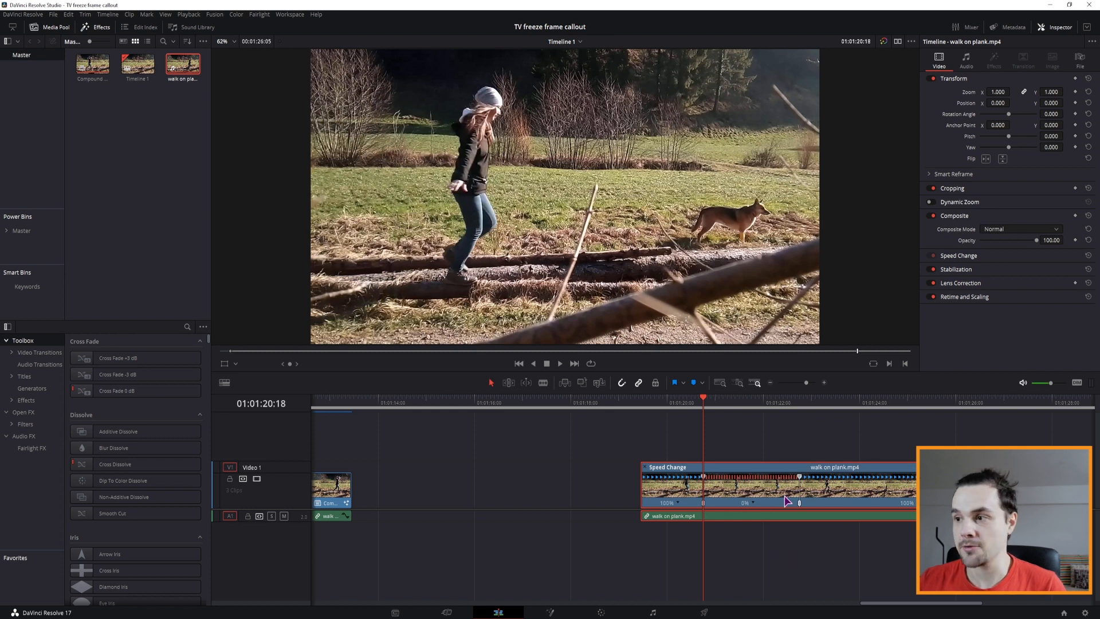
Lengthen the 0% freeze section of walk on plank.mp4 by moving its end speed point further out, and play across it to check
left_click_drag(800, 480, 951, 480)
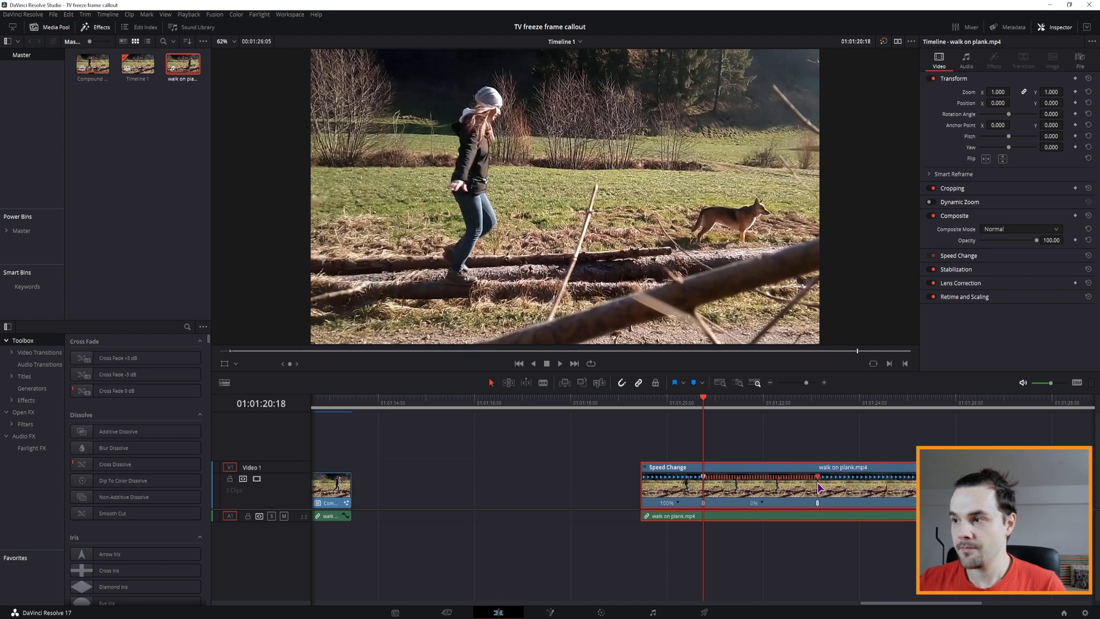
scroll(892, 445, "right", 5)
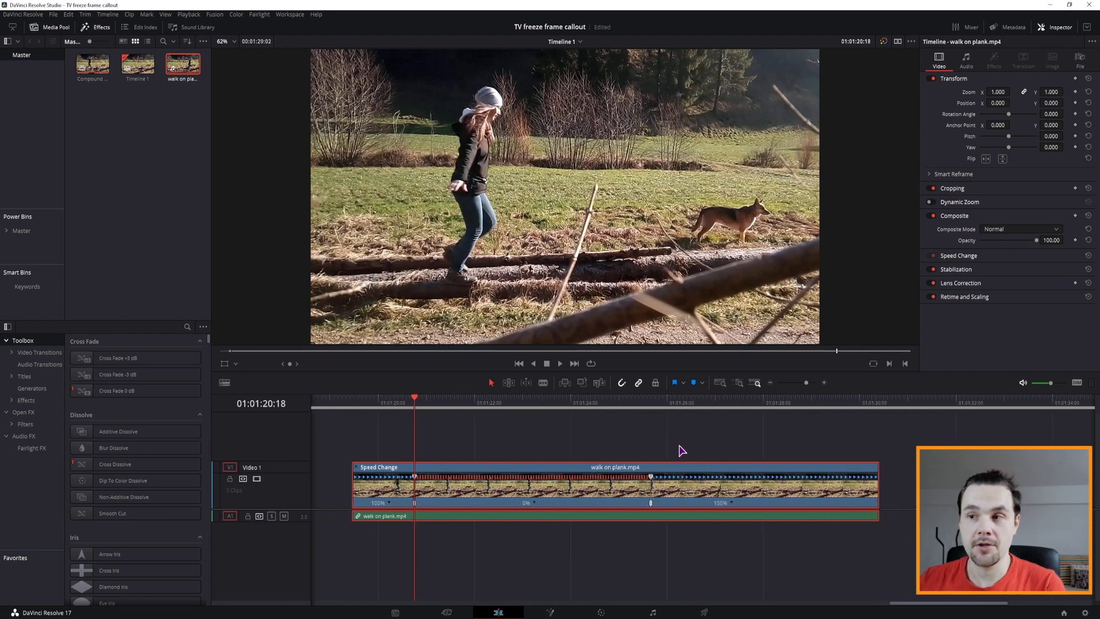
left_click(624, 402)
key("space")
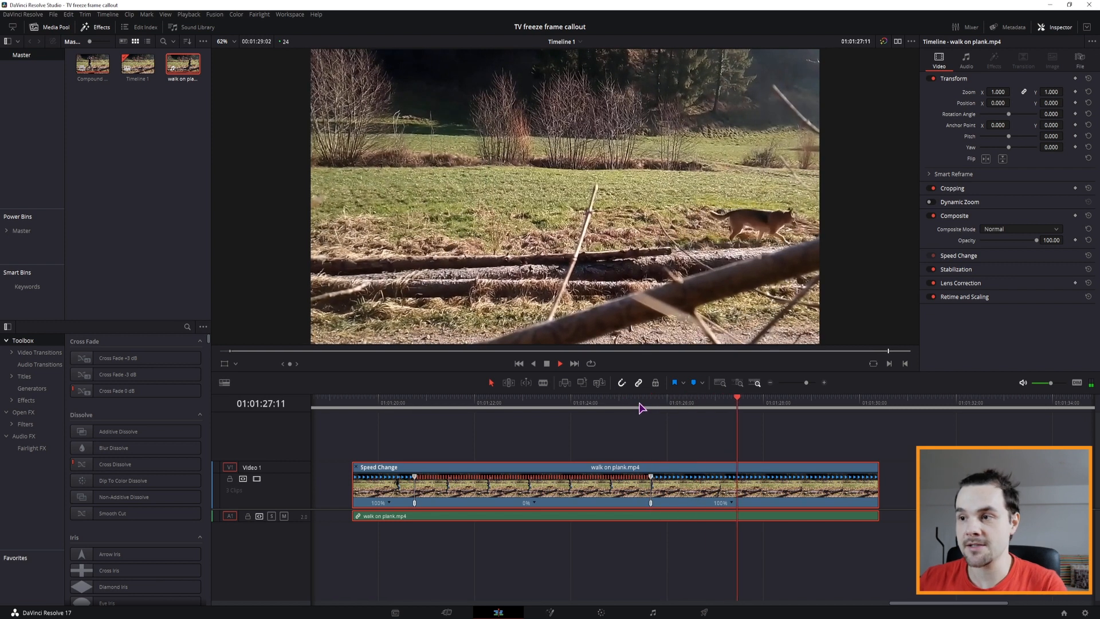
key("space")
Trim off the moving footage after the freeze and extend the frozen end of the clip
mouse_move(651, 406)
left_mouse_down()
mouse_move(416, 414)
mouse_move(637, 418)
left_mouse_up()
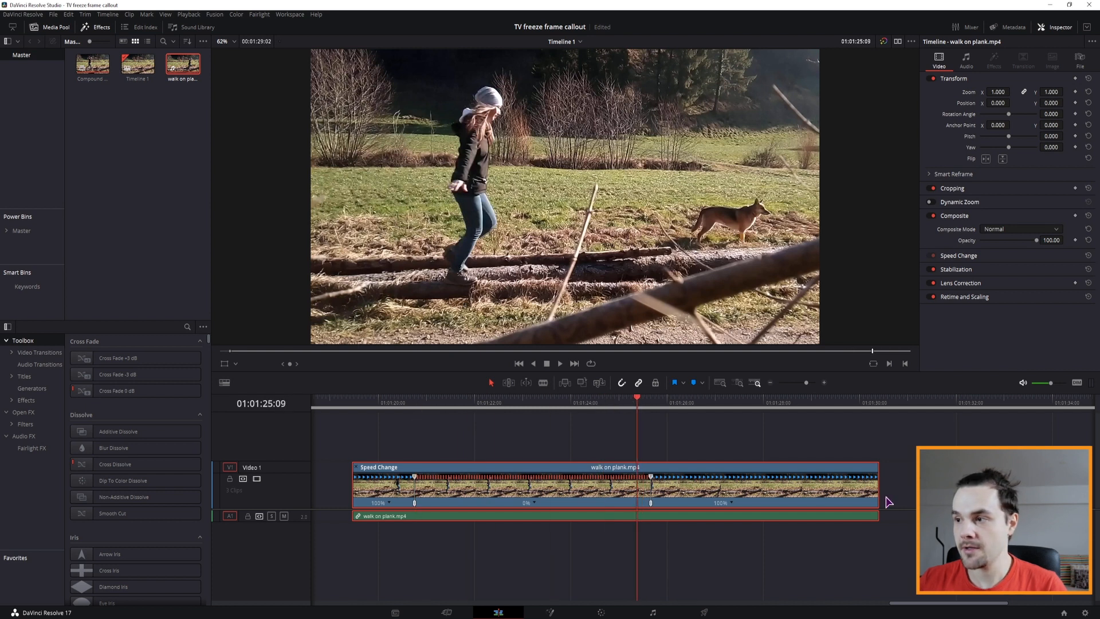
left_click_drag(880, 490, 636, 491)
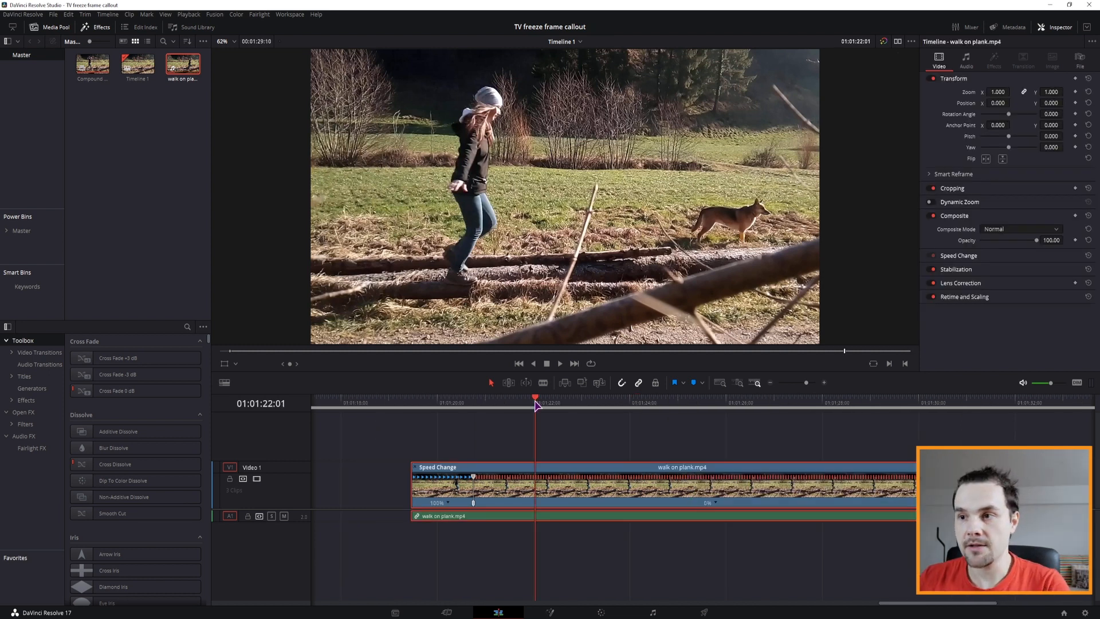
Split the clip at the start of the freeze, at 01:01:20:18
left_click_drag(528, 404, 473, 398)
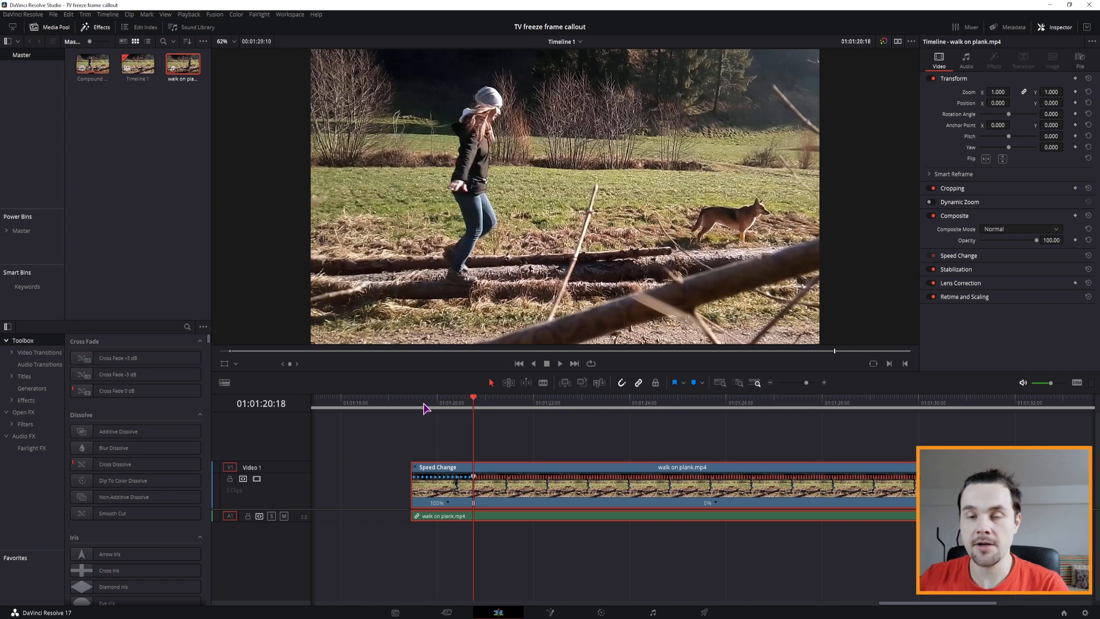
left_click_drag(422, 404, 473, 405)
key("ctrl")
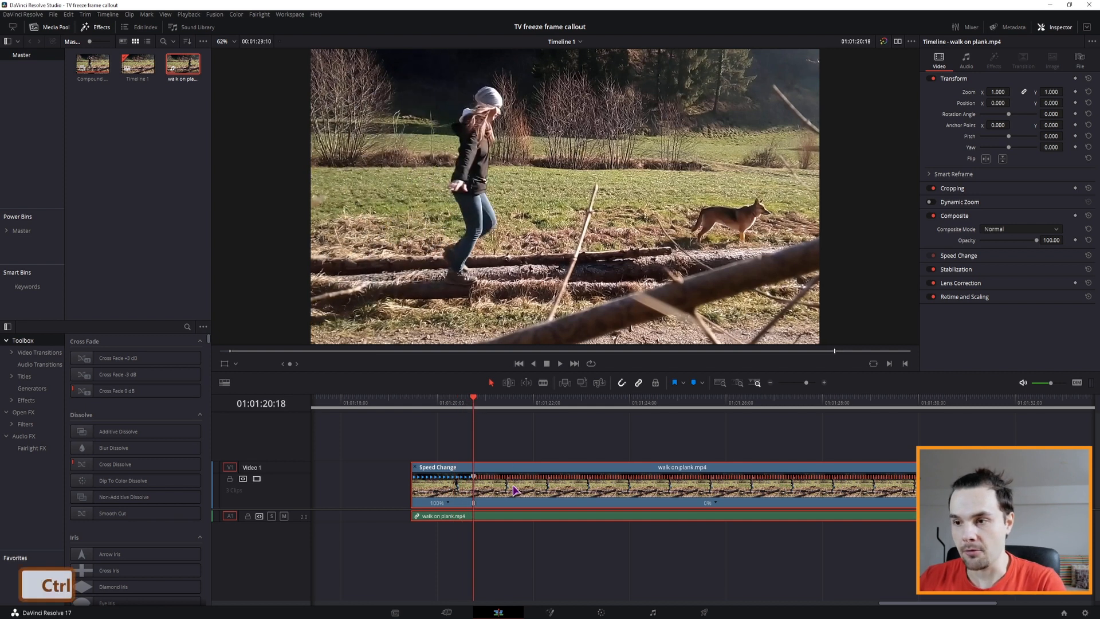
key("ctrl+b")
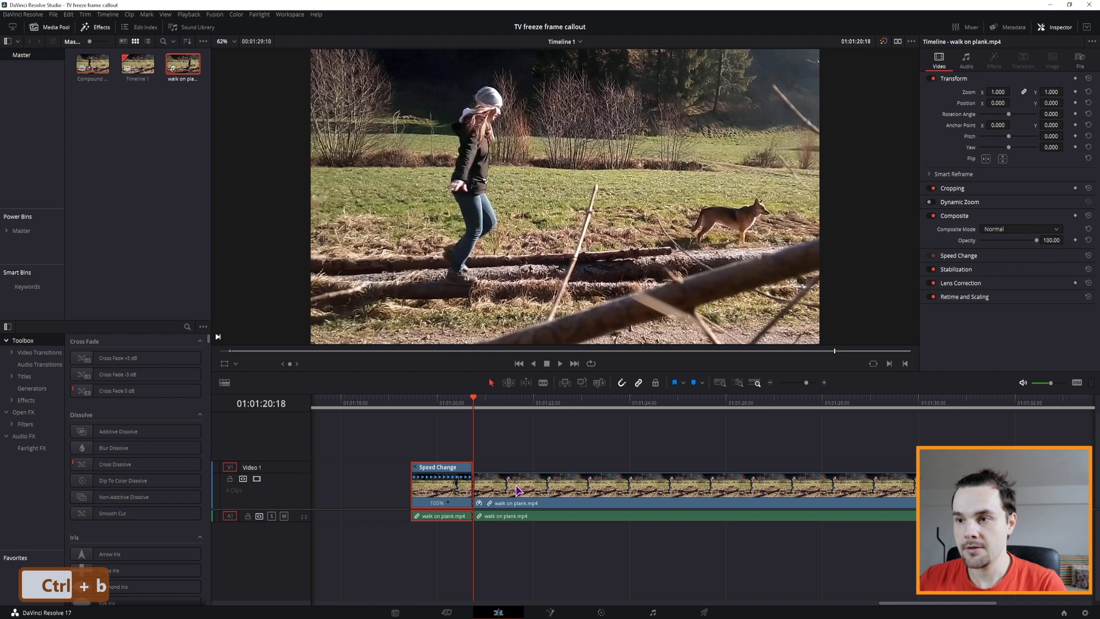
Open the split-off frozen clip on the Fusion page and inspect its frame range
left_click(542, 503)
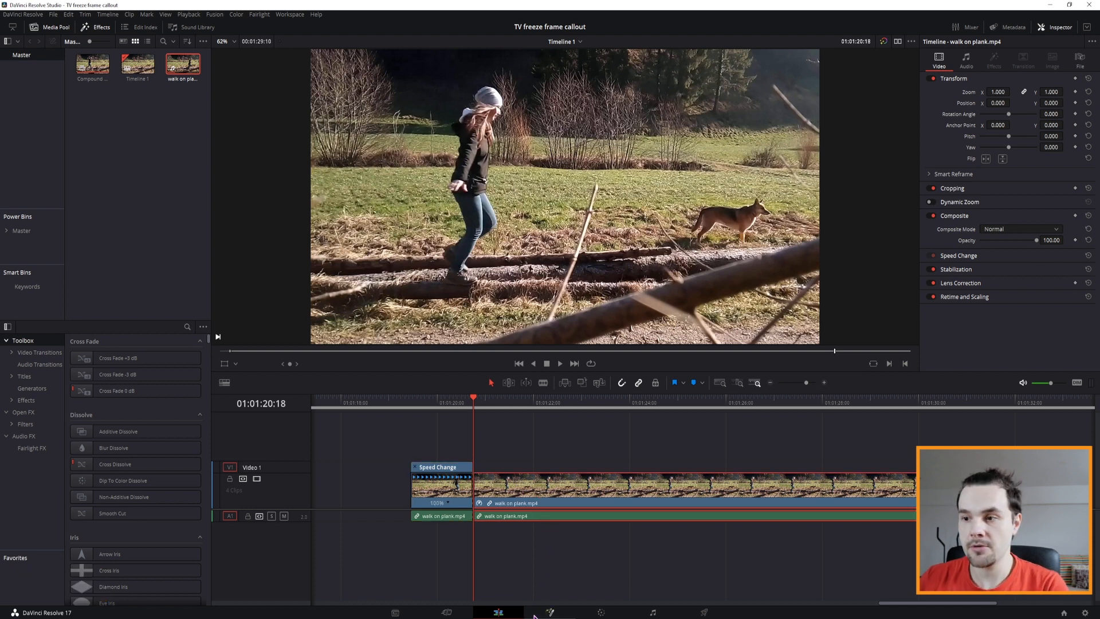
left_click(551, 612)
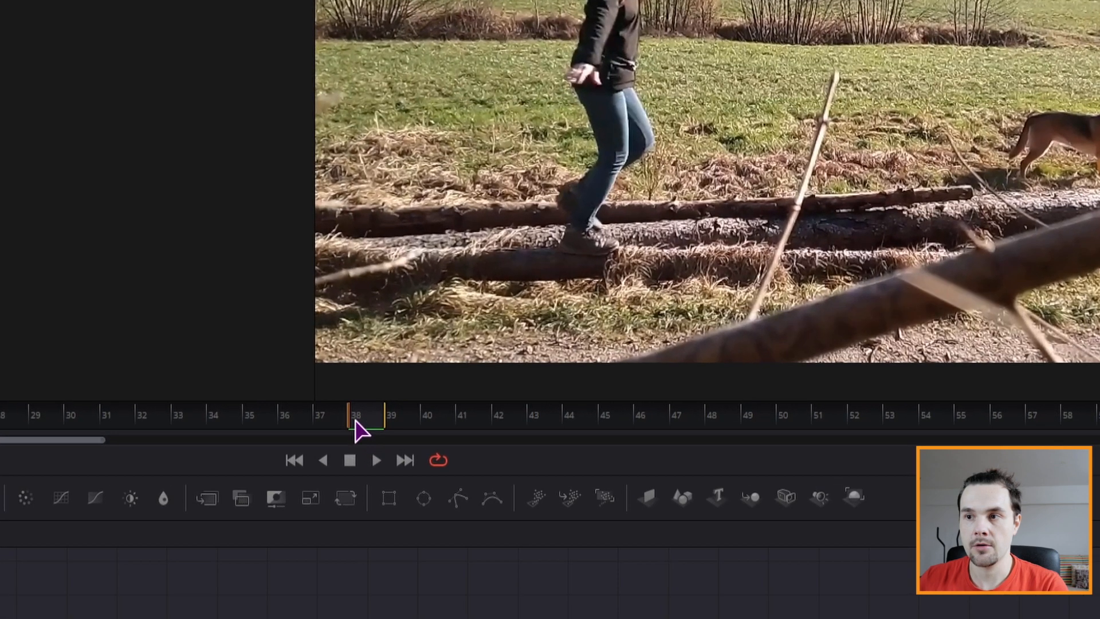
mouse_move(389, 399)
left_mouse_down()
mouse_move(410, 398)
mouse_move(384, 398)
left_mouse_up()
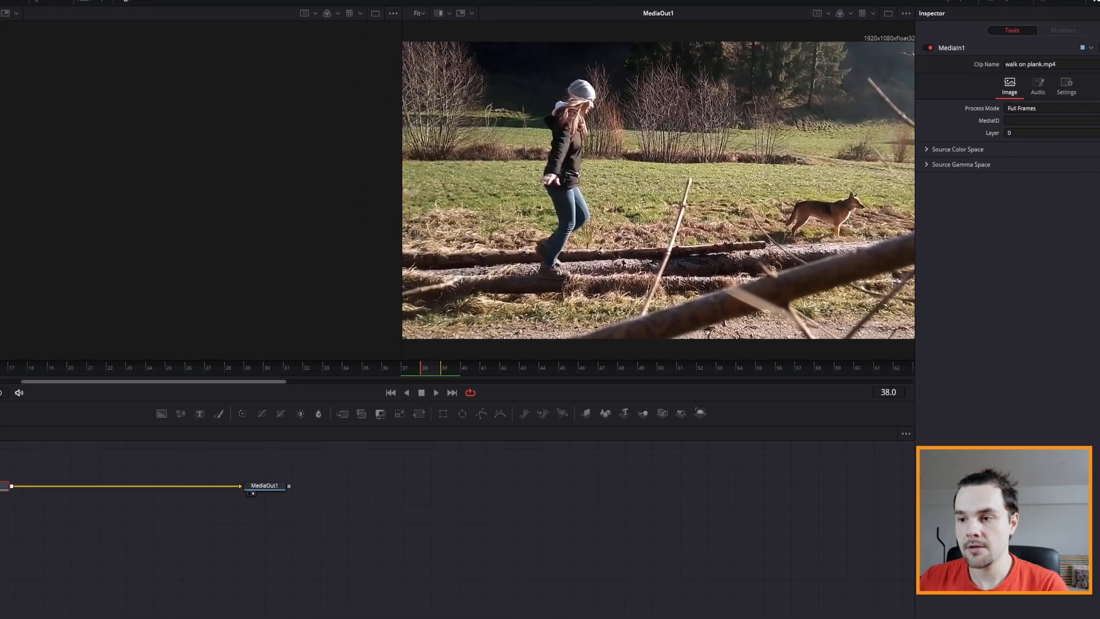
Return to the Edit page and turn the frozen clip into a compound clip named "freeze frame"
left_click(499, 612)
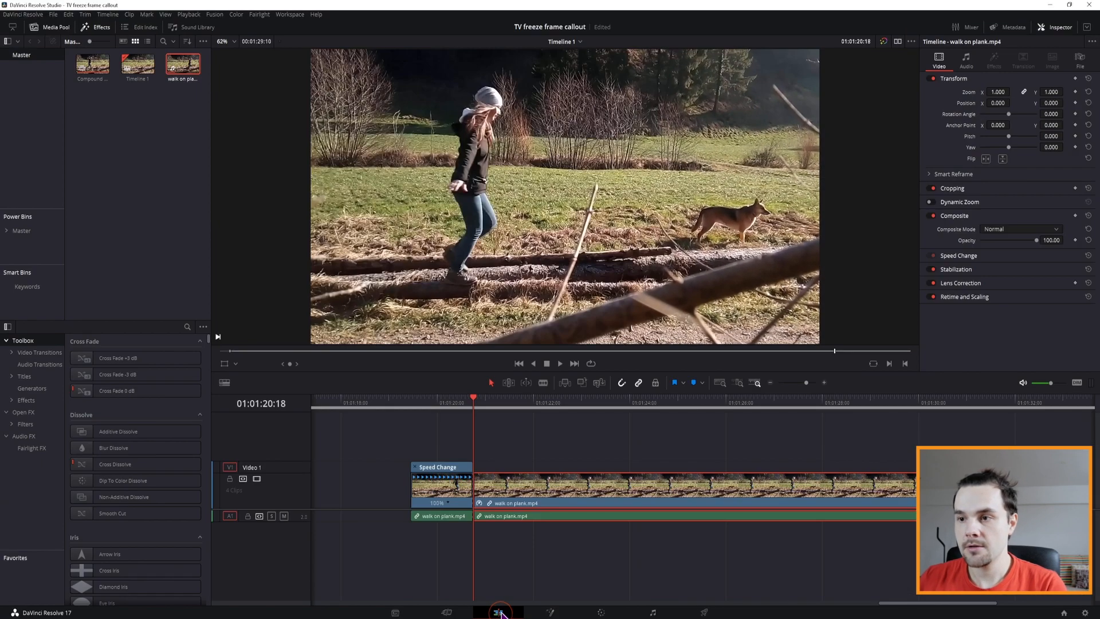
right_click(554, 493)
left_click(592, 207)
type("freeze frame")
key("Return")
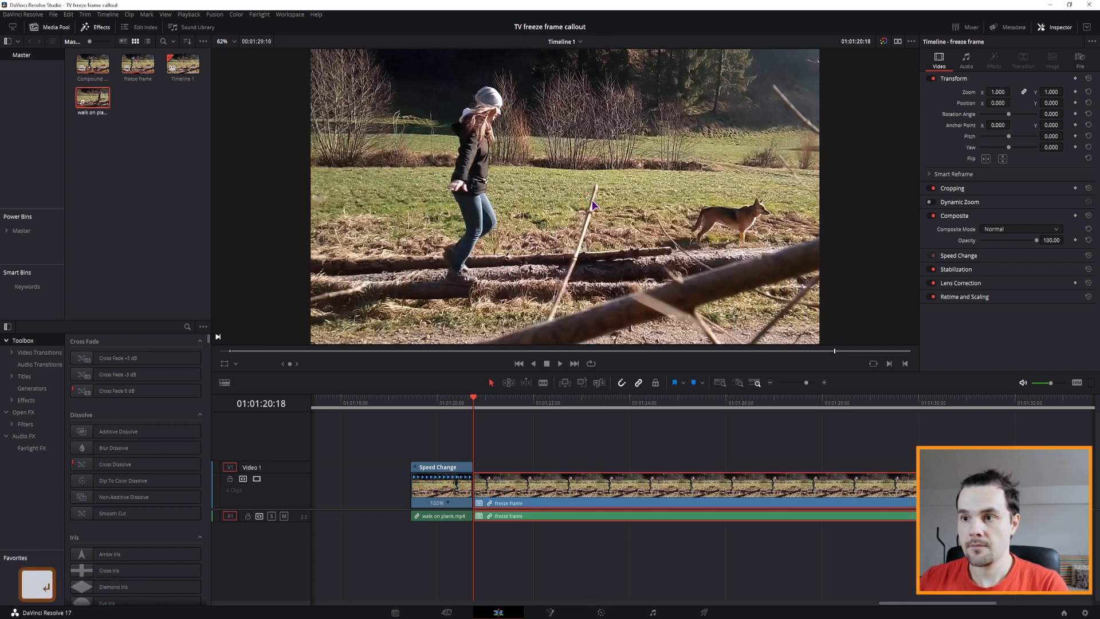
Open the freeze frame compound clip on the Fusion page and check its first and last frames
left_click(549, 612)
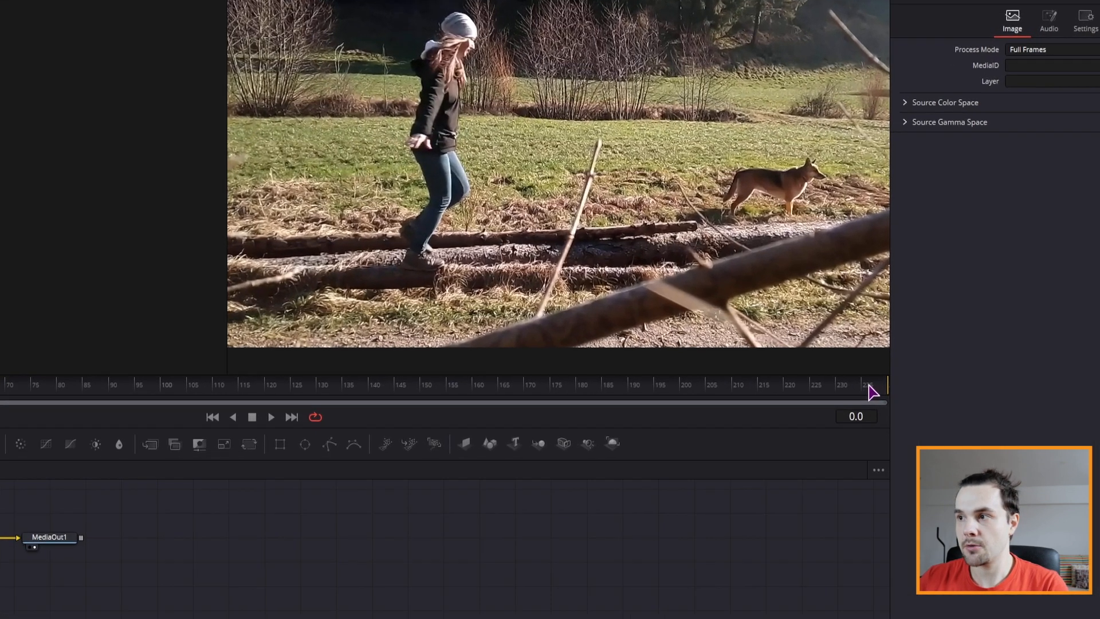
left_click(872, 362)
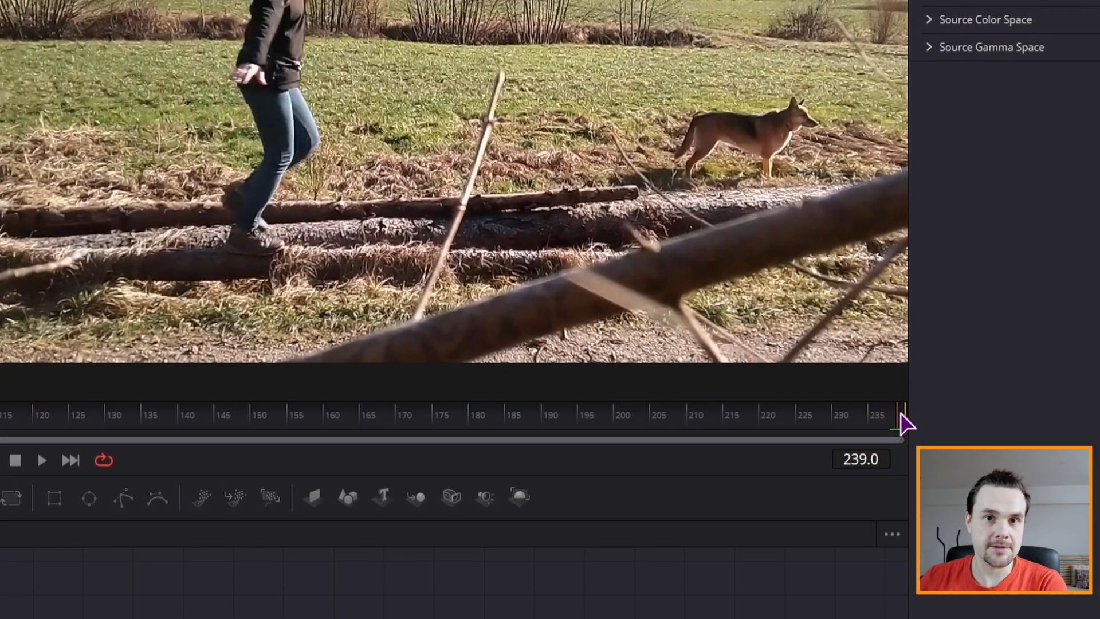
left_click(834, 414)
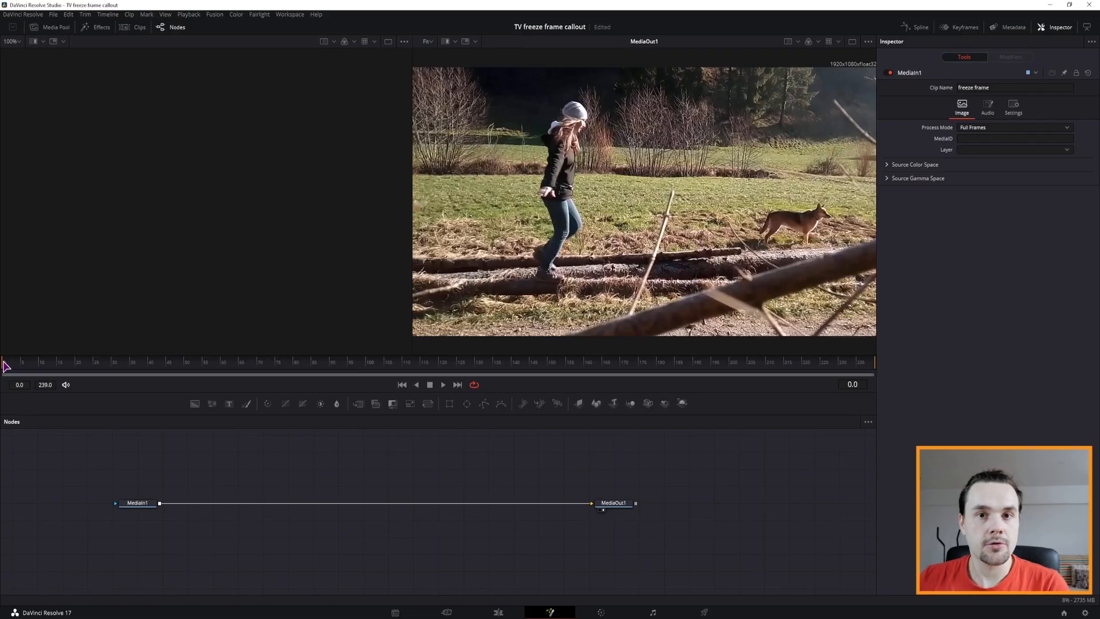
Add an unconnected Background node to the composition and set its alpha to 0.0
left_click(255, 531)
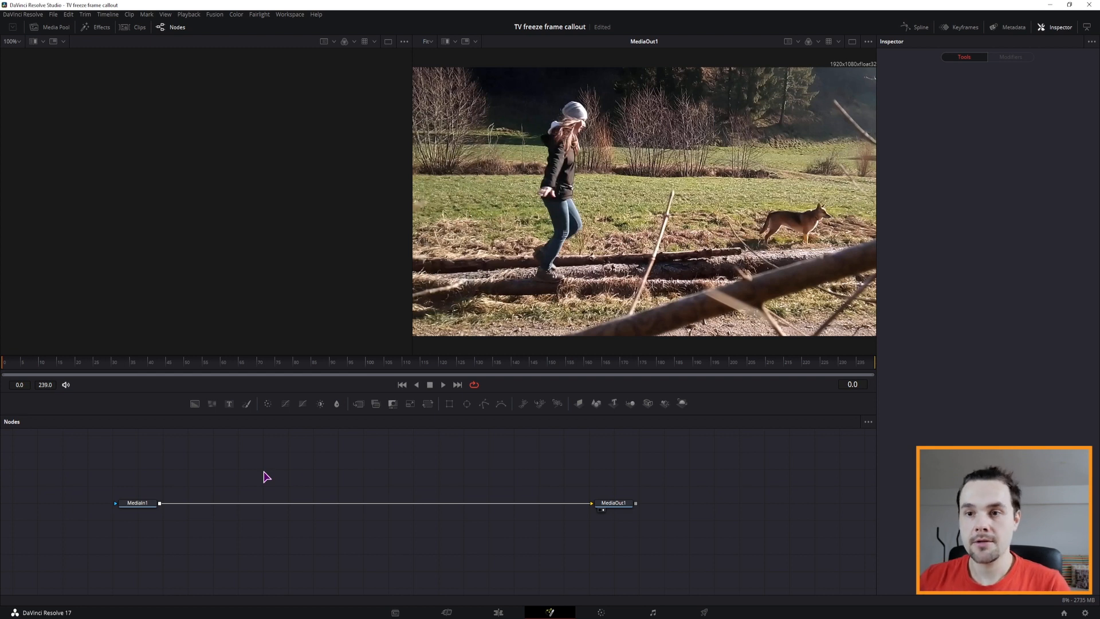
left_click_drag(195, 403, 272, 492)
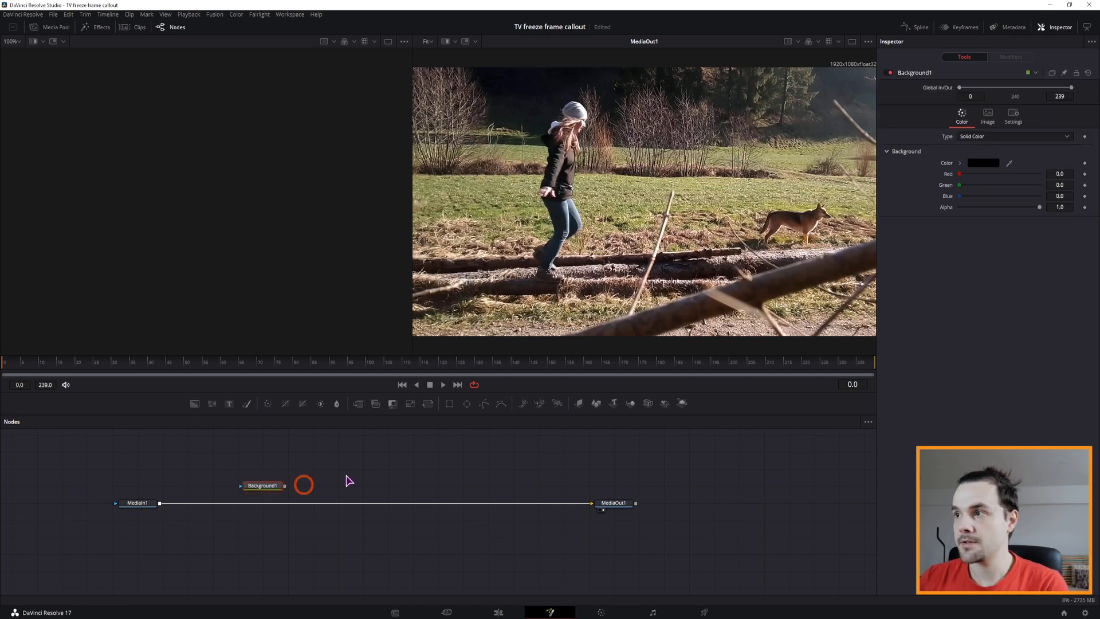
left_click_drag(1040, 206, 945, 213)
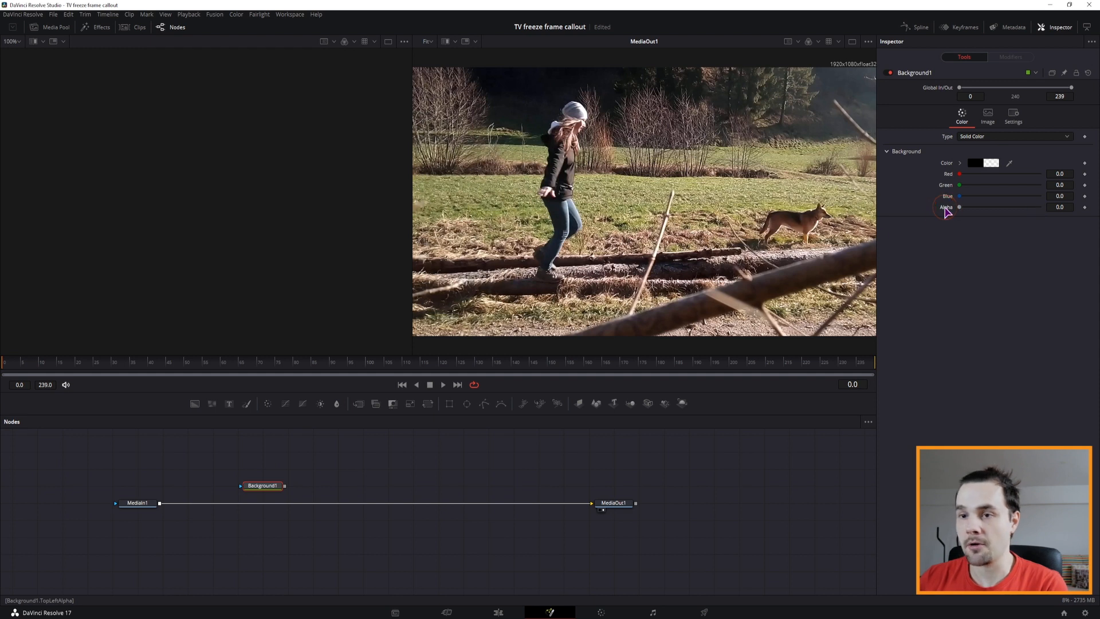
Add a Merge node with the transparent Background as its background input and connect MediaIn1 as its foreground
left_click(245, 452)
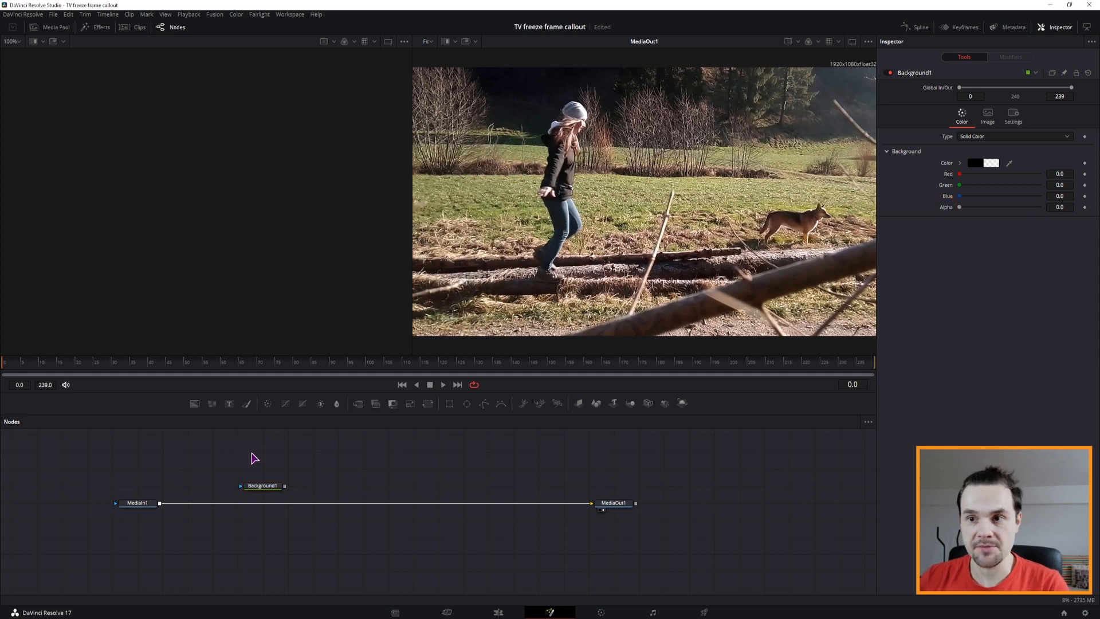
left_click_drag(358, 403, 241, 473)
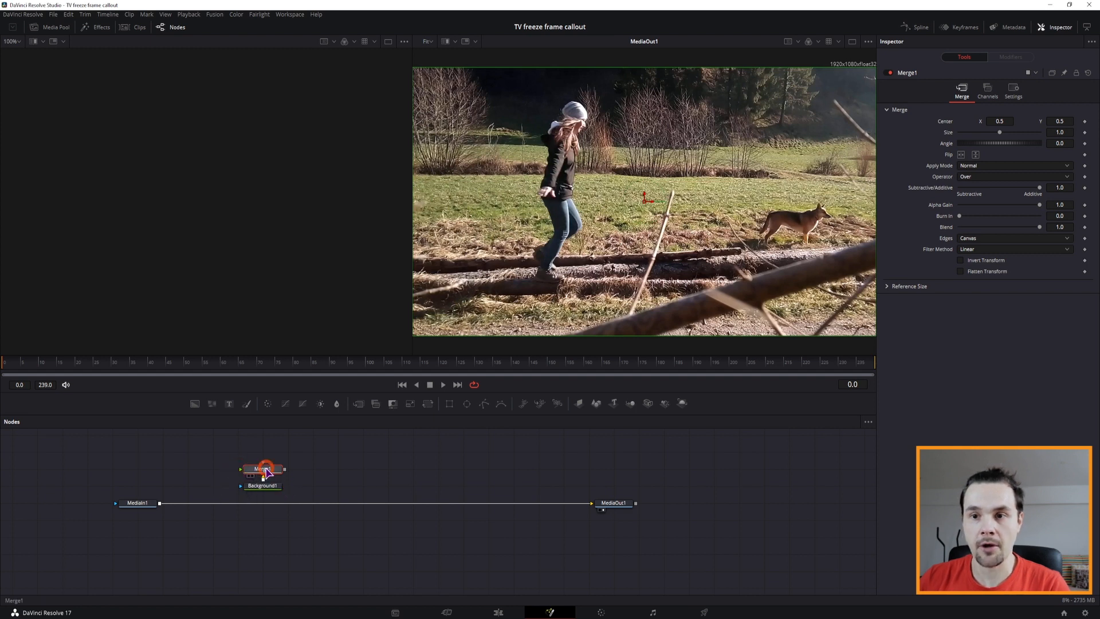
left_click_drag(160, 503, 241, 475)
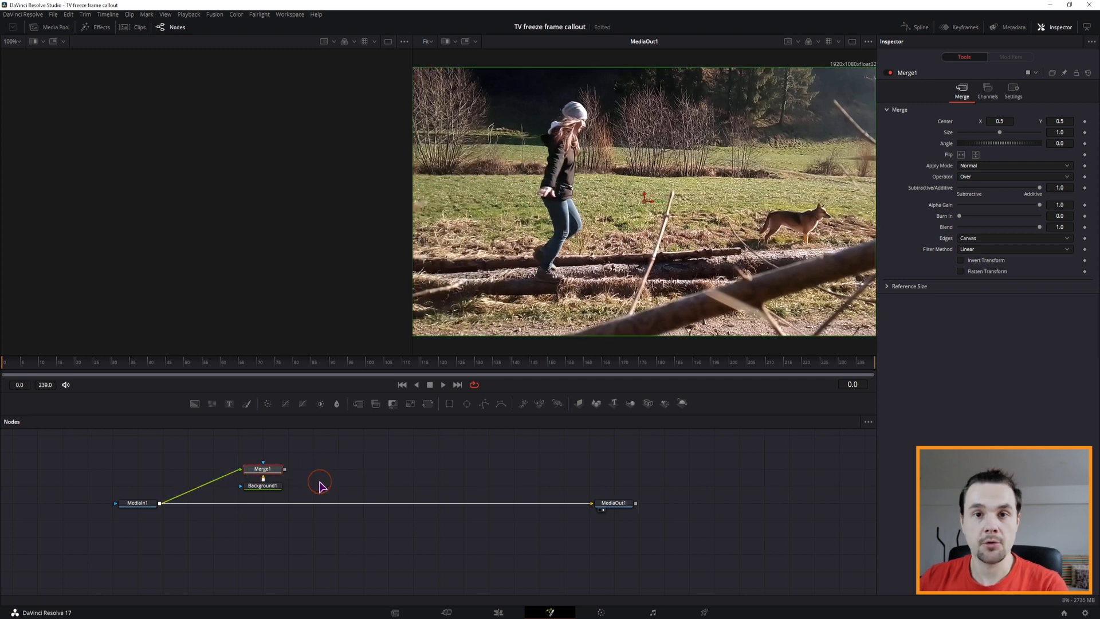
Attach an Ellipse mask to the Merge1 node and display Merge1 in the empty viewer
left_click(346, 467)
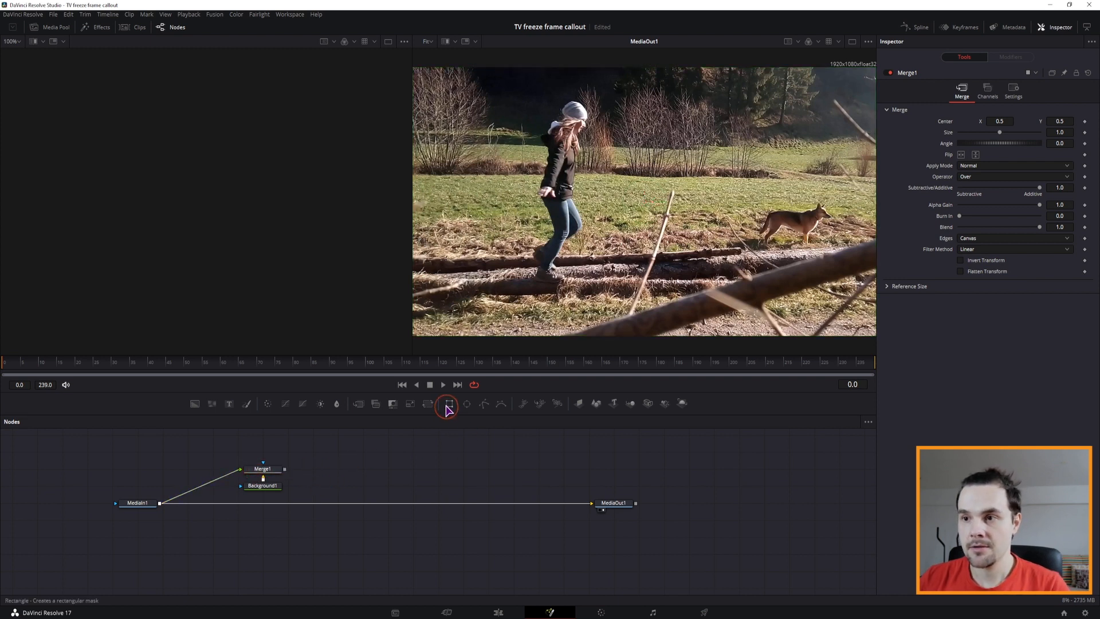
left_click(467, 403)
left_click_drag(336, 471, 259, 477)
left_click(255, 477)
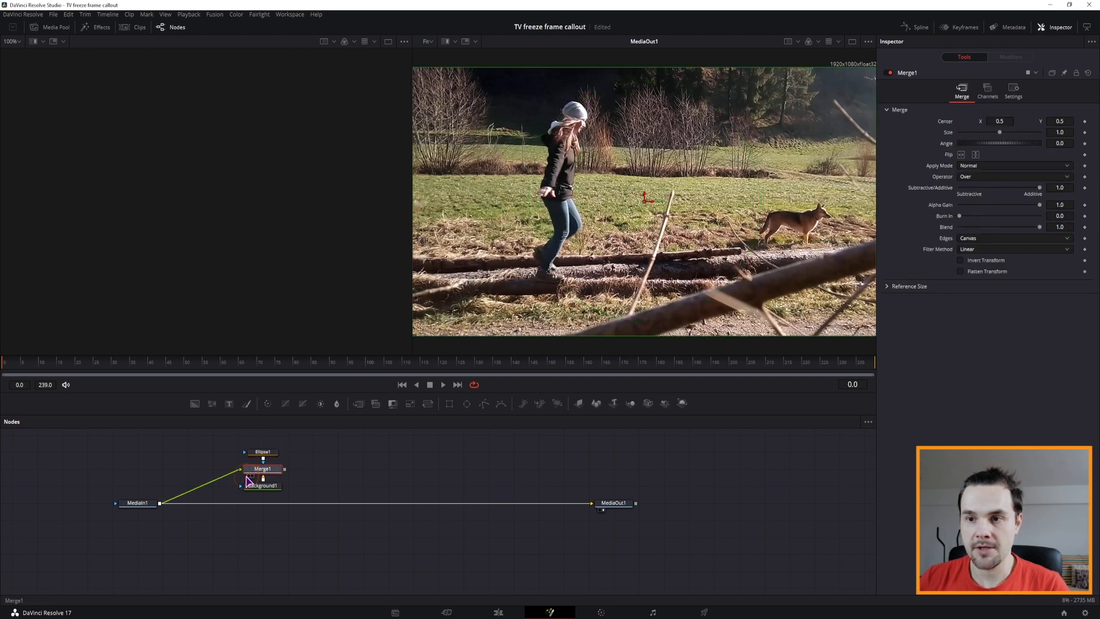
left_click(248, 476)
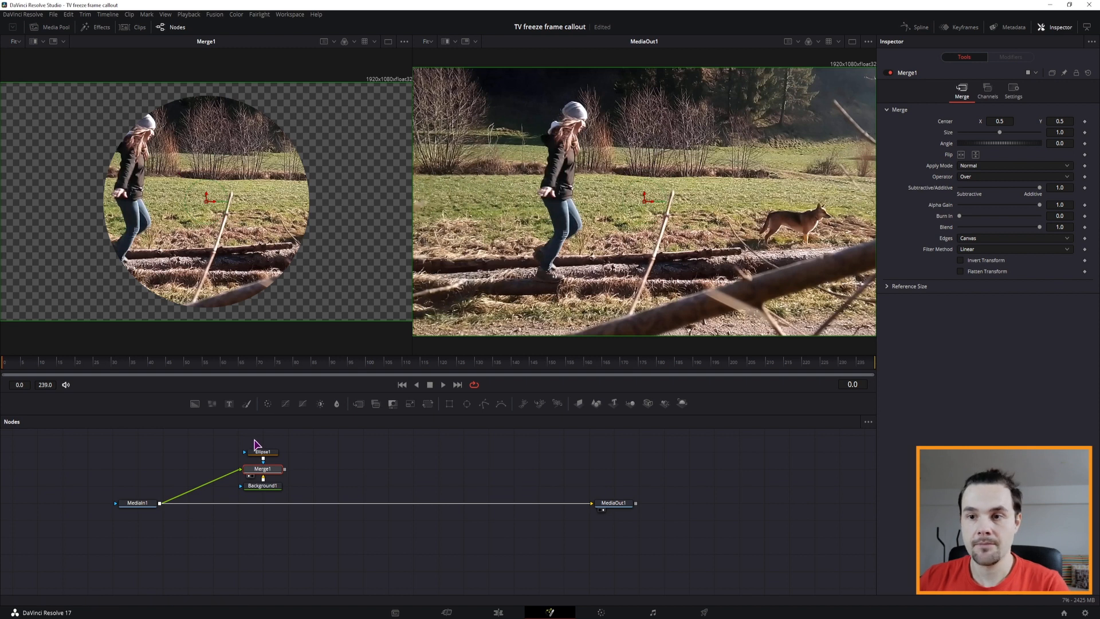
Delete the Ellipse mask node from Merge1
left_click(271, 454)
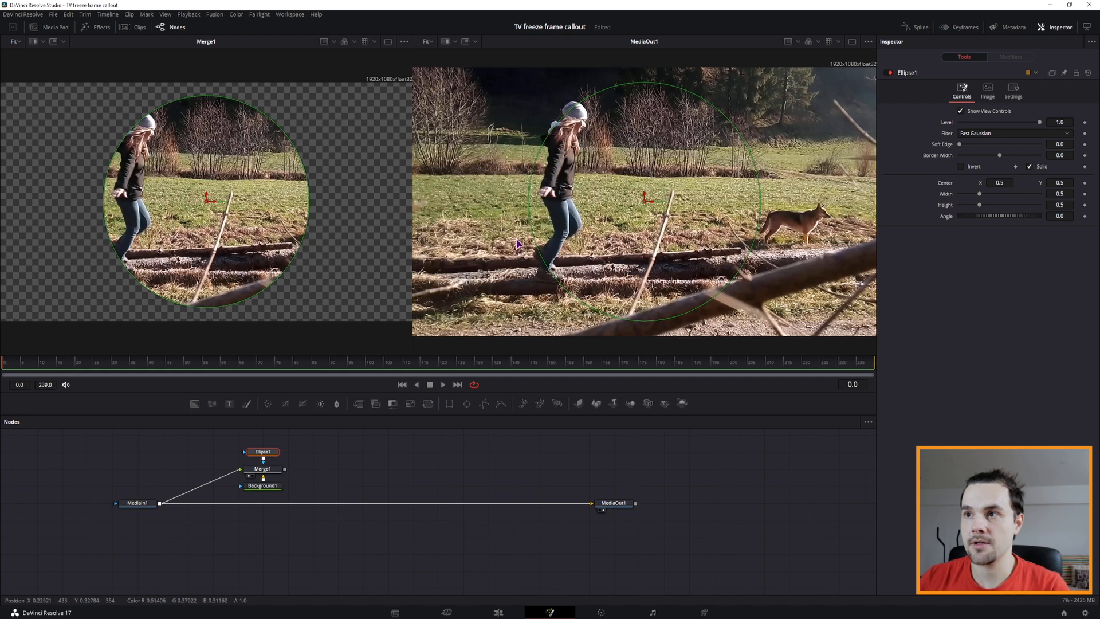
left_click(271, 454)
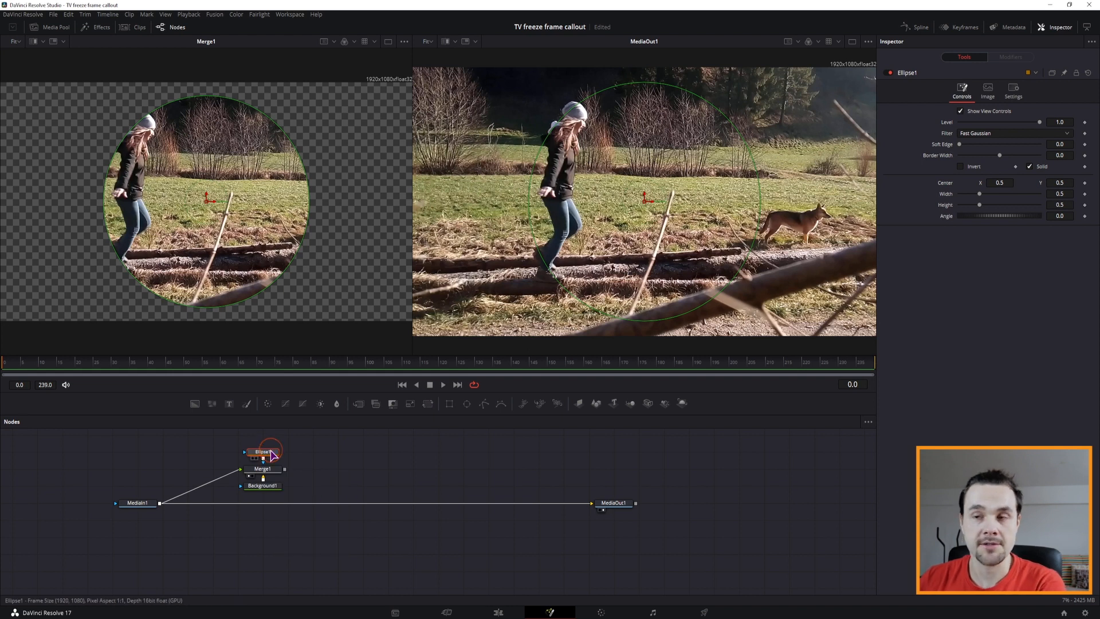
key("BackSpace")
Add a Polygon mask node above Merge1 and disconnect it from the effect mask input to reveal the full frame
left_click(418, 445)
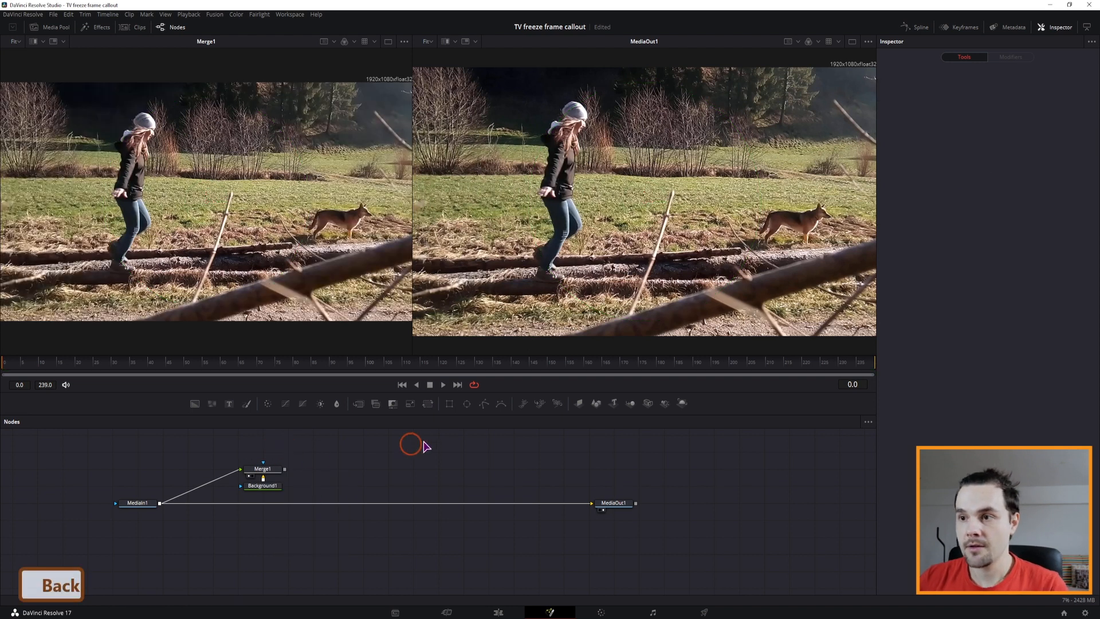
left_click(484, 405)
left_click_drag(298, 450, 263, 446)
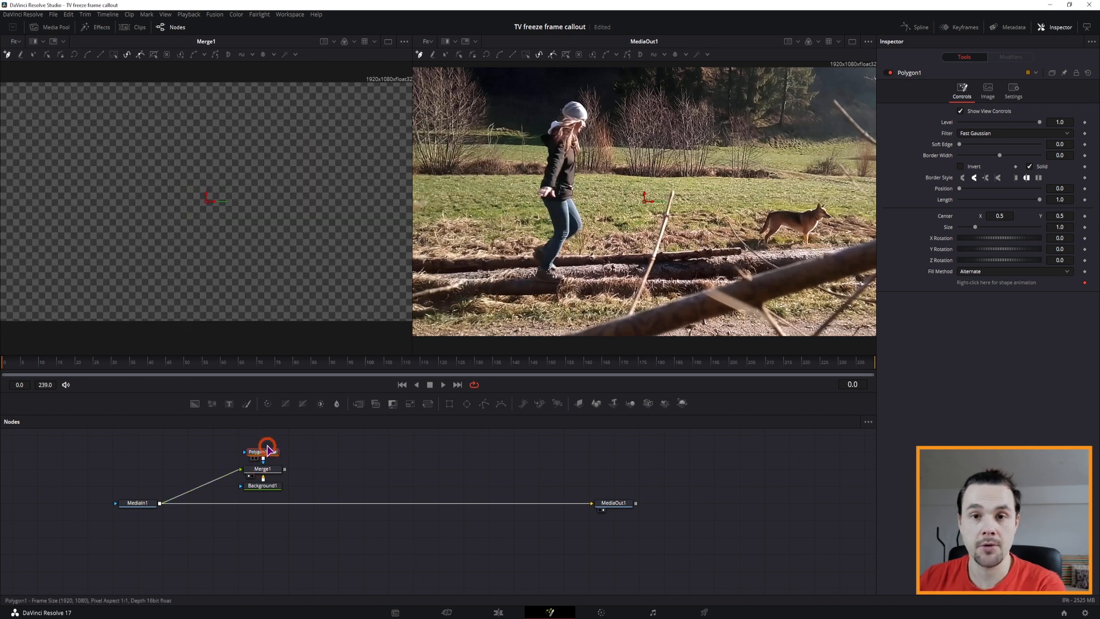
left_click_drag(263, 460, 287, 445)
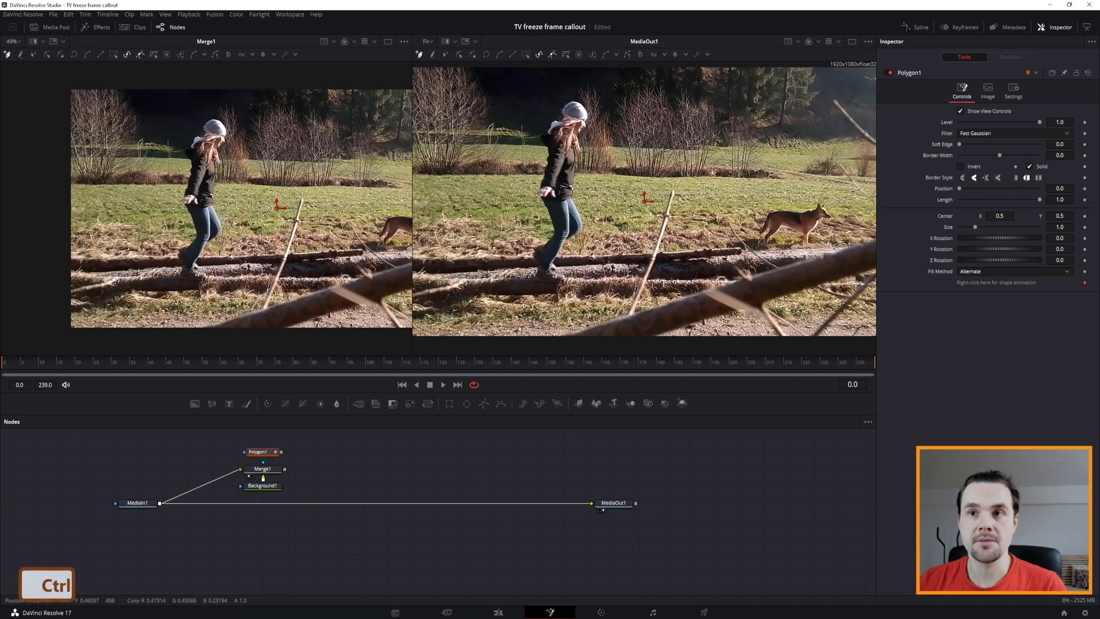
Trace a closed polygon around the walking woman's outline, starting at her front shoe, and connect the Polygon node to Merge1's effect mask
scroll(181, 265, "up", 3)
left_click(271, 313)
left_click(240, 327)
left_click(219, 327)
left_click(199, 325)
left_click(173, 323)
left_click(165, 302)
left_click(178, 281)
left_click(184, 271)
left_click(189, 258)
left_click(181, 250)
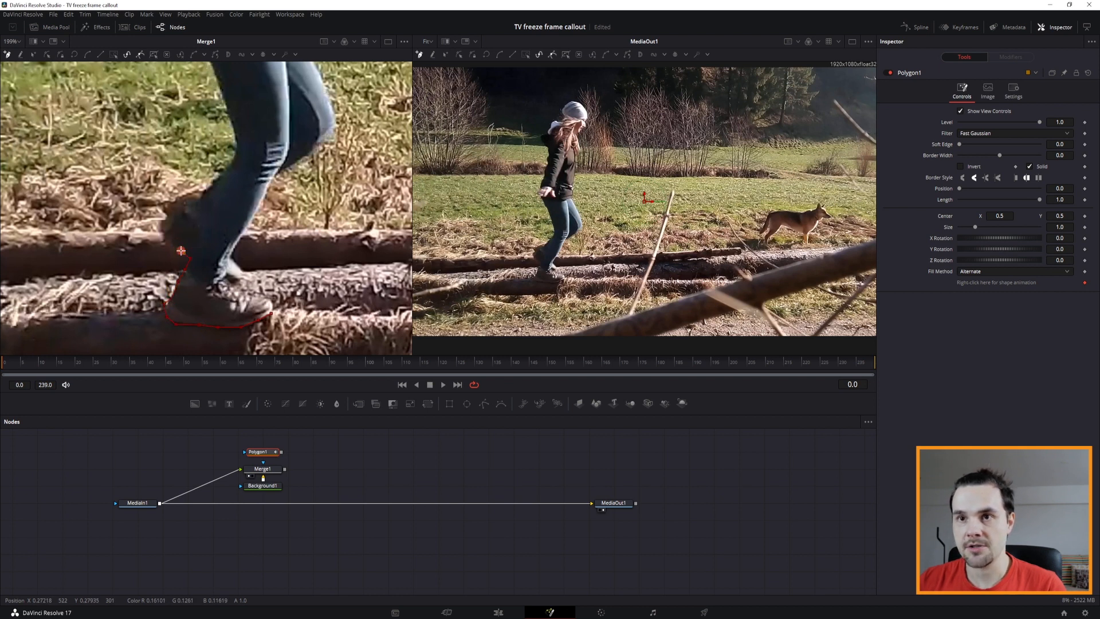
left_click(160, 231)
left_click(176, 204)
left_click(185, 199)
left_click(190, 202)
left_click(207, 188)
left_click(225, 170)
left_click(234, 150)
left_click(229, 126)
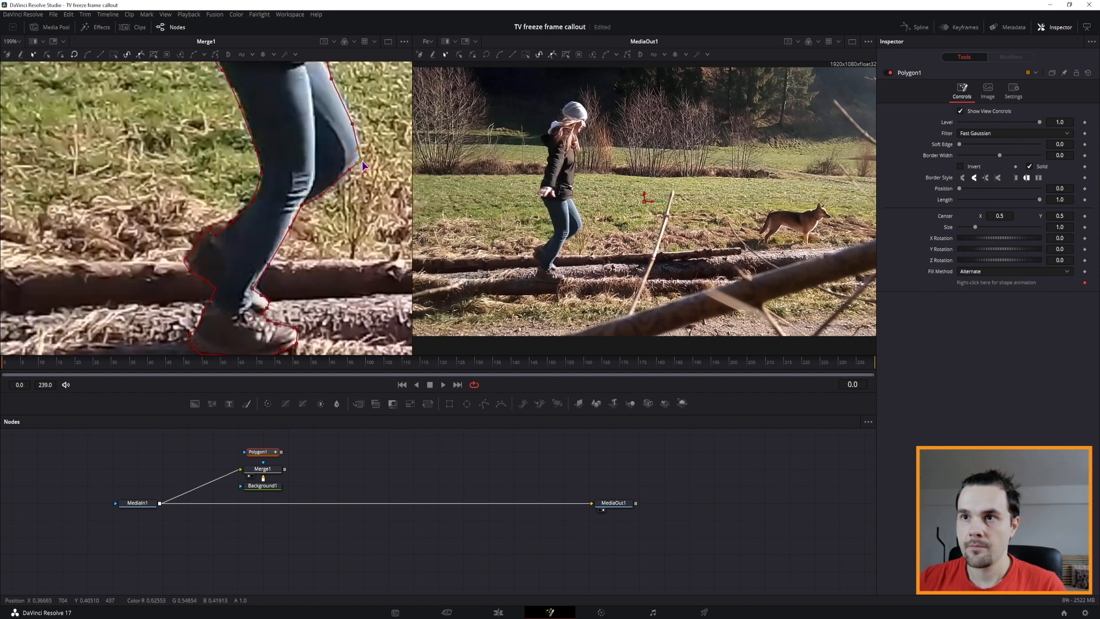
scroll(364, 151, "up", 8)
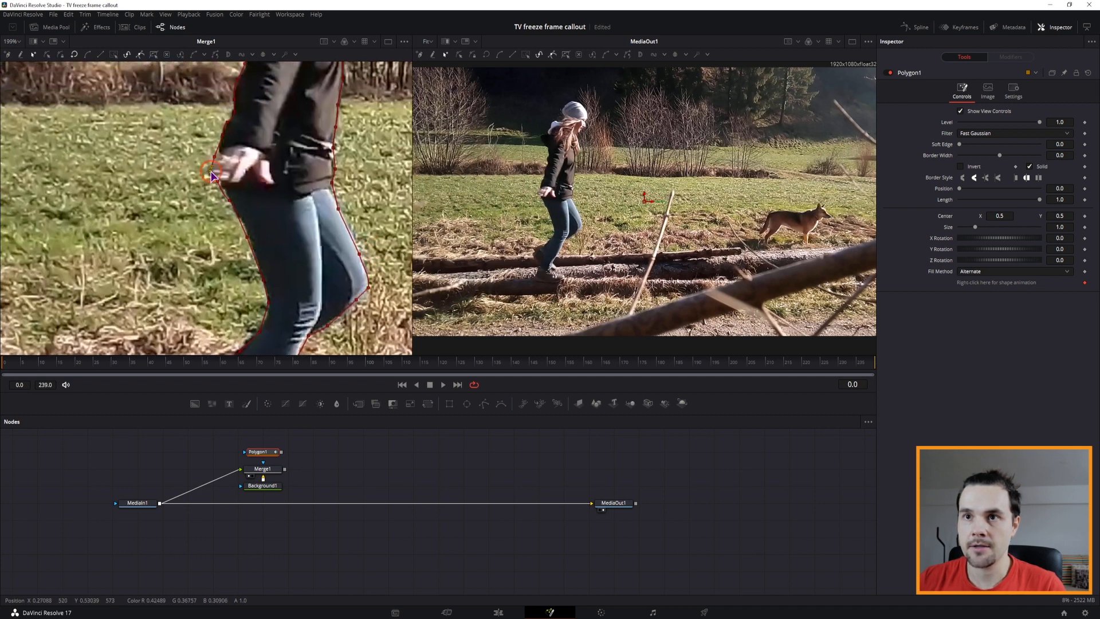
scroll(218, 160, "up", 10)
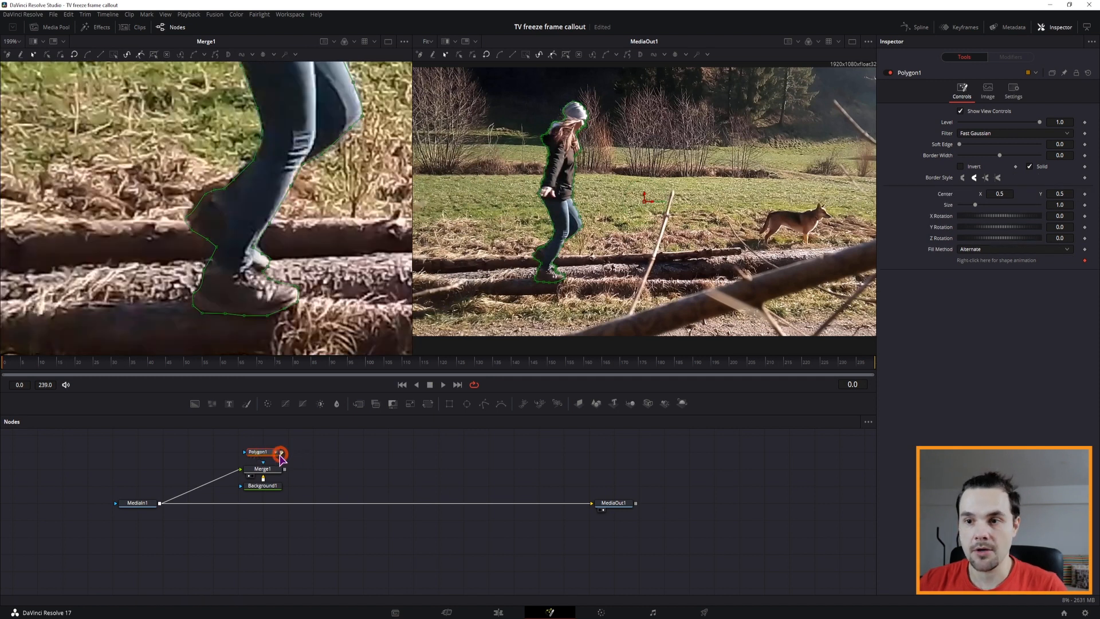
left_click_drag(281, 455, 263, 469)
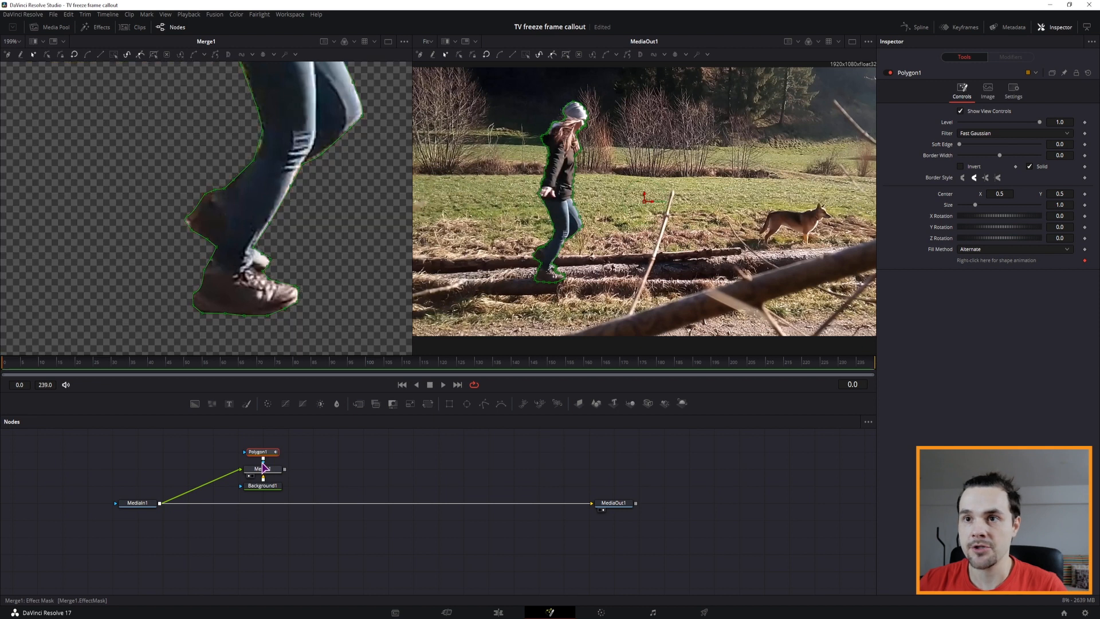
Insert a Merge node between MediaIn1 and MediaOut1 and connect Merge1's output to it as the foreground
scroll(298, 281, "down", 4)
left_click_drag(334, 164, 294, 203)
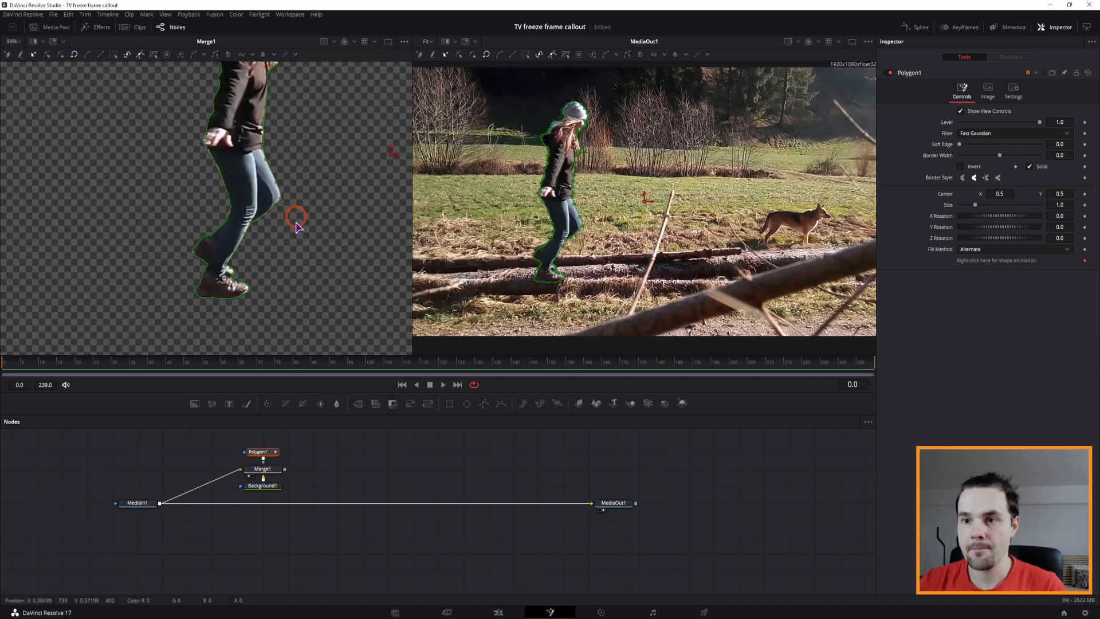
left_click(361, 484)
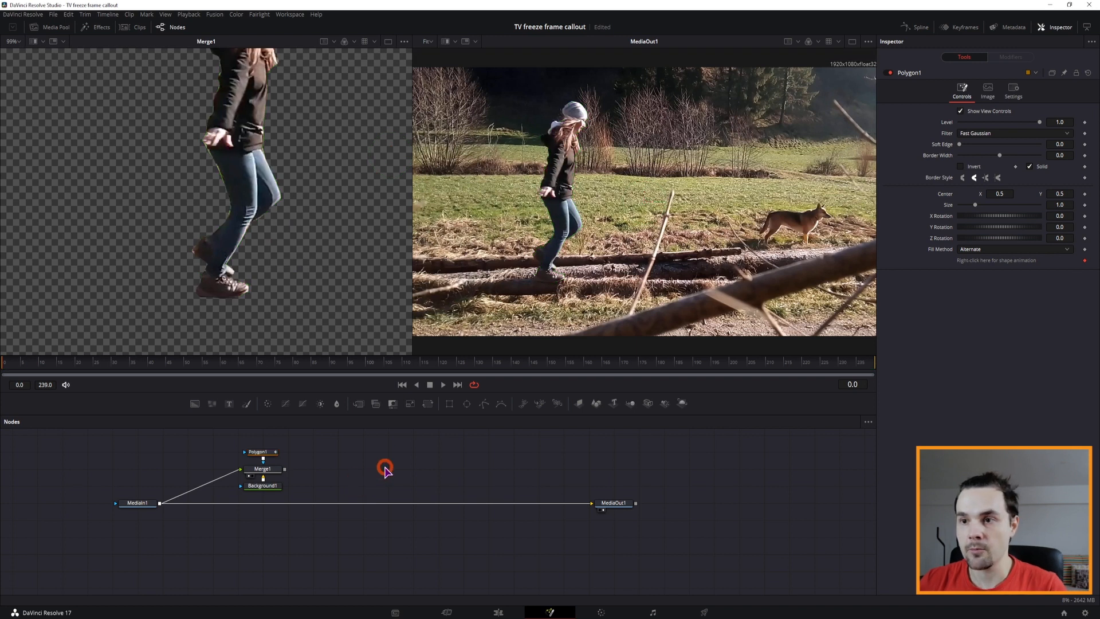
left_click_drag(366, 404, 361, 508)
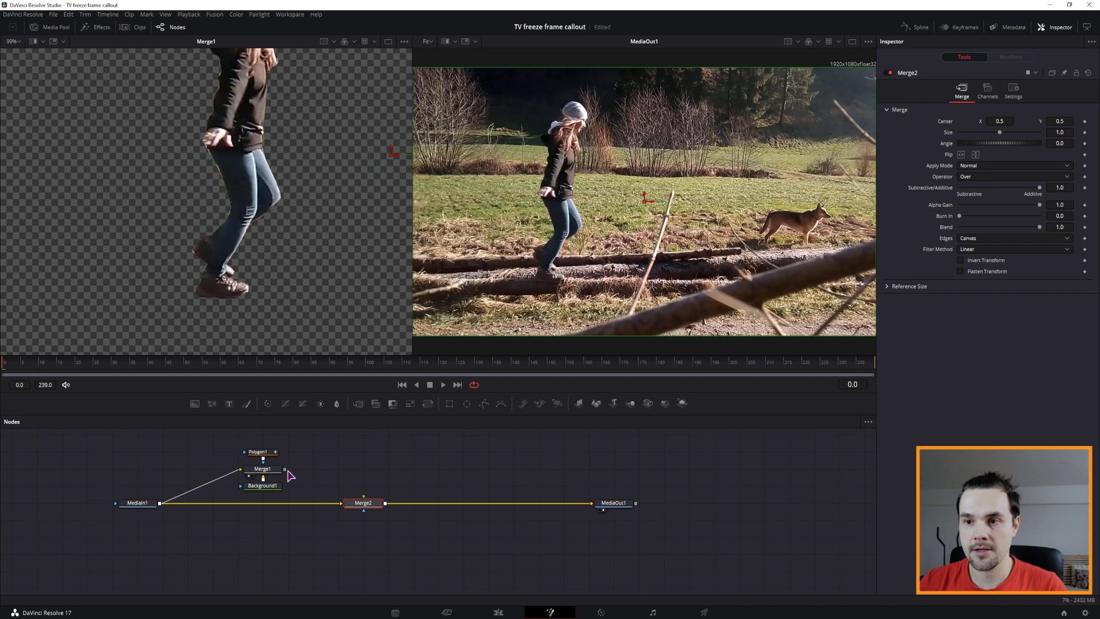
left_click_drag(284, 468, 364, 502)
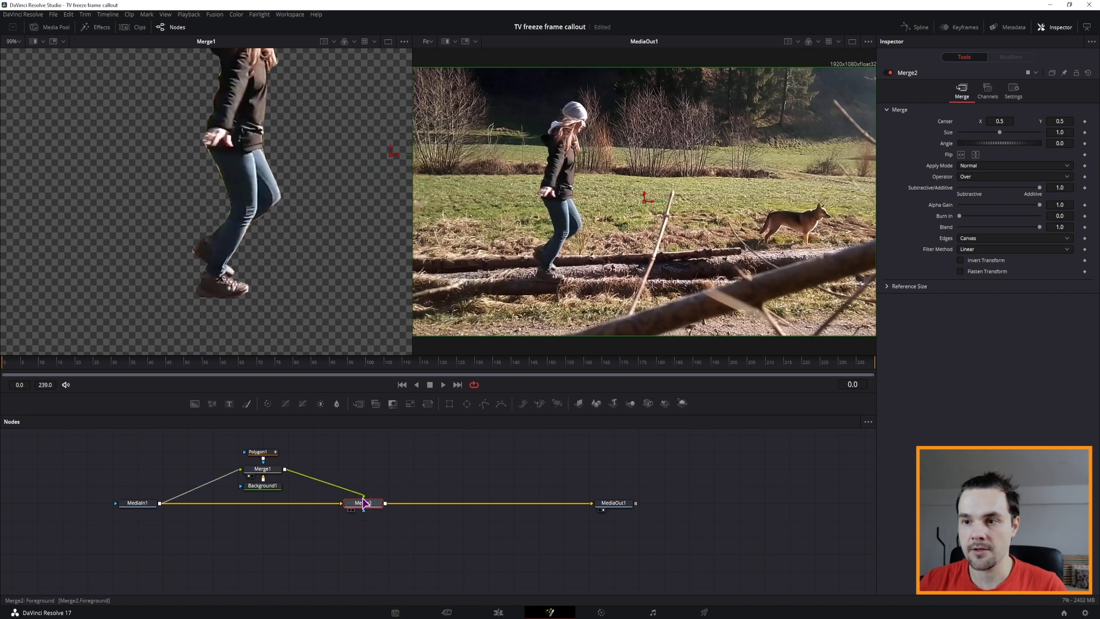
Try shifting the cut-out woman horizontally with Merge2's Center X value
left_click(621, 506)
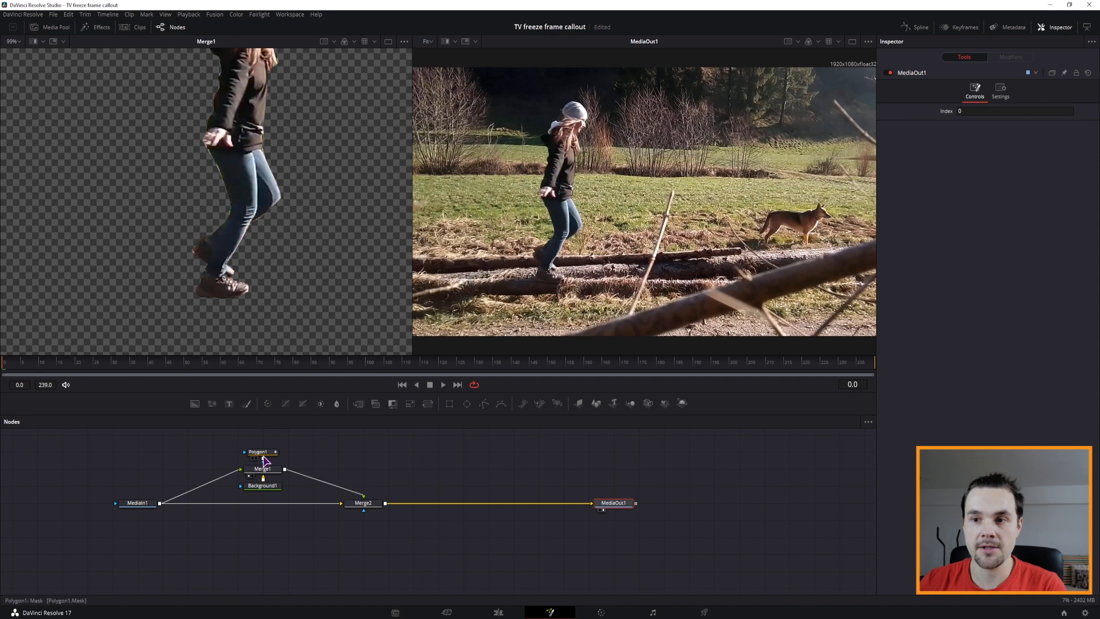
left_click(361, 504)
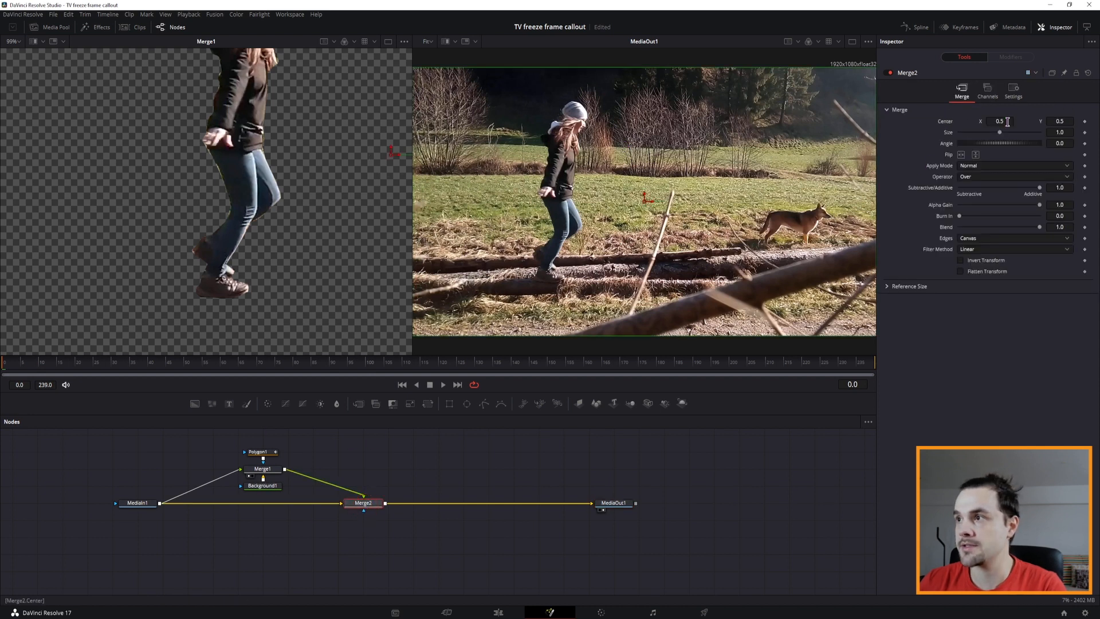
mouse_move(992, 121)
left_mouse_down()
mouse_move(1011, 121)
mouse_move(965, 121)
mouse_move(1013, 121)
mouse_move(971, 121)
mouse_move(1010, 121)
mouse_move(976, 121)
mouse_move(1002, 121)
mouse_move(993, 121)
left_mouse_up()
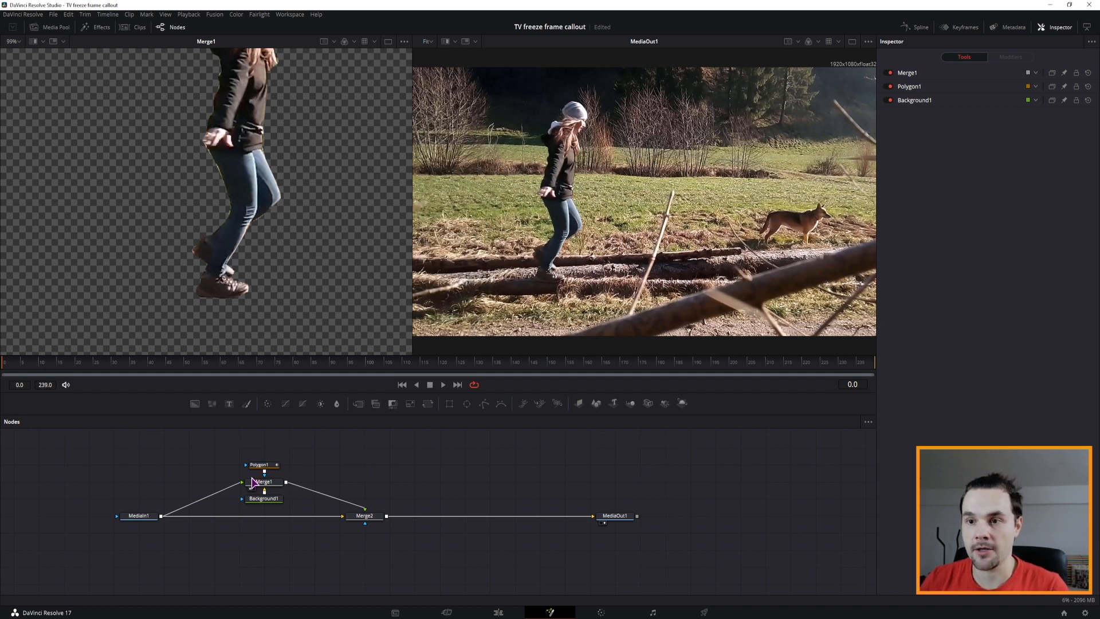
Shift the Polygon1, Merge1 and Background1 group away from Merge2 and insert another Merge node between Merge1 and Merge2
left_click_drag(295, 515, 246, 487)
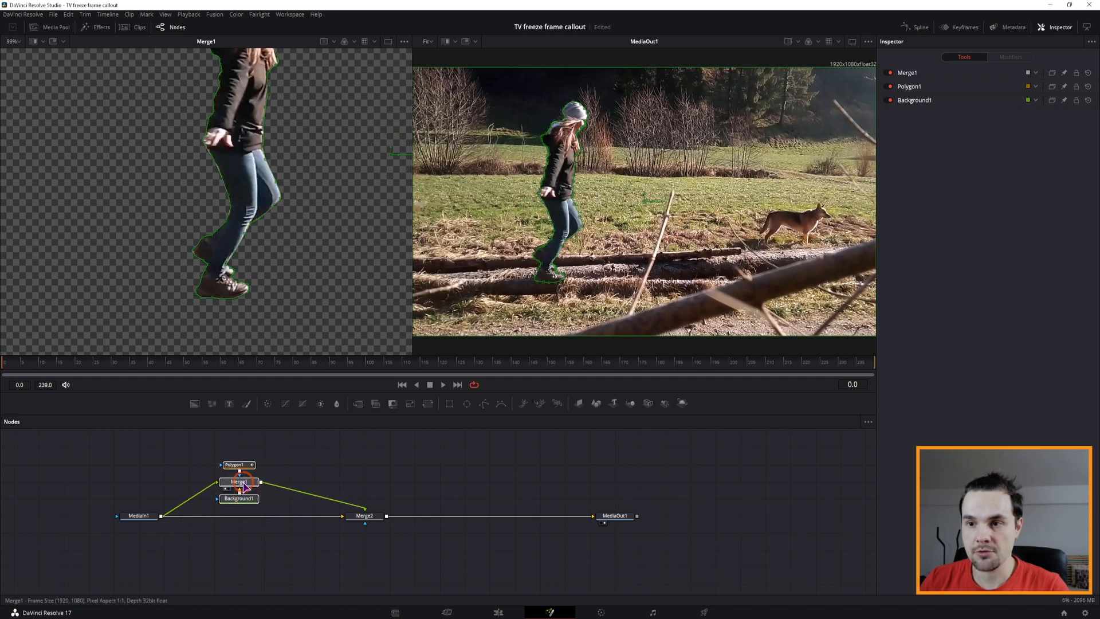
left_click(359, 464)
left_click_drag(359, 404, 310, 481)
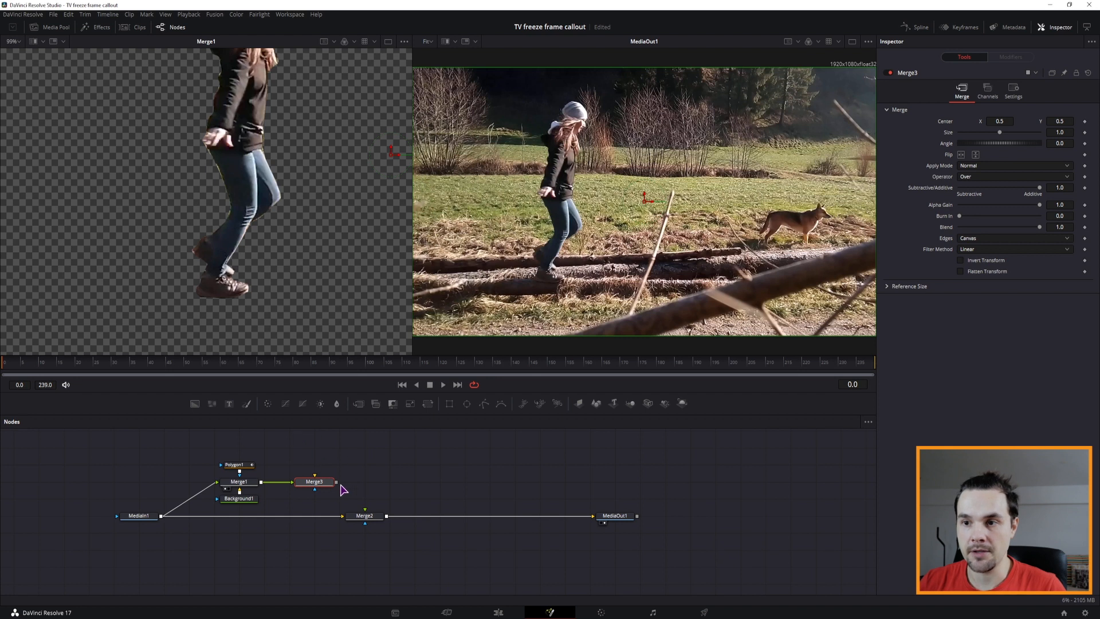
left_click_drag(336, 482, 367, 514)
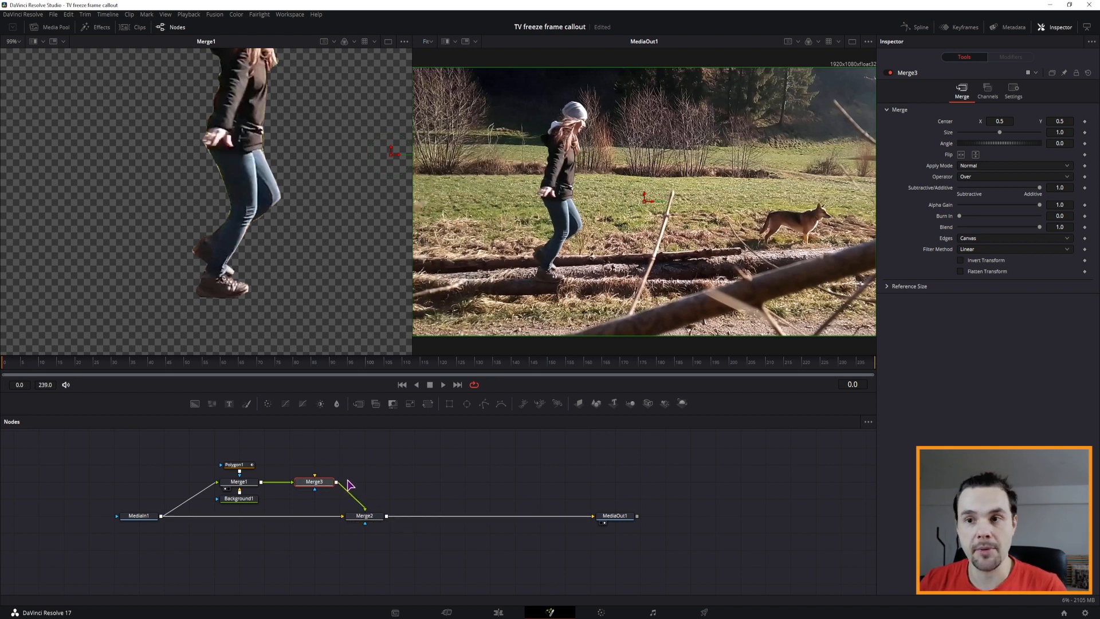
Add a Paint node fed by a Background node with Alpha 0.0, and connect Paint1 as Merge3's foreground
left_click_drag(248, 404, 321, 462)
left_click_drag(193, 406, 329, 453)
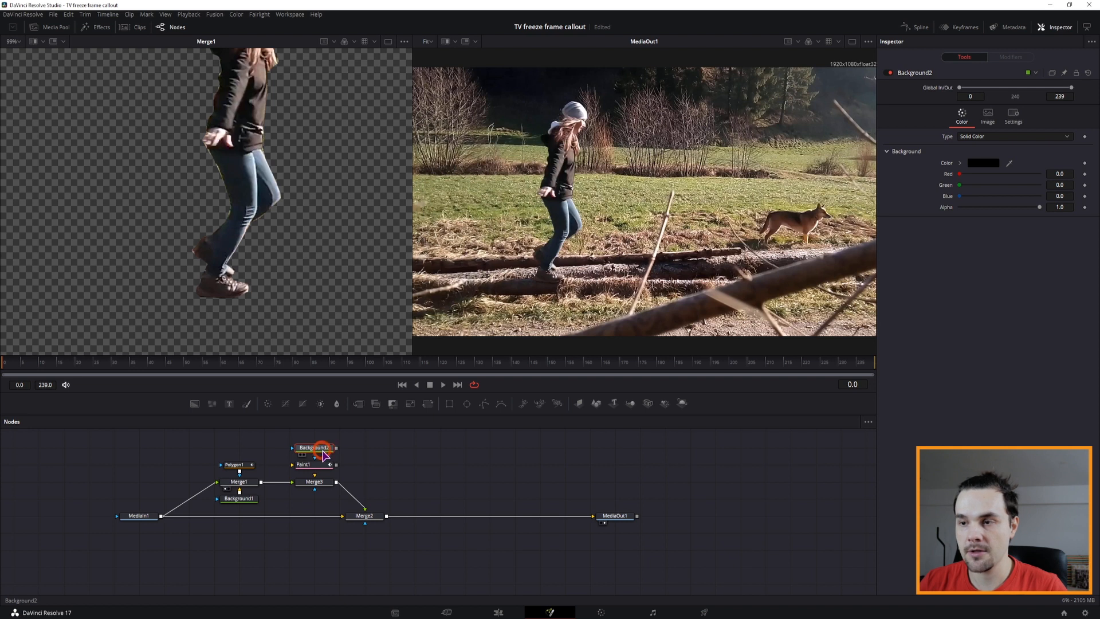
left_click_drag(1039, 207, 968, 207)
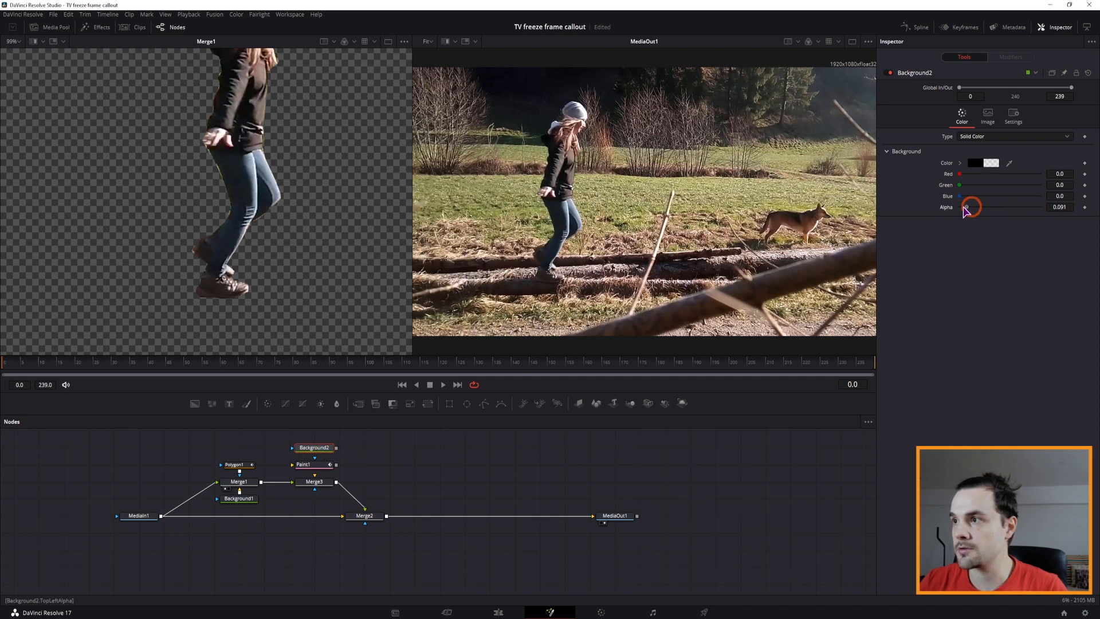
mouse_move(336, 449)
left_mouse_down()
mouse_move(291, 465)
mouse_move(324, 471)
mouse_move(315, 477)
left_mouse_up()
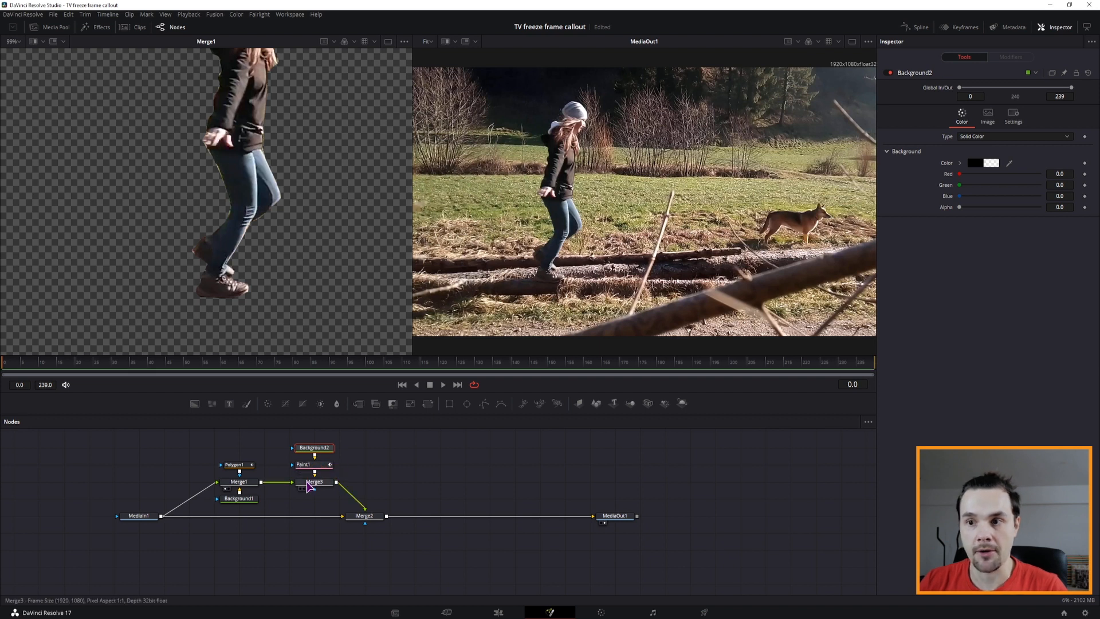
Trace the woman's entire outline on Paint1 with a Polyline Stroke, starting and ending at her front shoe
left_click(313, 466)
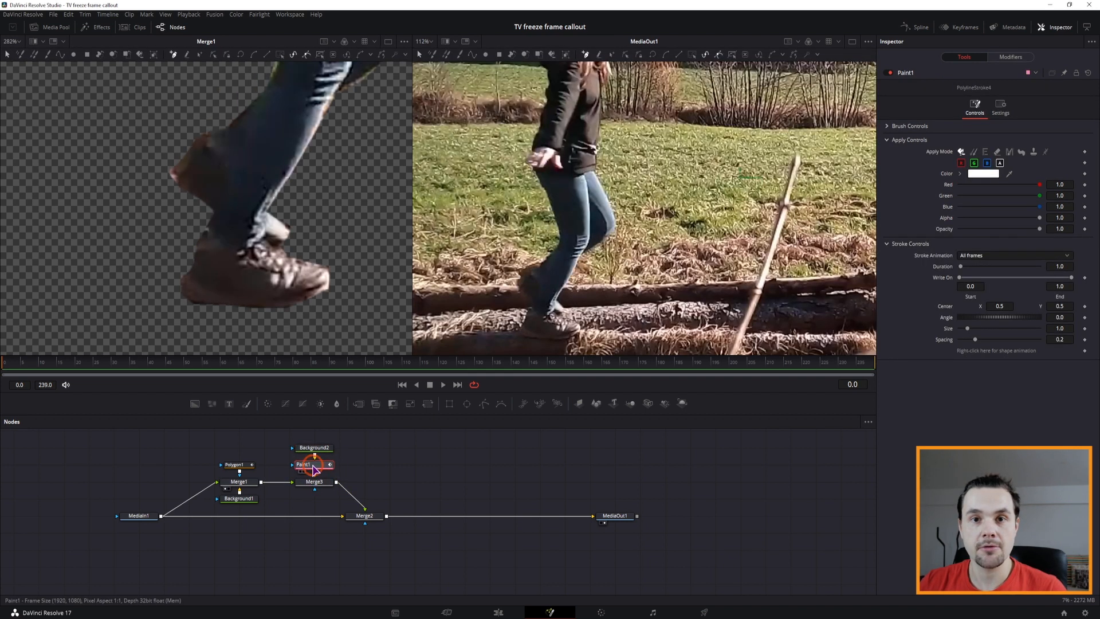
left_click(59, 56)
left_click(280, 250)
left_click(314, 263)
left_click(326, 267)
left_click(327, 288)
left_click(298, 304)
left_click(274, 306)
left_click(262, 305)
left_click(193, 304)
left_click(184, 296)
left_click(181, 279)
left_click(197, 265)
left_click(197, 244)
left_click(213, 212)
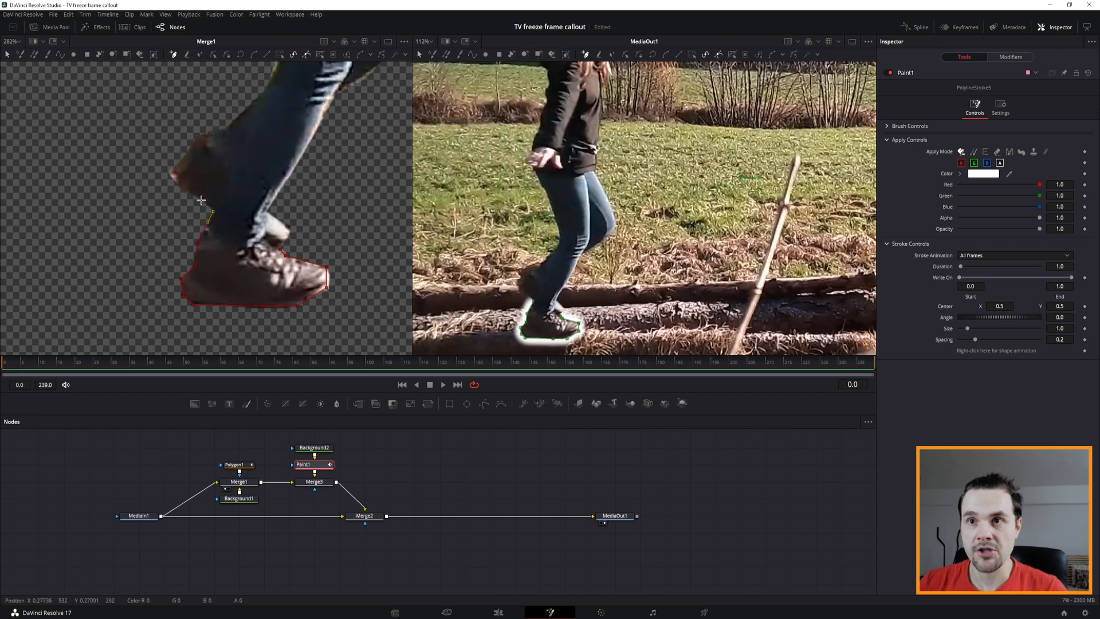
left_click(169, 171)
left_click(199, 137)
left_click_drag(232, 130, 248, 225)
left_click(246, 189)
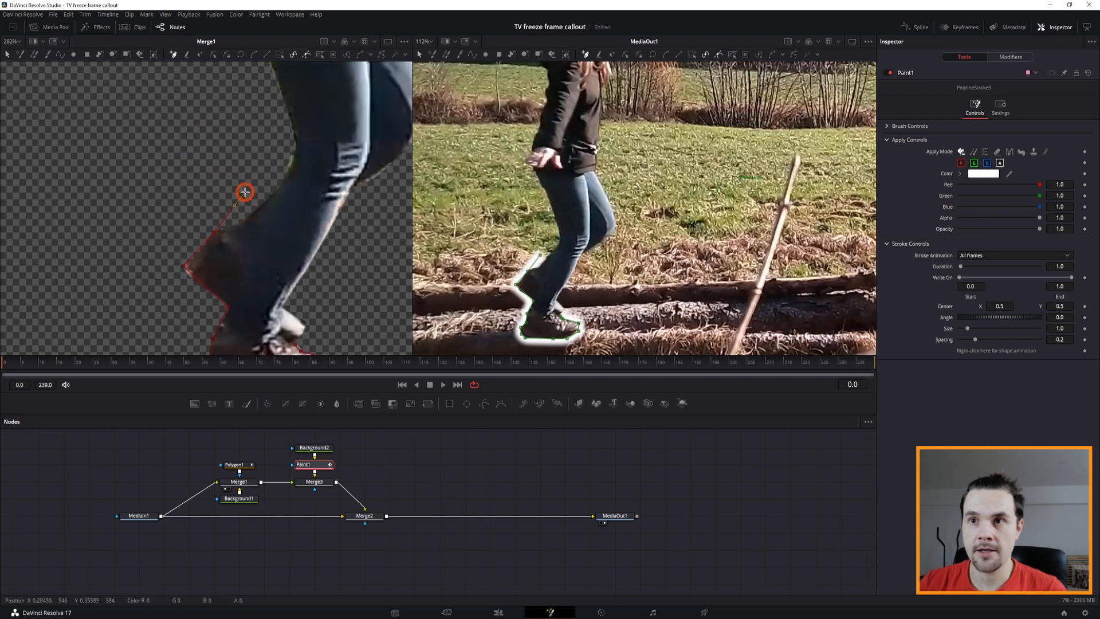
left_click(273, 182)
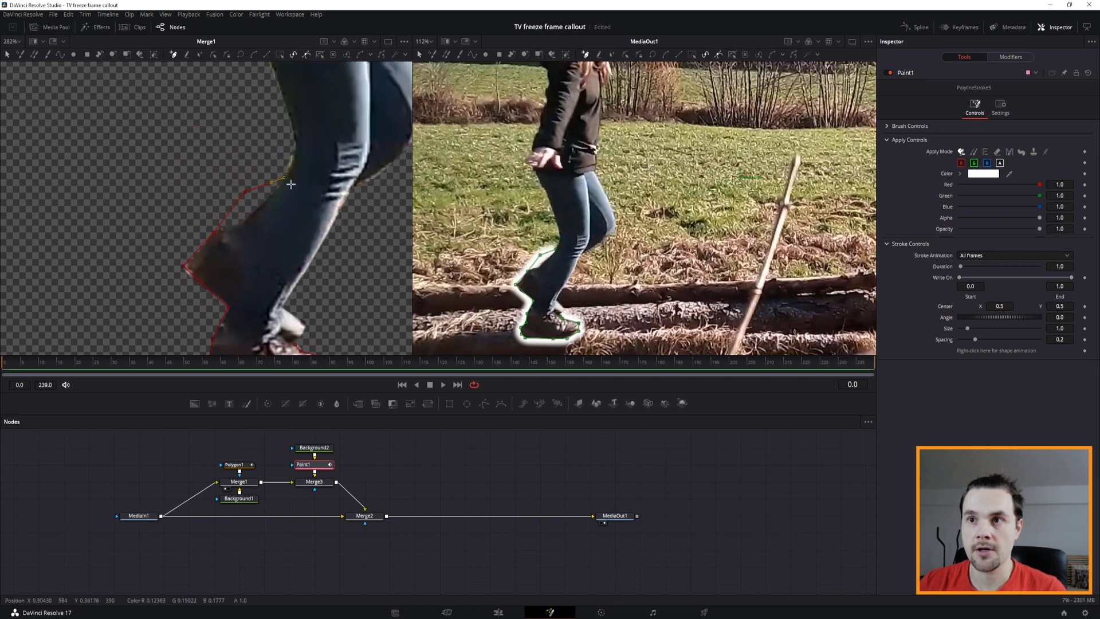
left_click_drag(291, 184, 275, 255)
left_click(281, 223)
mouse_move(266, 162)
left_mouse_down()
mouse_move(299, 221)
mouse_move(298, 275)
left_mouse_up()
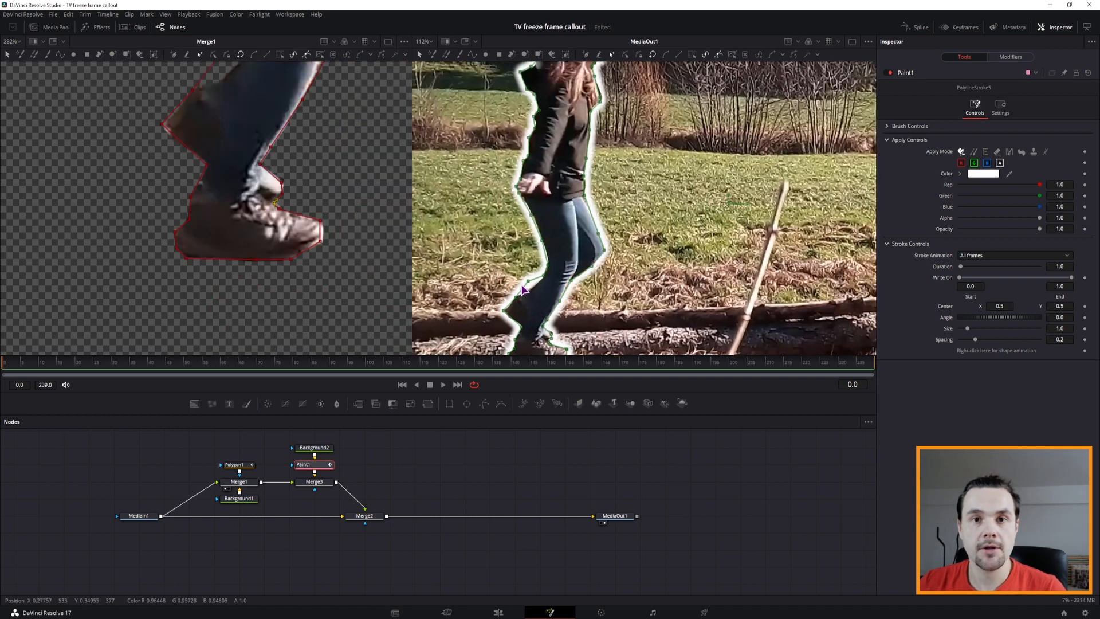
Give the outline stroke a hard circular brush shape and set its brush size to 0.0139
mouse_move(528, 283)
left_mouse_down()
mouse_move(517, 267)
mouse_move(528, 281)
left_mouse_up()
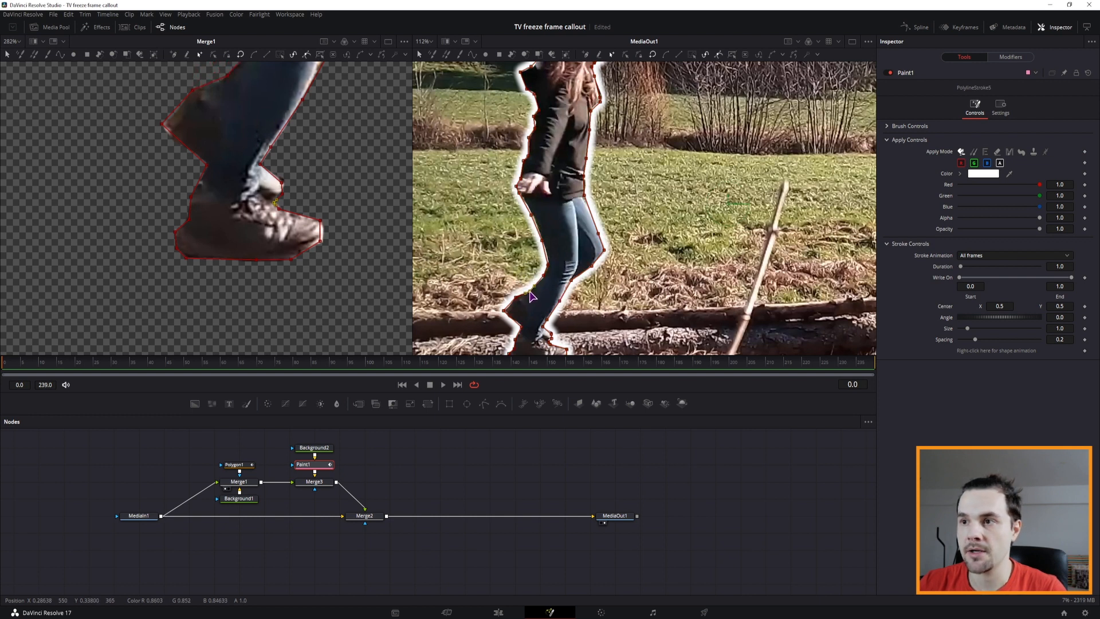
left_click_drag(692, 272, 674, 225)
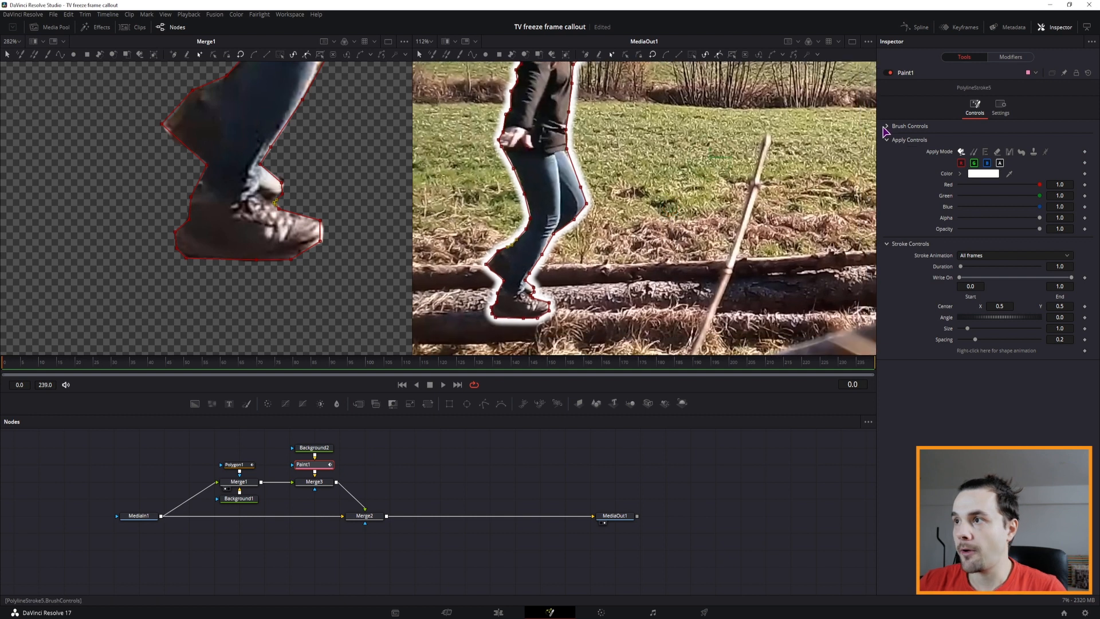
left_click(886, 126)
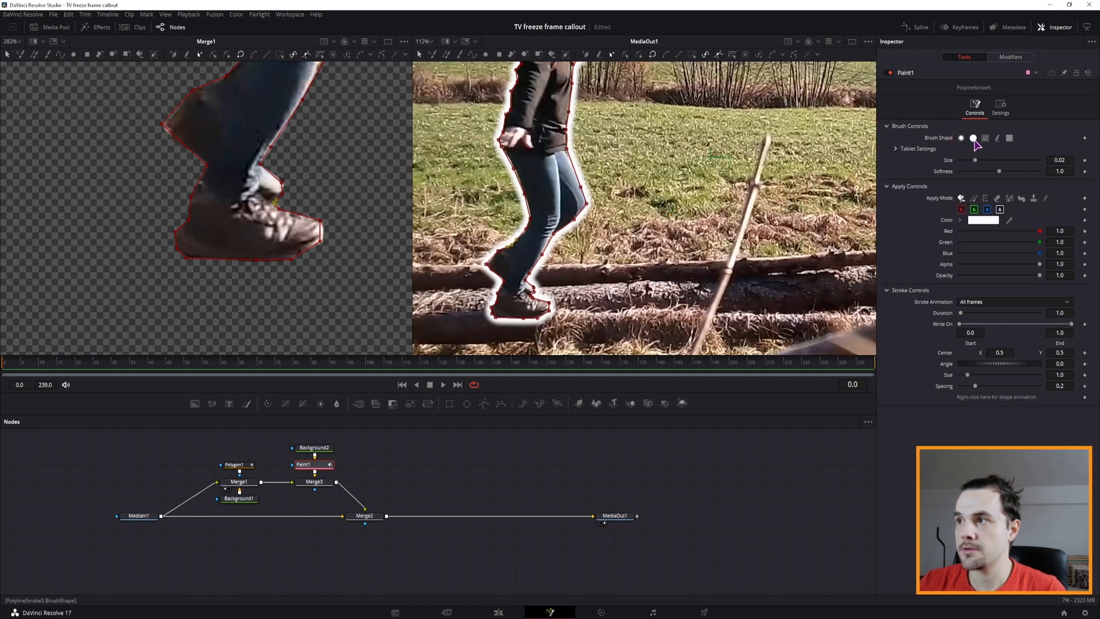
left_click_drag(998, 171, 976, 172)
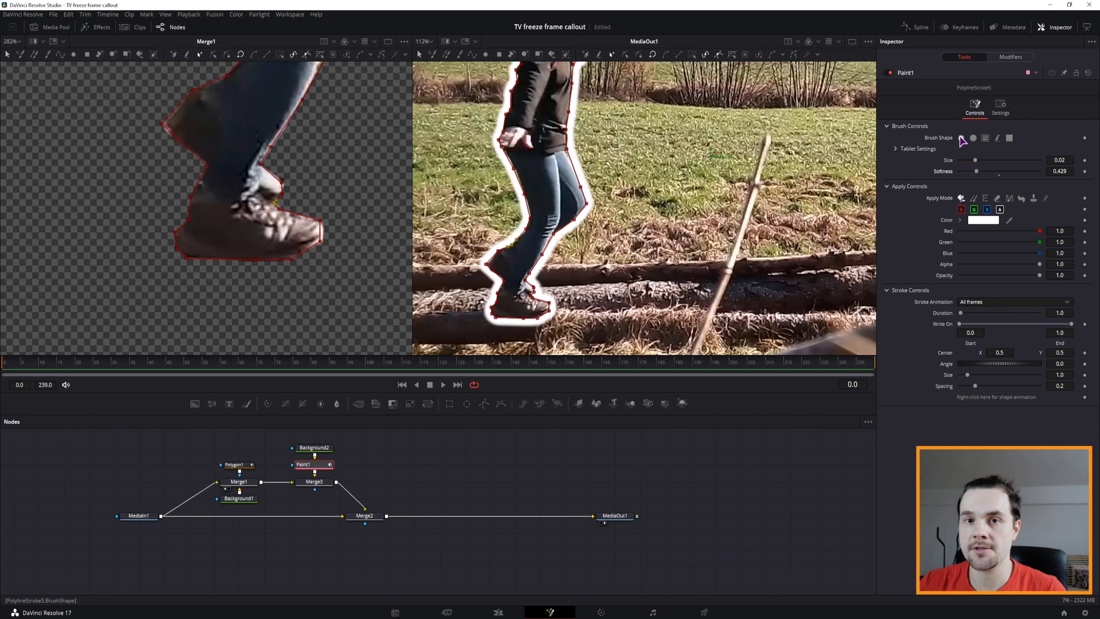
left_click(972, 138)
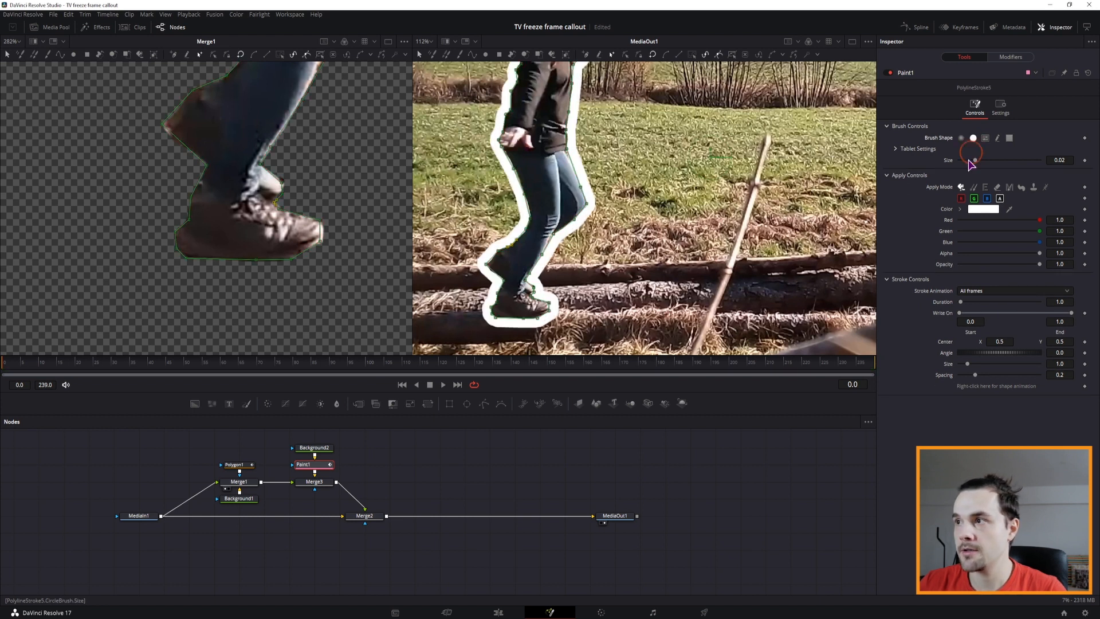
left_click_drag(976, 162, 970, 163)
Set the outline stroke's color to magenta with Red about 0.94, Green about 0.10 and Blue 1.0, keeping Opacity at 1.0
left_click(982, 209)
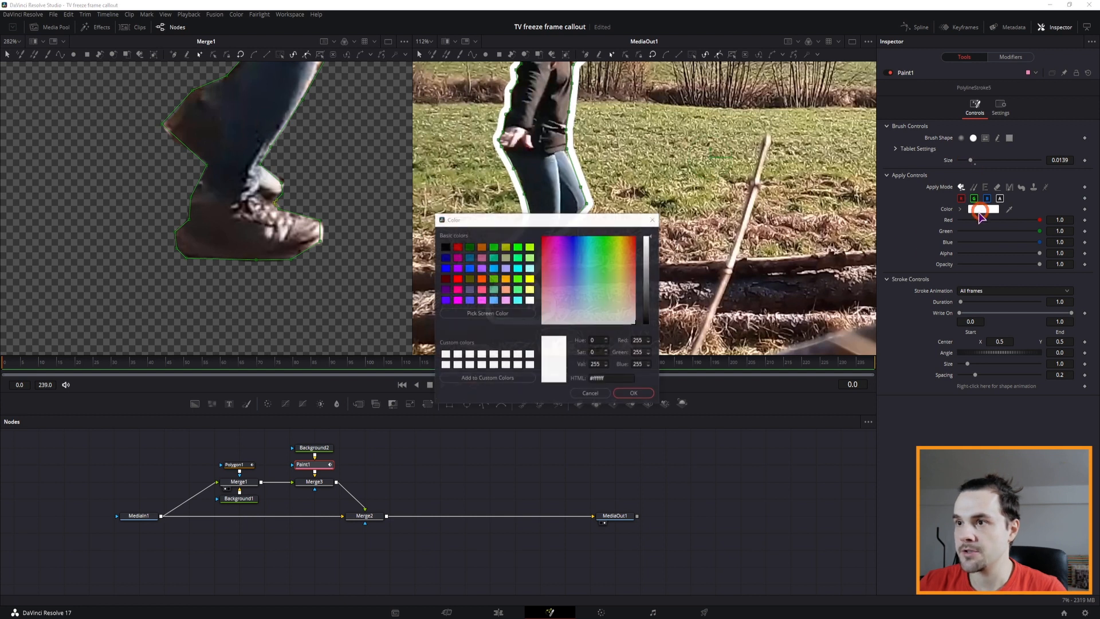
left_click(622, 250)
left_click(556, 251)
left_click(633, 393)
mouse_move(1039, 264)
left_mouse_down()
mouse_move(953, 272)
mouse_move(988, 275)
left_mouse_up()
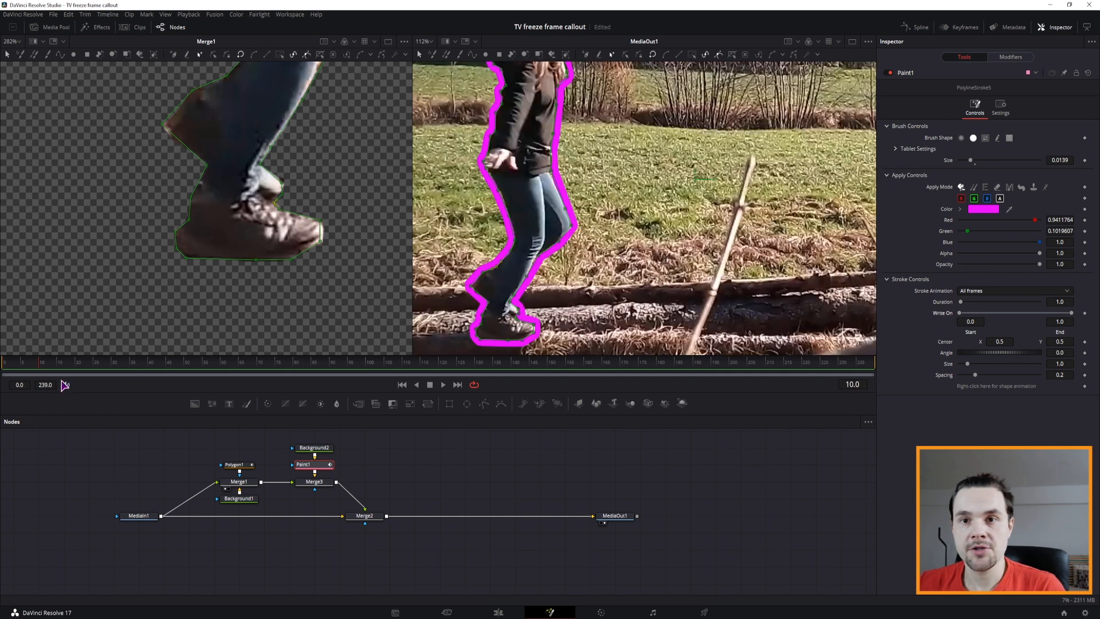
Animate the stroke's Write On End from 0.0 at frame 10 to 1.0 at frame 25 with keyframes
left_click(44, 363)
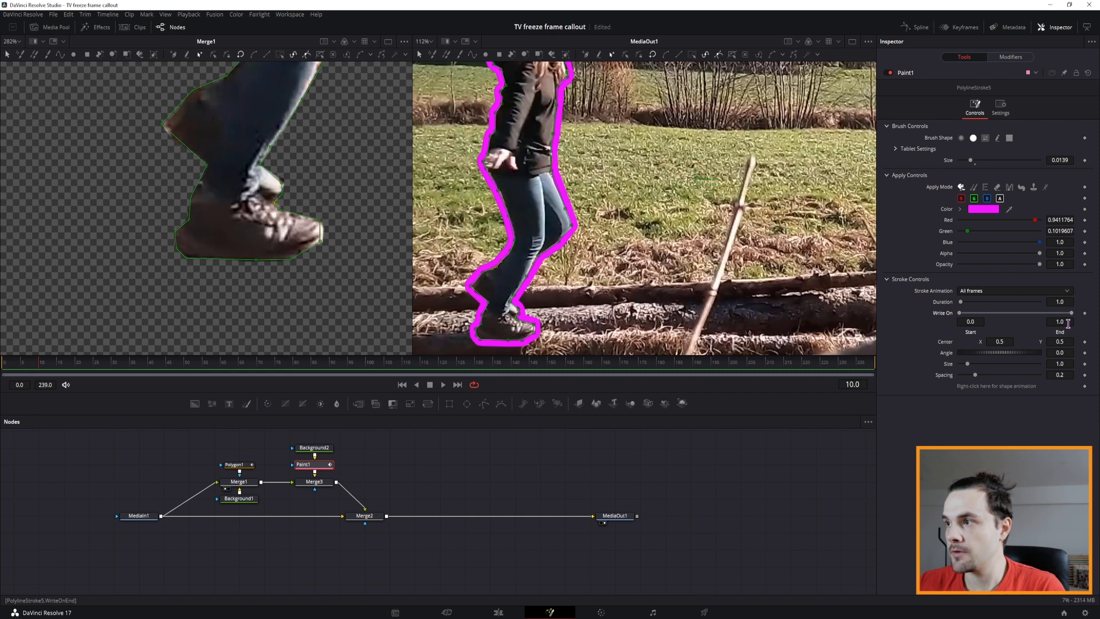
left_click_drag(1073, 319, 962, 319)
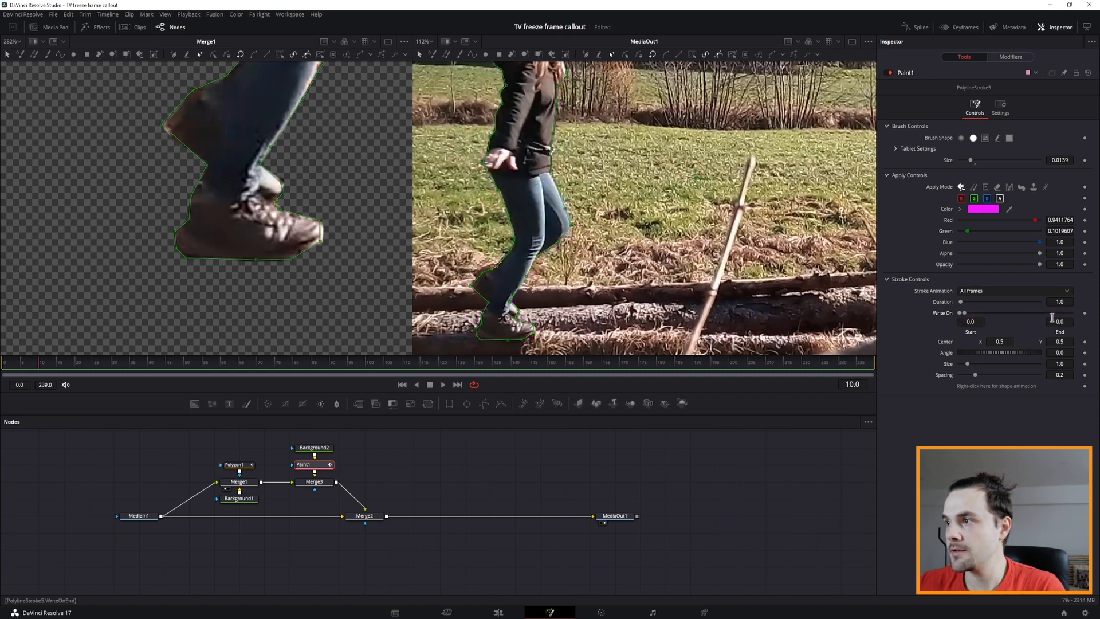
left_click(1084, 313)
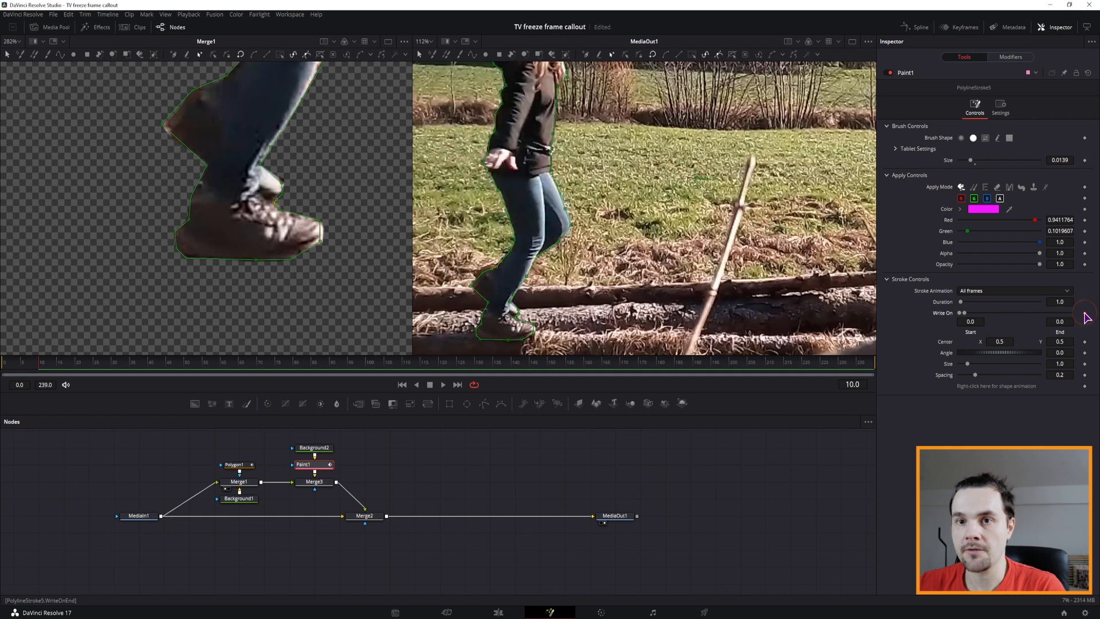
left_click_drag(41, 367, 97, 372)
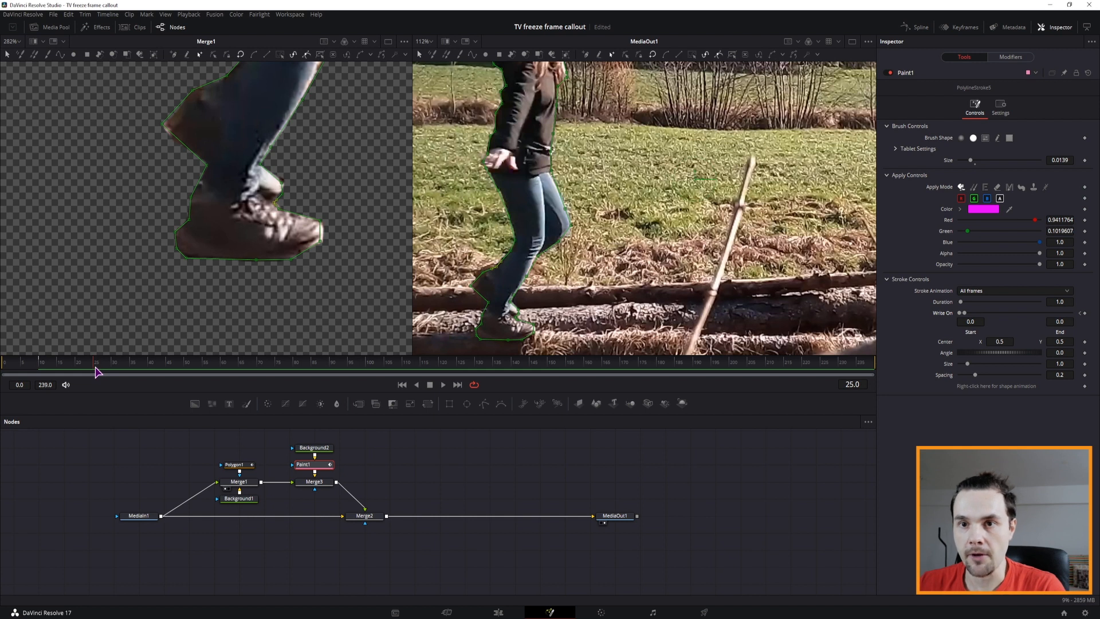
left_click_drag(966, 315, 1086, 321)
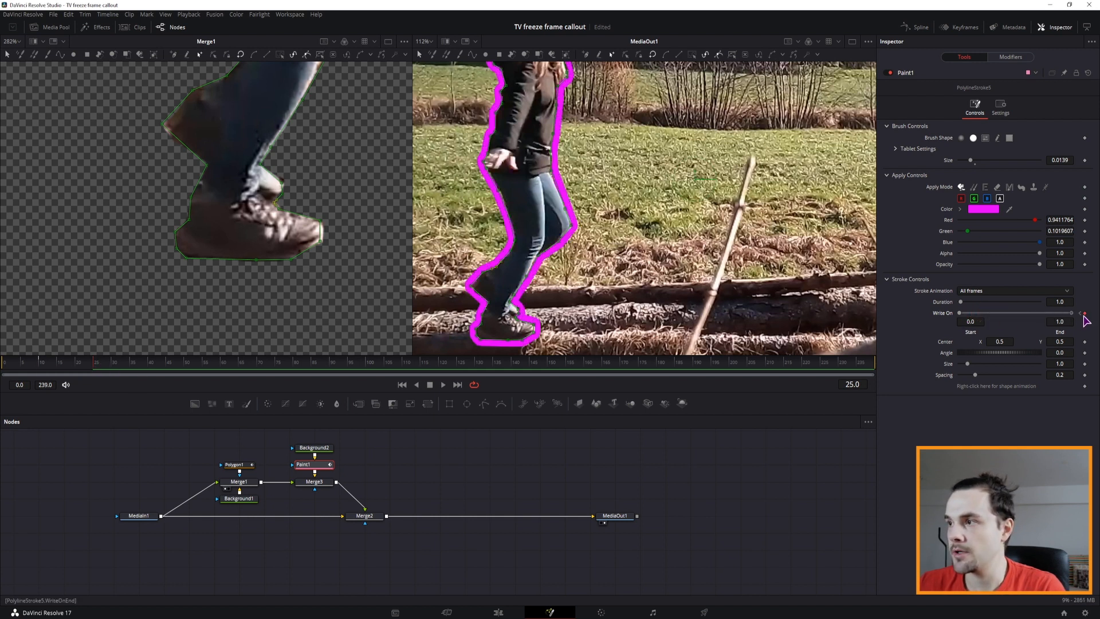
Play the outline's write-on animation from frame 8 and check it around the woman's whole figure
left_click(32, 366)
key("space")
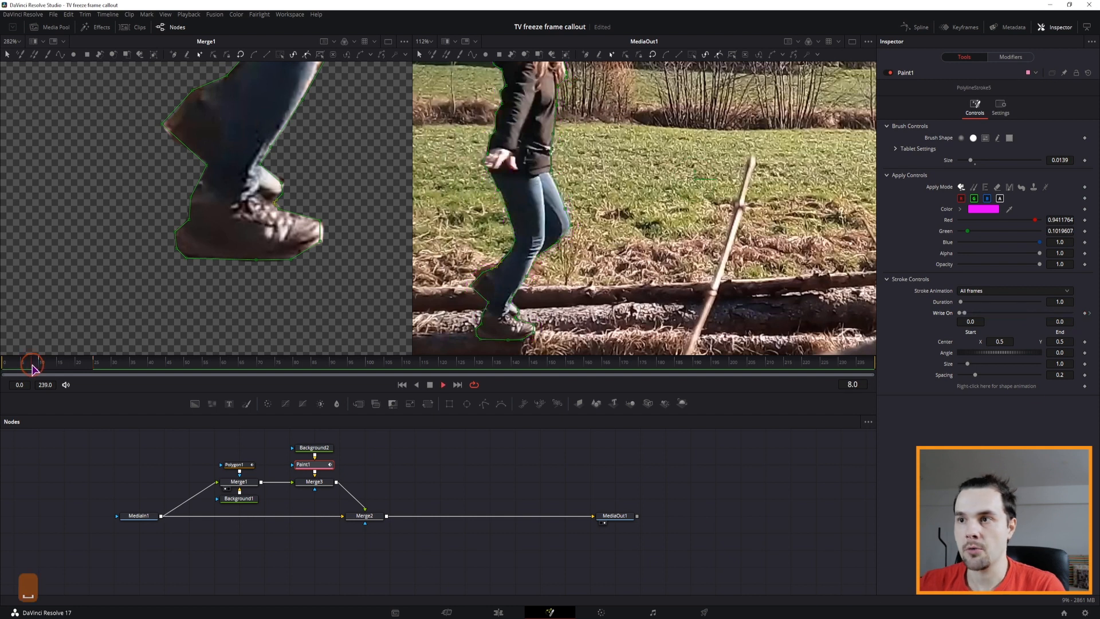
scroll(547, 223, "down", 3)
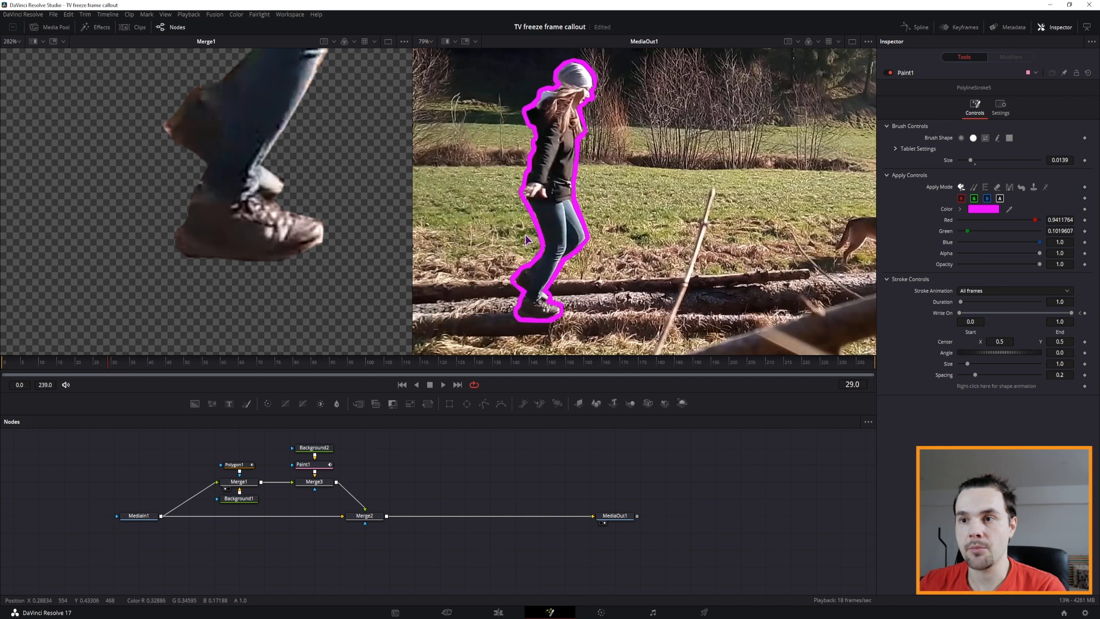
Insert a Transform node between Merge3 and Merge2 and keyframe its Size at 1.0 on frame 25
left_click(314, 481)
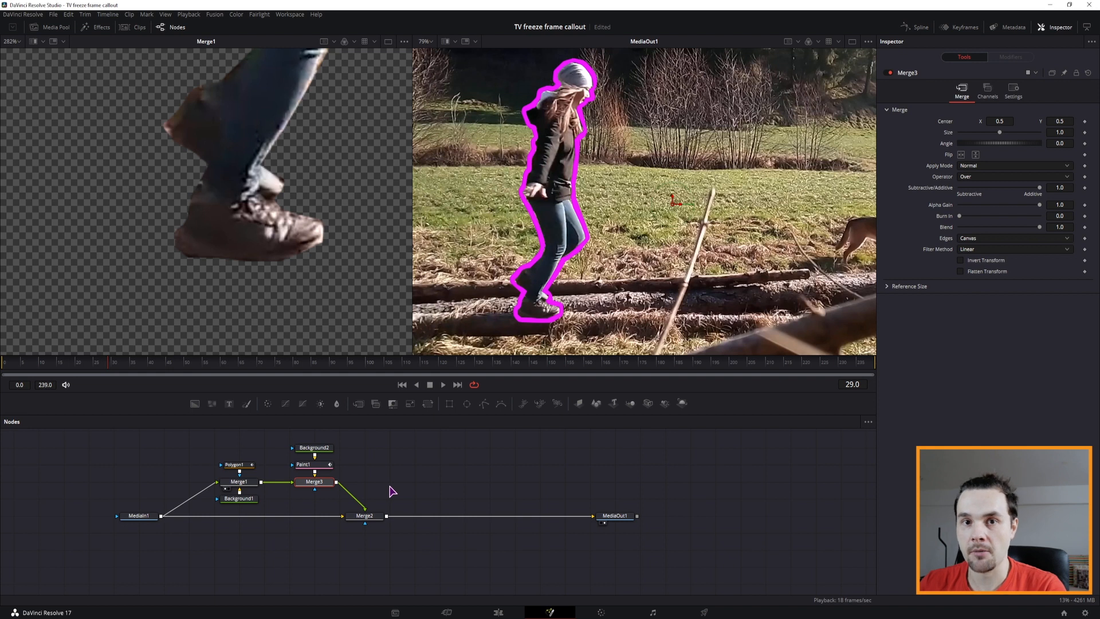
left_click(397, 464)
left_click_drag(427, 403, 359, 503)
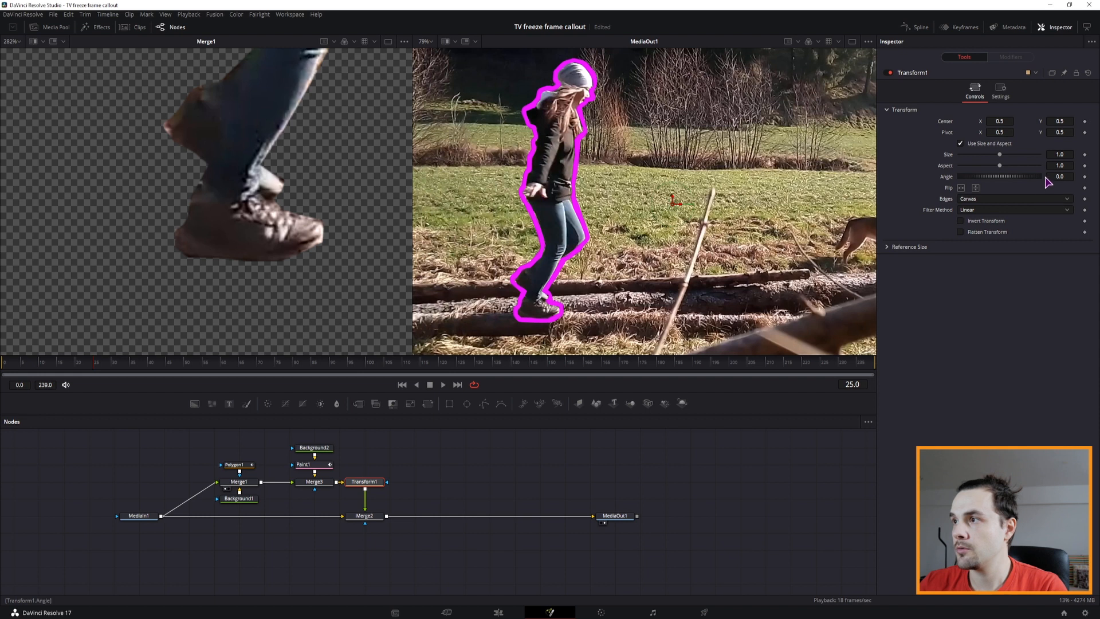
left_click(1084, 154)
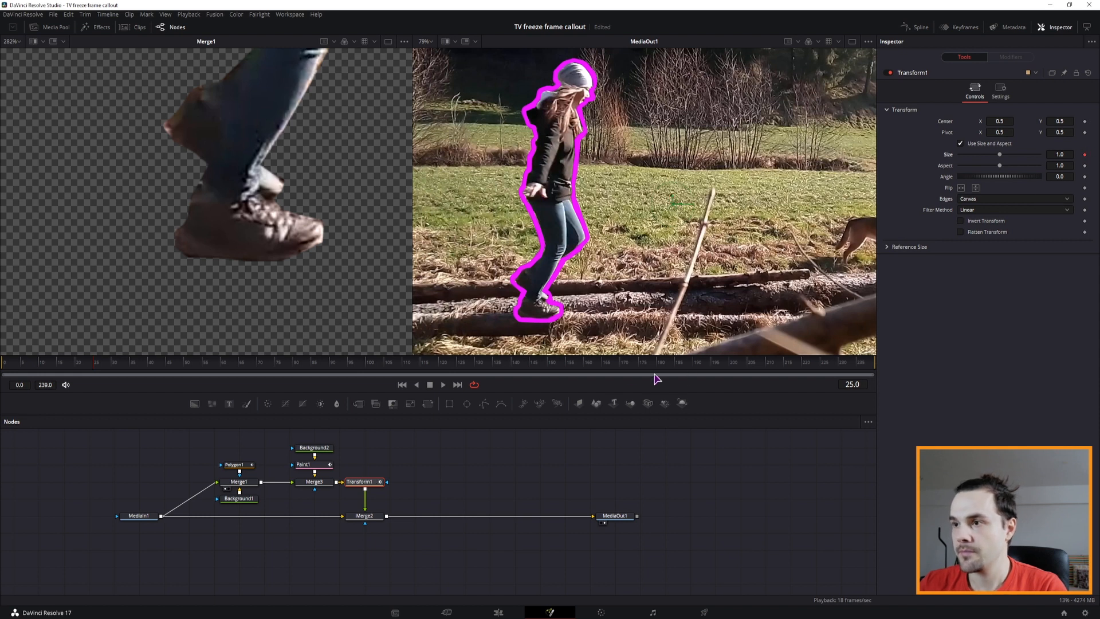
Keyframe the Transform node's Size at 1.204 on frame 238 and save the project
left_click_drag(710, 367, 872, 366)
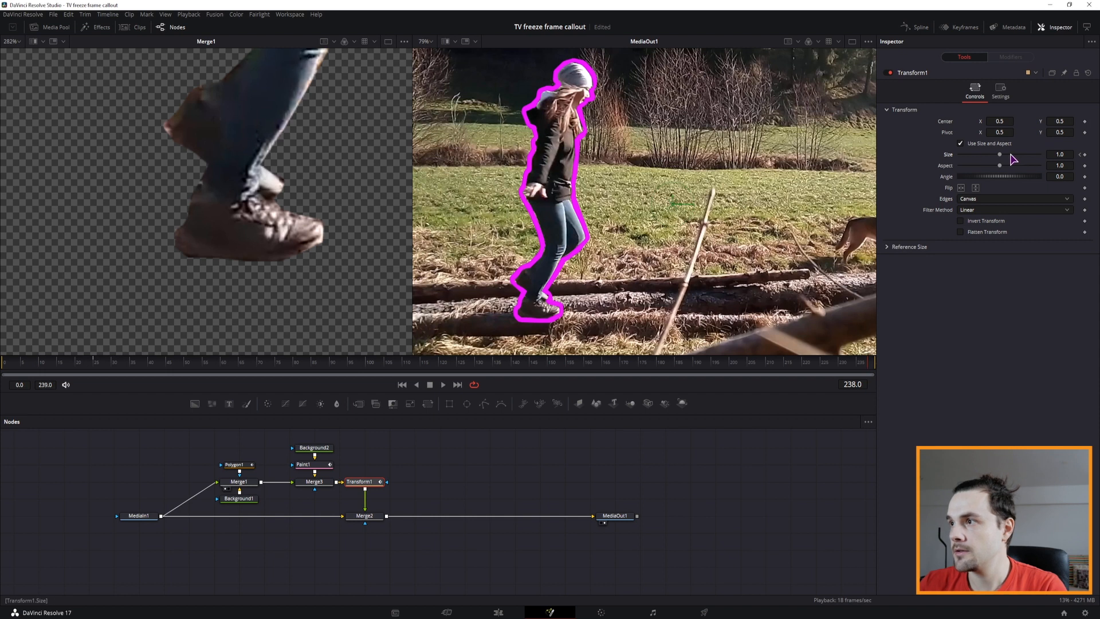
left_click_drag(1066, 155, 1056, 286)
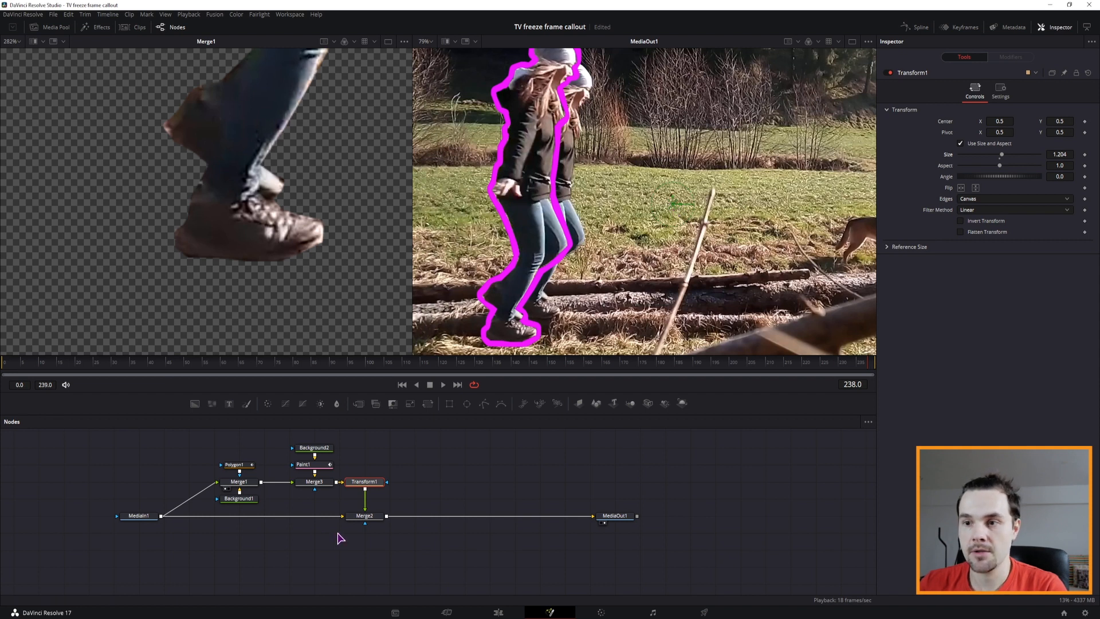
mouse_move(361, 521)
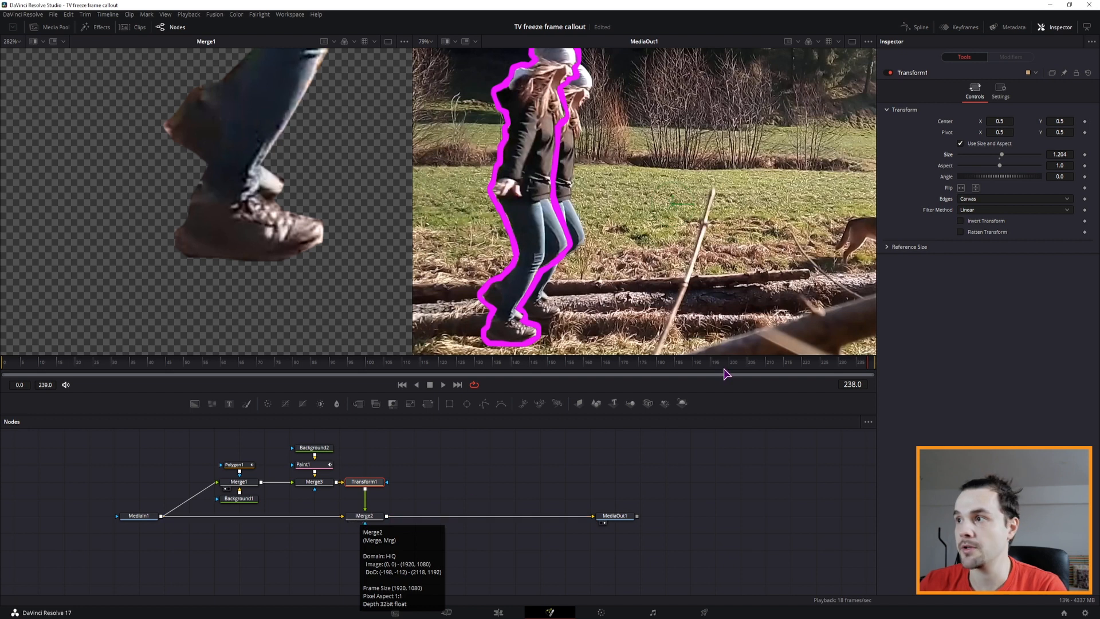
key("ctrl+s")
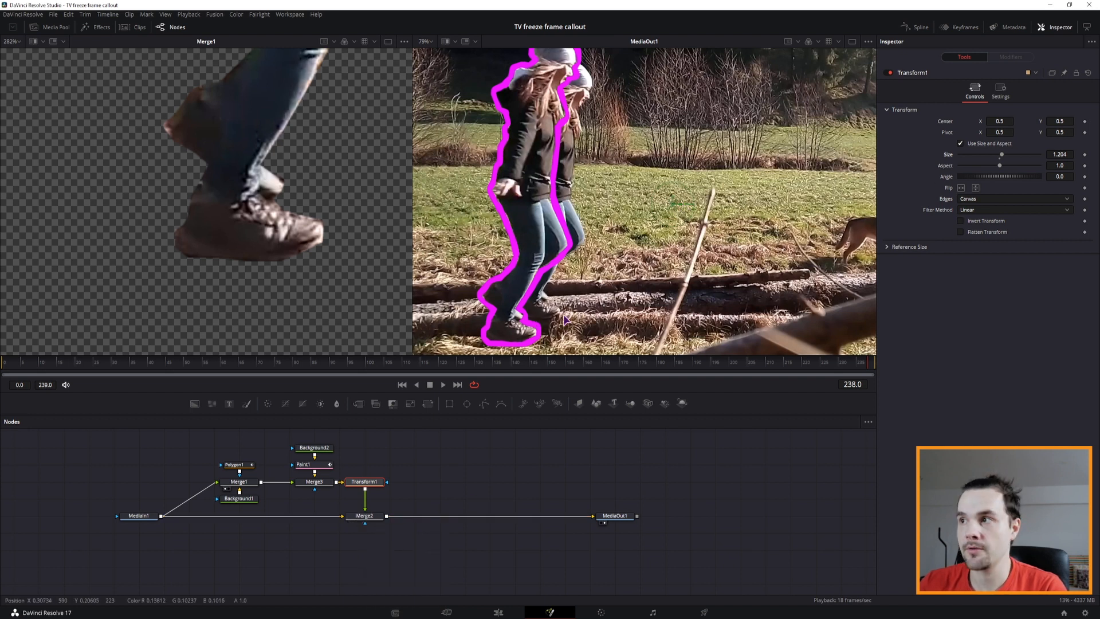
Set the Transform node's Pivot to X 0.316 and Y 0.411 and check the woman's scaling from frame 12 to 150
left_click_drag(999, 132, 928, 134)
mouse_move(1061, 132)
left_mouse_down()
mouse_move(1000, 138)
mouse_move(1064, 132)
left_mouse_up()
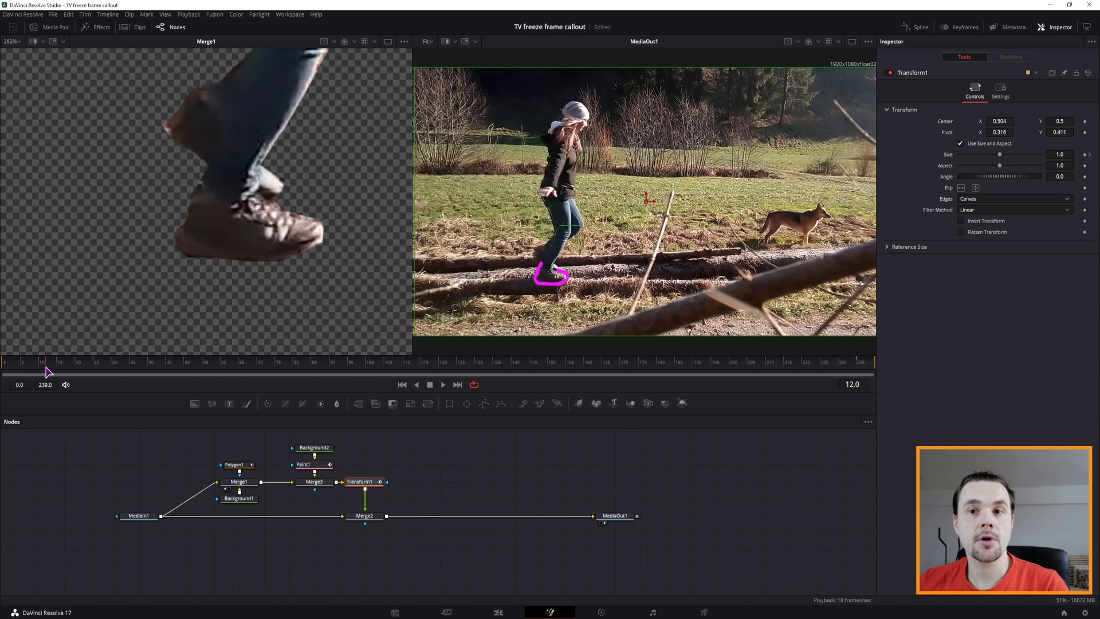
left_click_drag(47, 371, 551, 374)
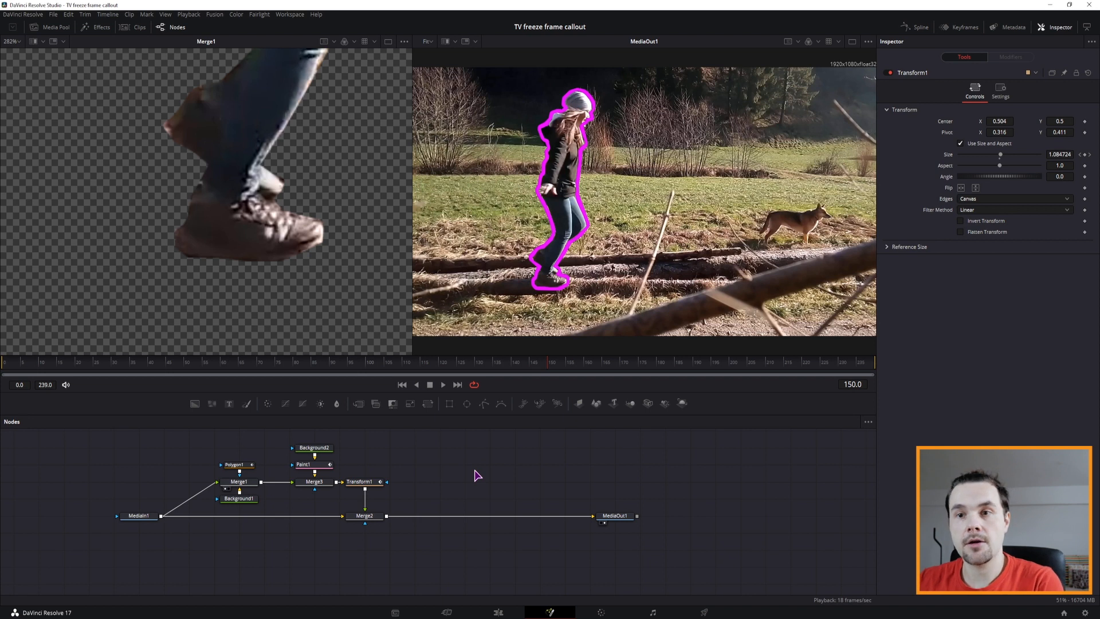
Merge a Text node reading "TINKER BELL" between Merge2 and MediaOut1 and place the title beside the woman's upper body
left_click_drag(229, 404, 388, 518)
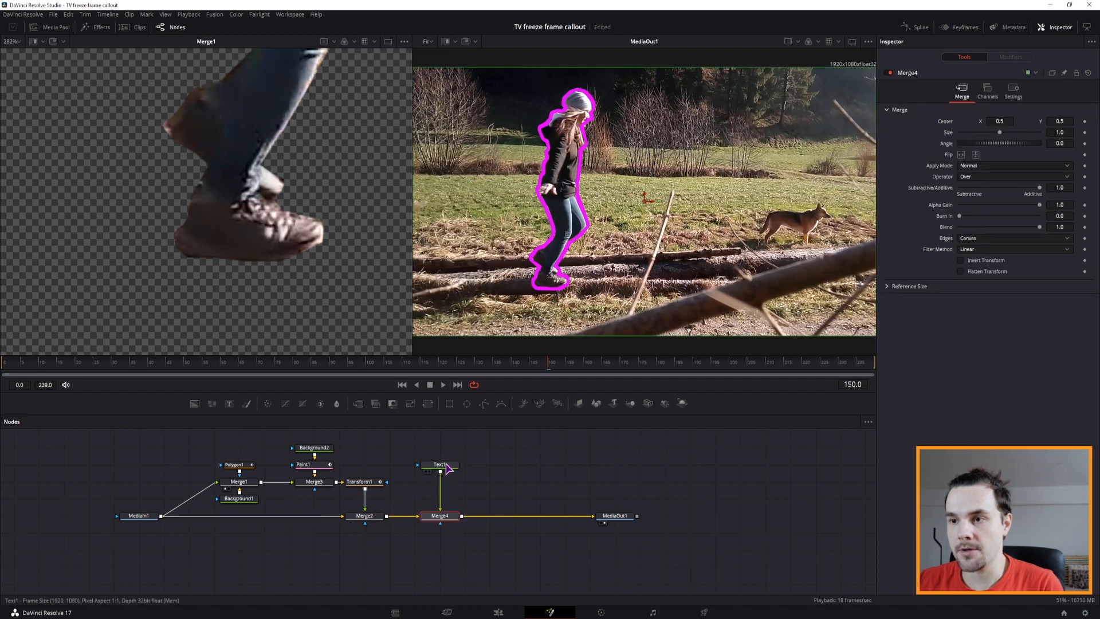
left_click_drag(446, 468, 444, 485)
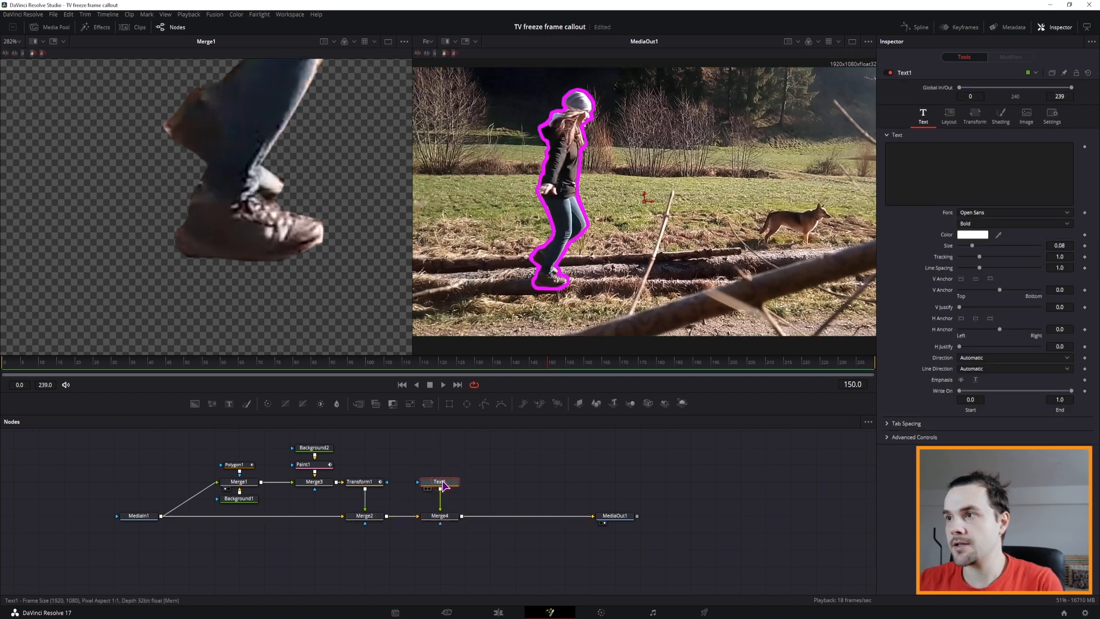
left_click(923, 174)
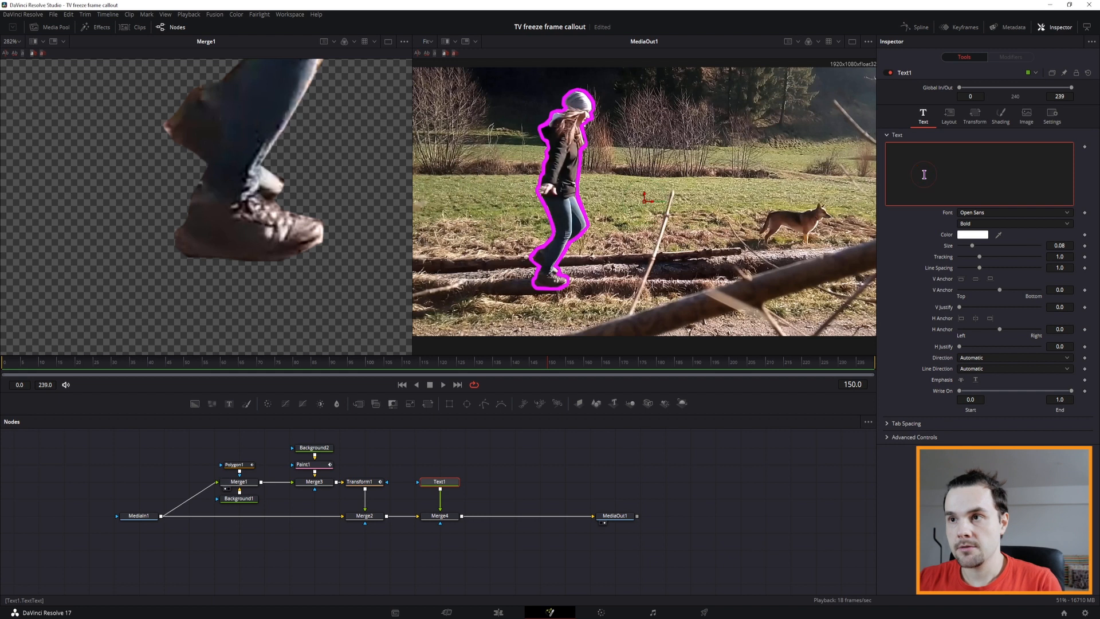
key("shift")
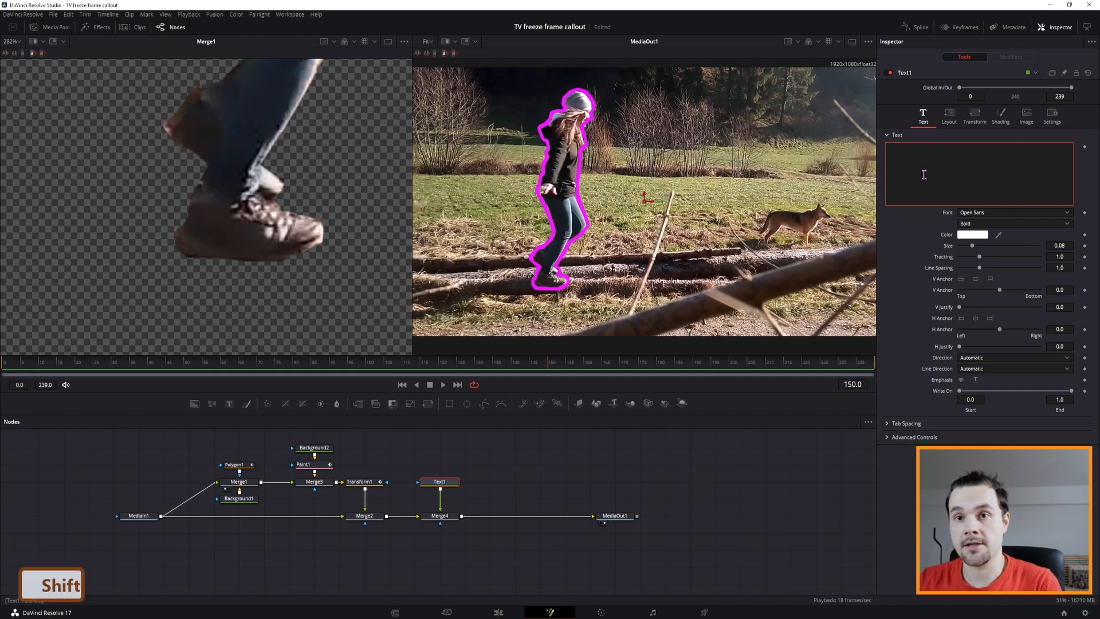
type("TINKER BELL")
left_click(430, 482)
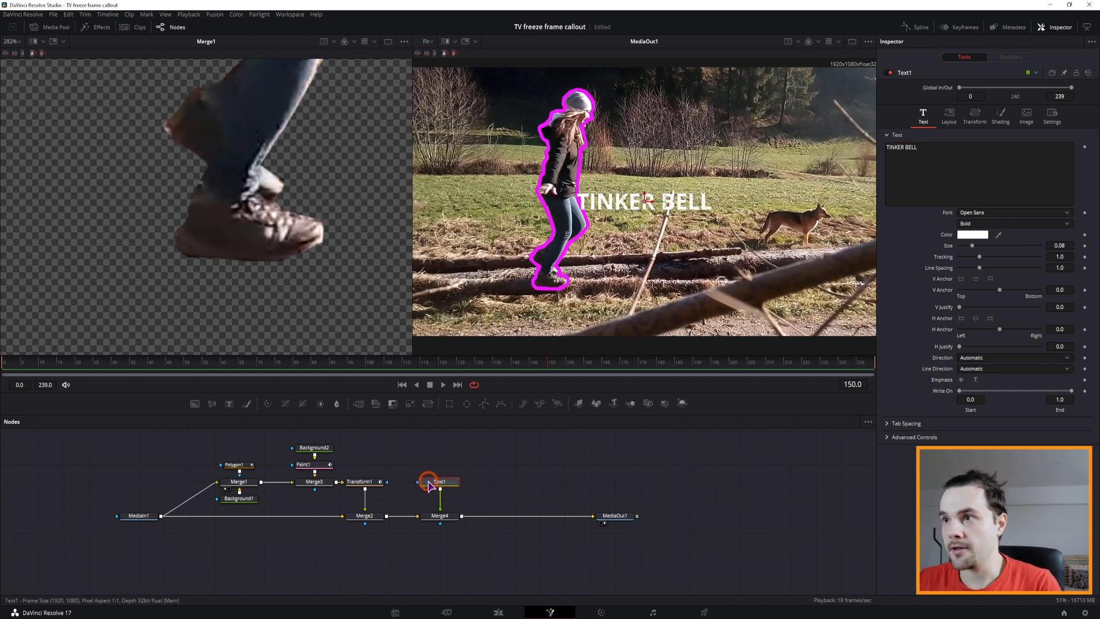
left_click_drag(663, 200, 742, 153)
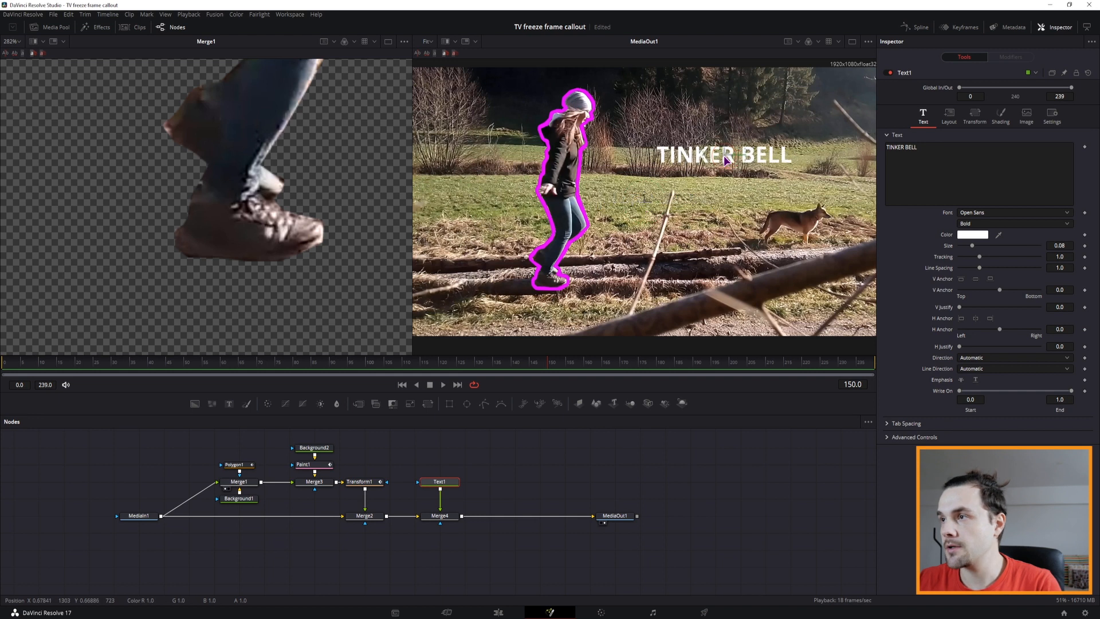
Enable the title's shading element 2 and change its appearance from an outline to a filled background box
left_click(1001, 126)
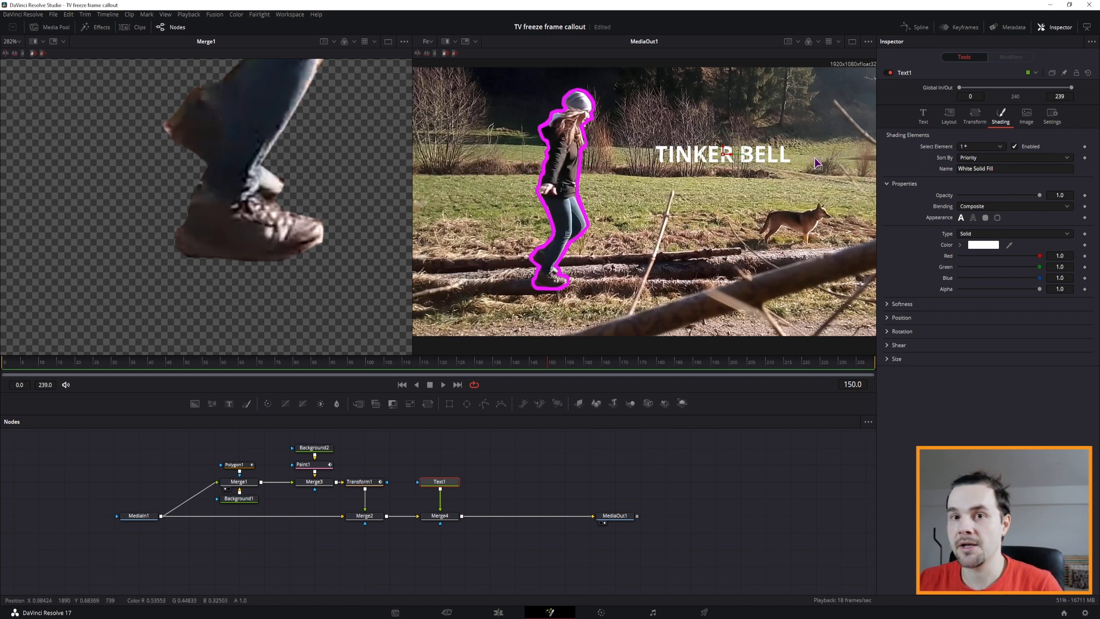
left_click(993, 147)
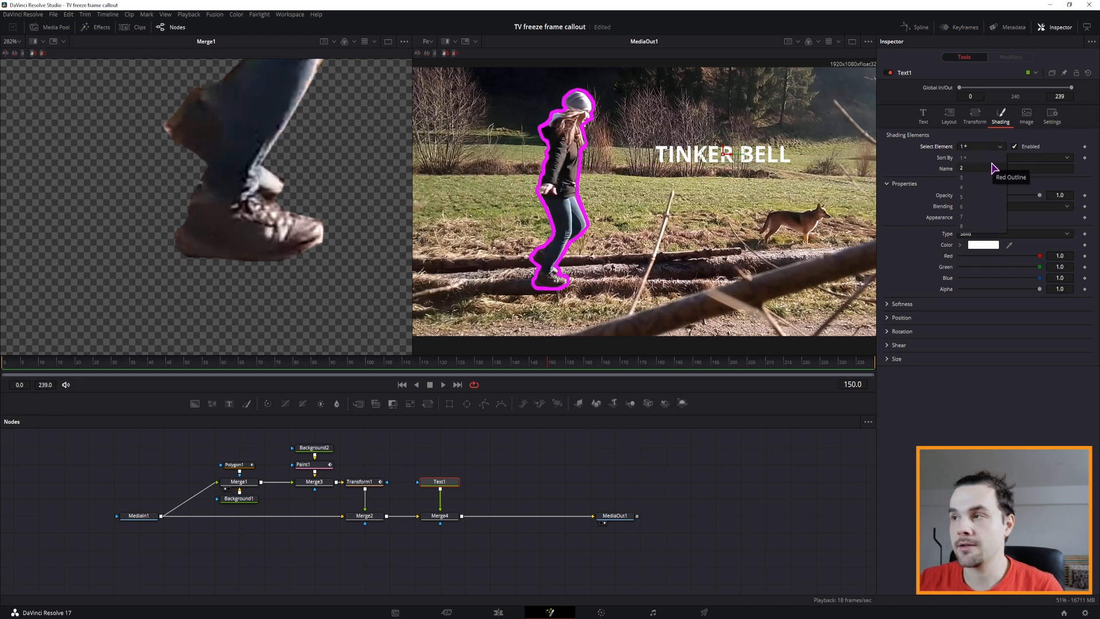
left_click(994, 167)
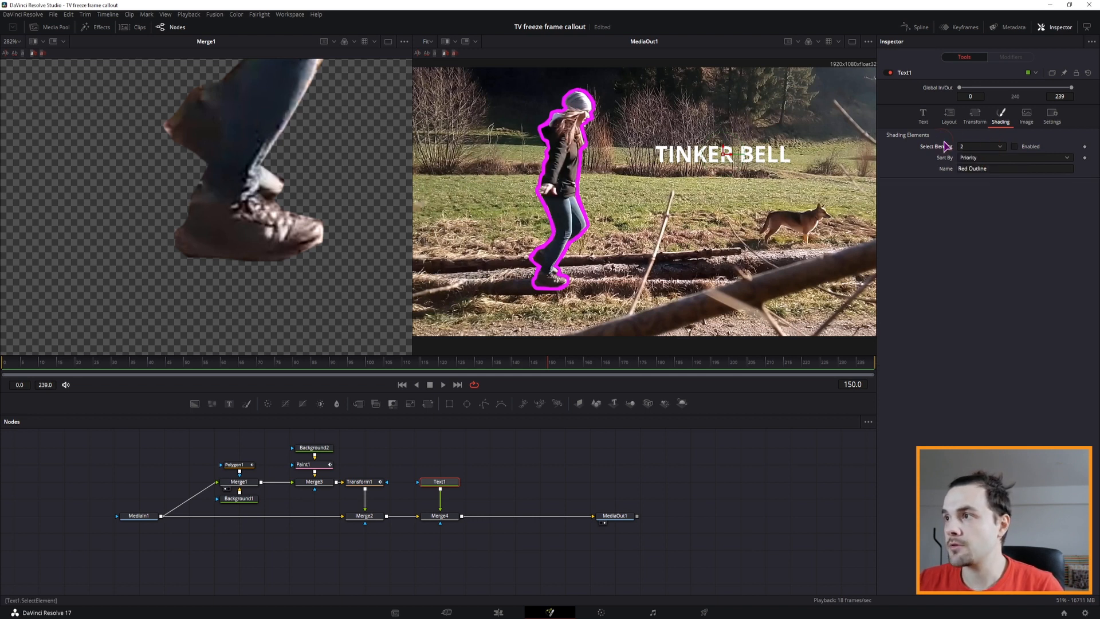
left_click(1013, 147)
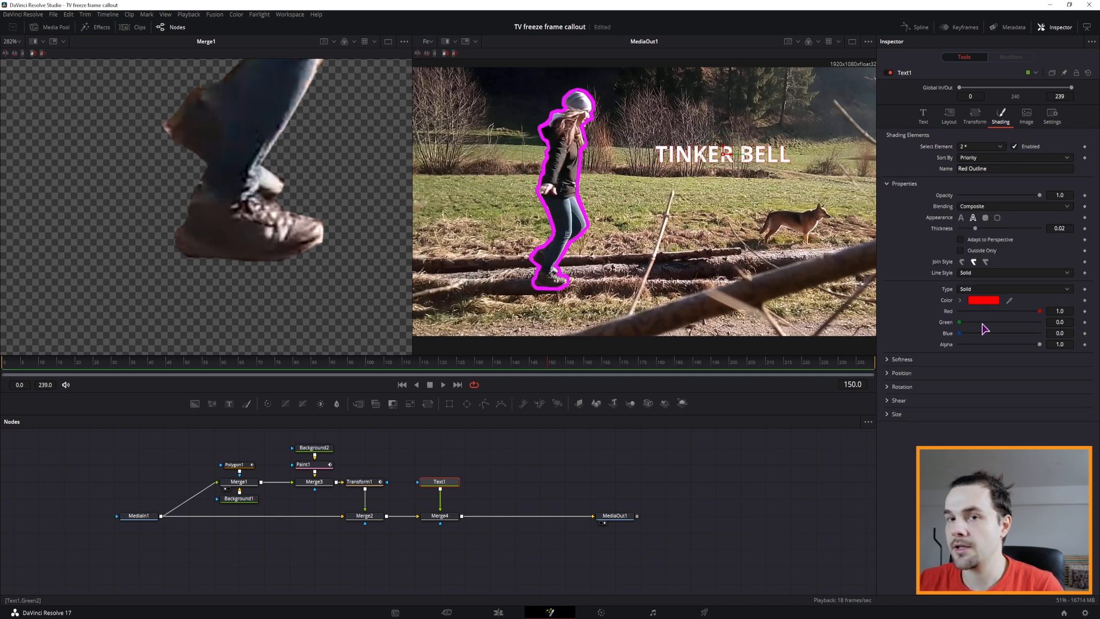
left_click(985, 219)
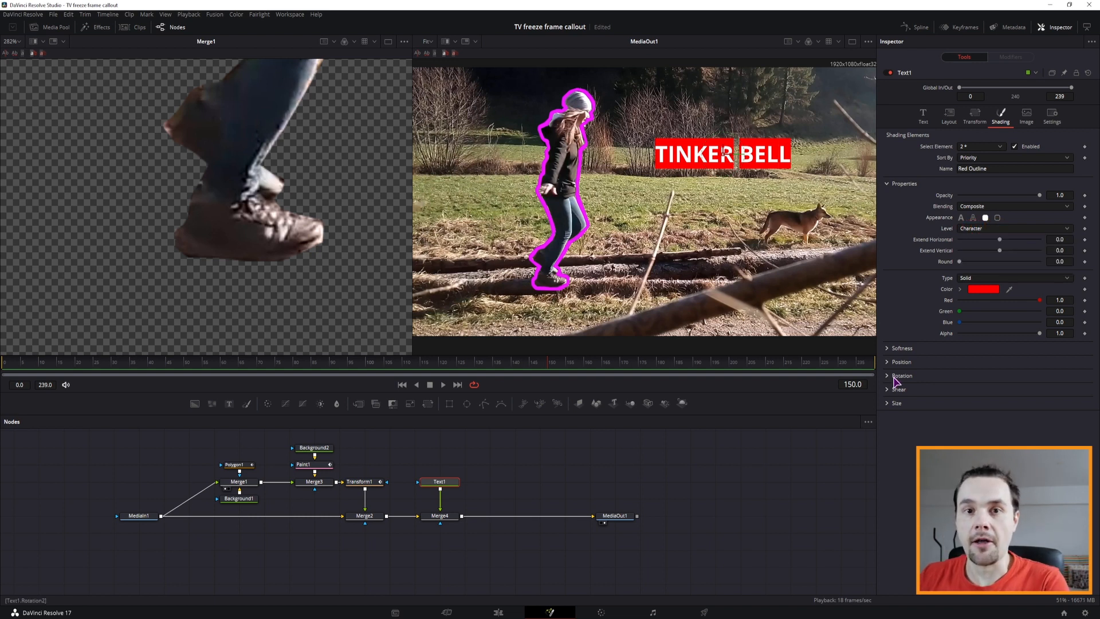
Try a Tracking of 1.54 on the title with character-level backgrounds and restore it to 1.0
left_click(923, 118)
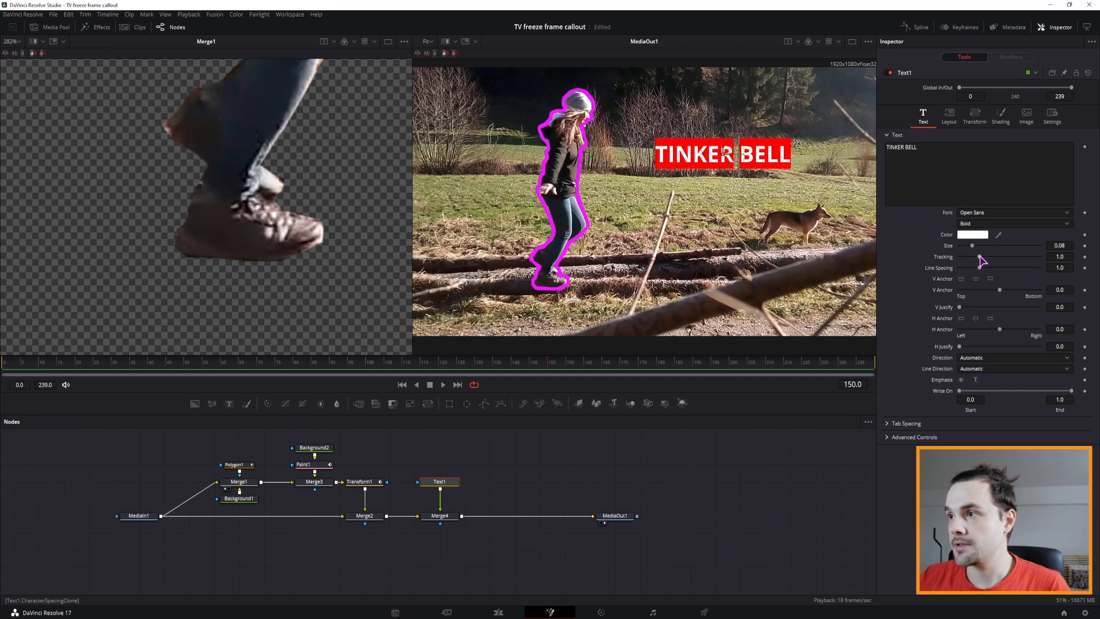
left_click_drag(980, 260, 993, 260)
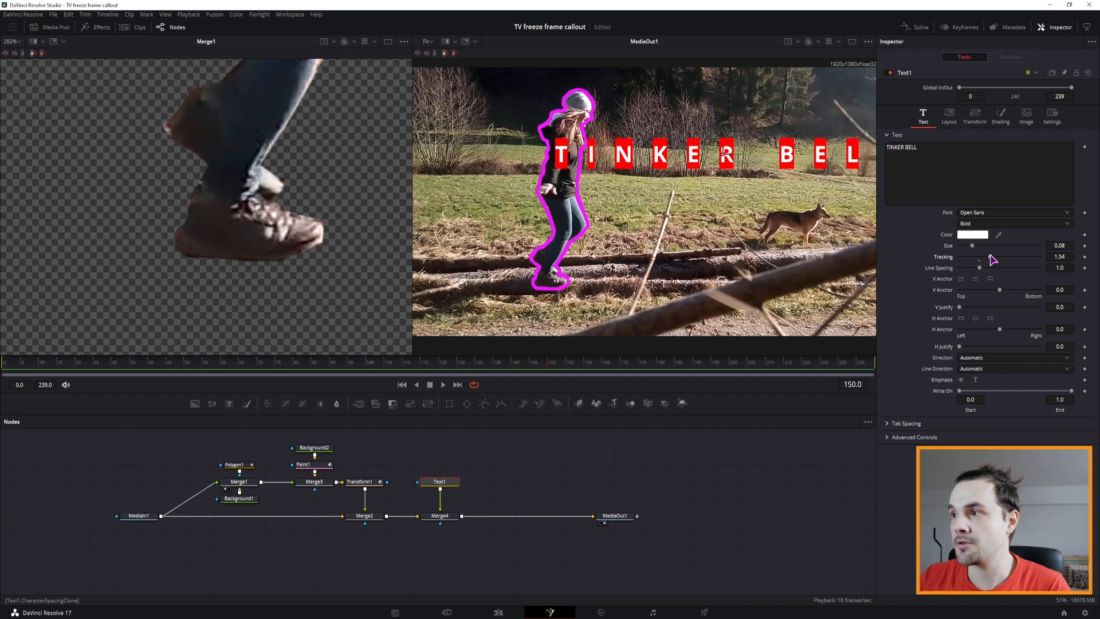
left_click(979, 260)
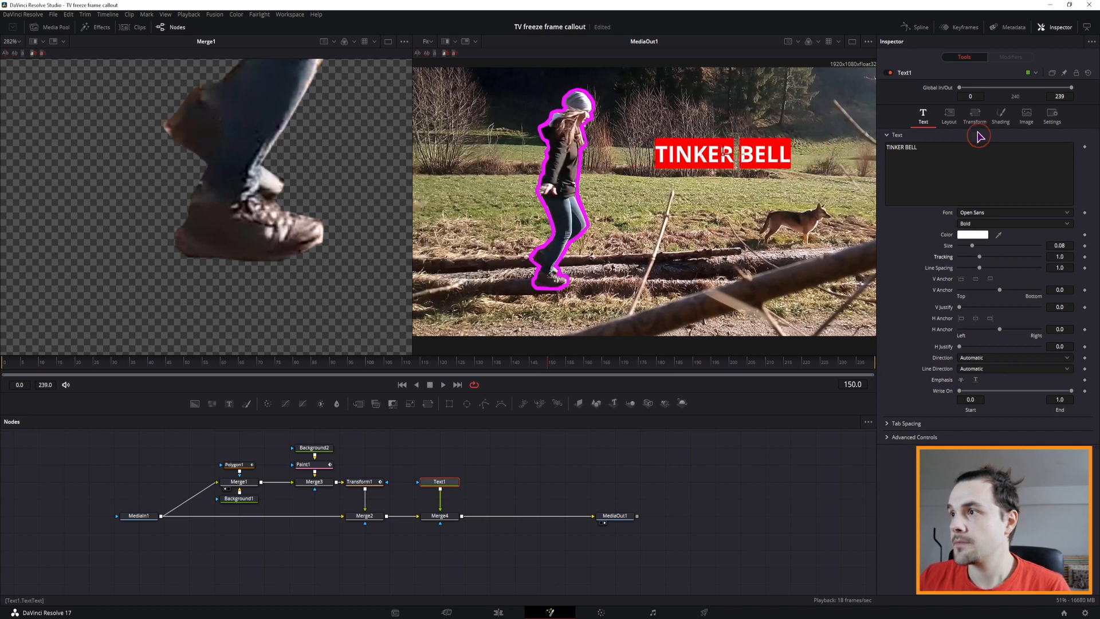
Switch the background box's Level to Line and on to Word, and set the title's Tracking to 1.54
left_click(1001, 113)
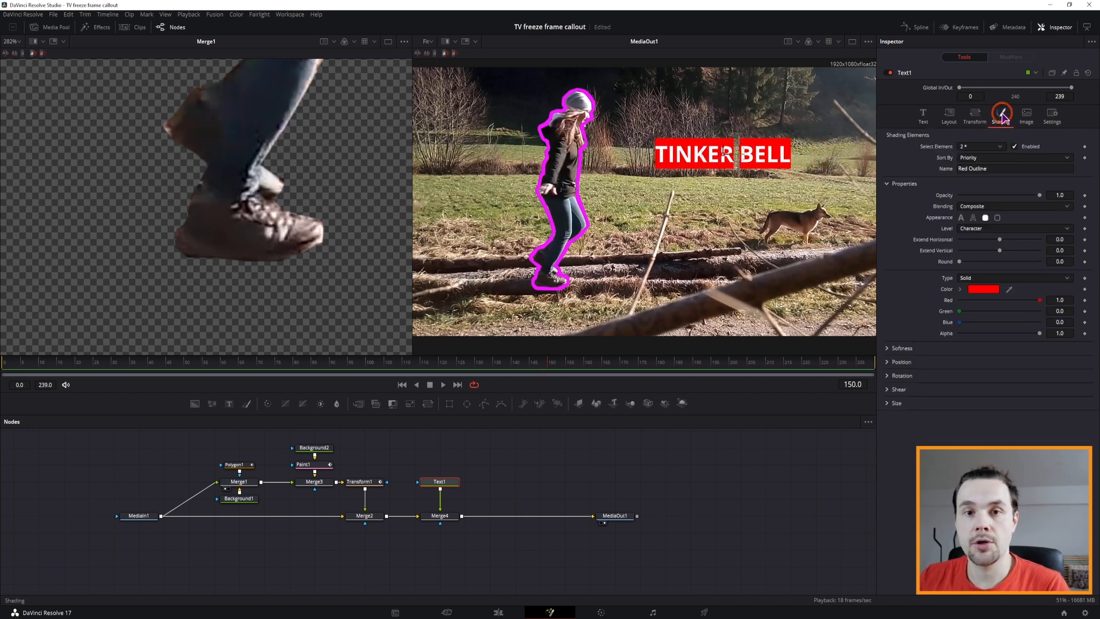
left_click(972, 229)
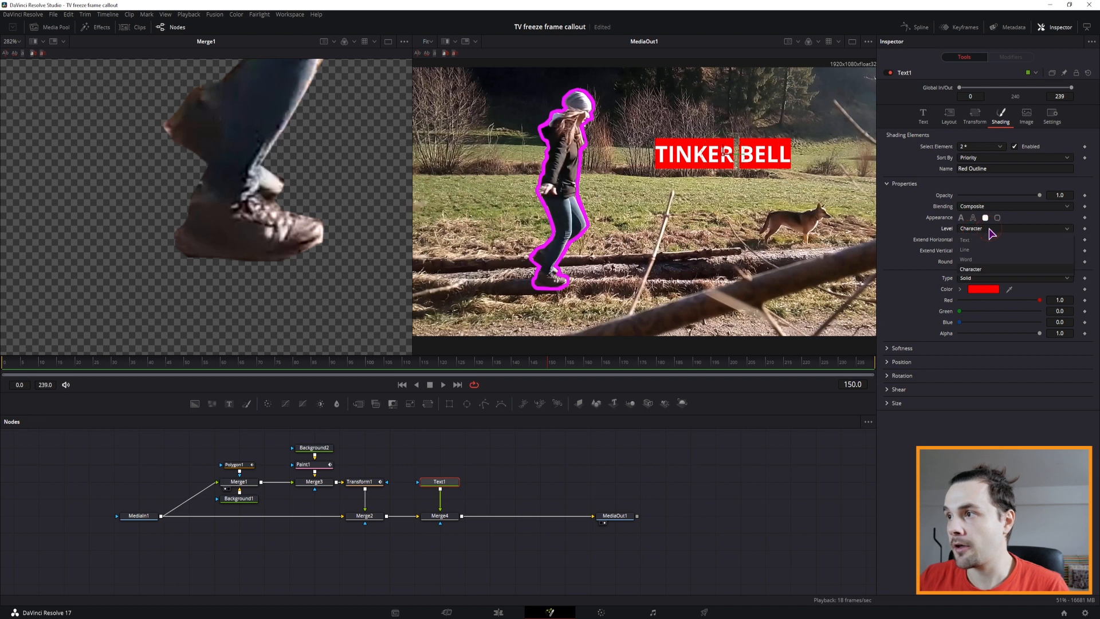
left_click(972, 239)
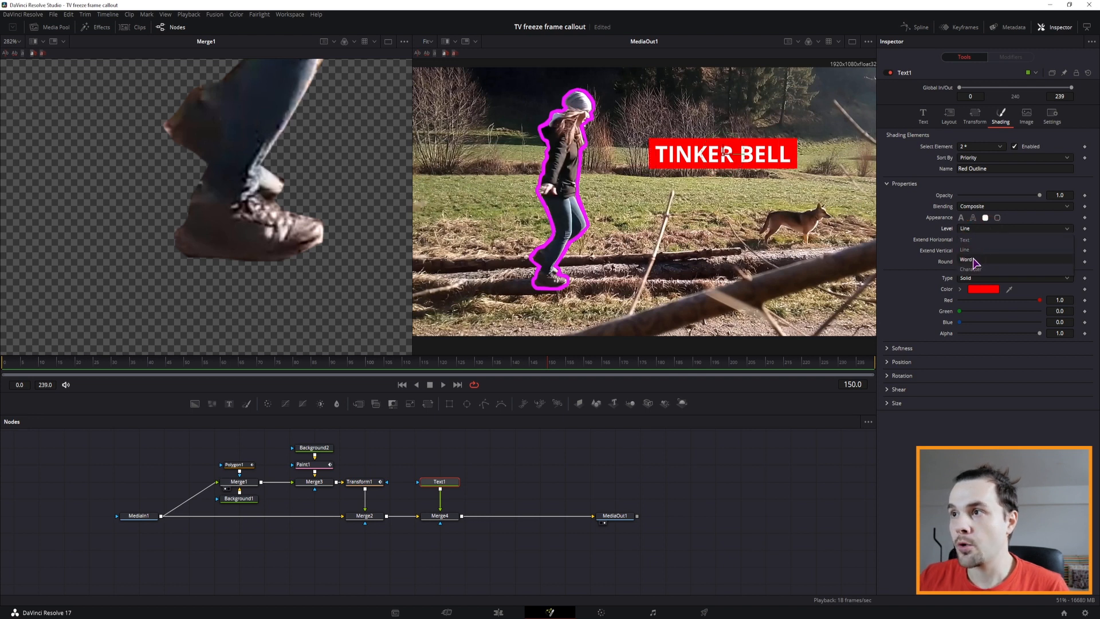
left_click(923, 115)
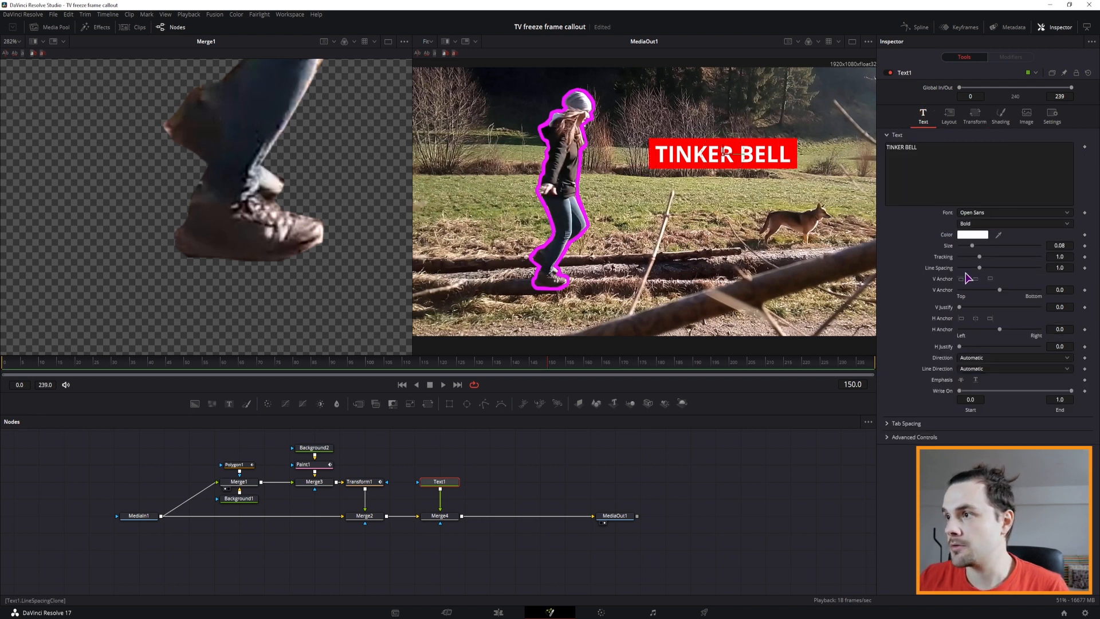
left_click_drag(979, 256, 990, 256)
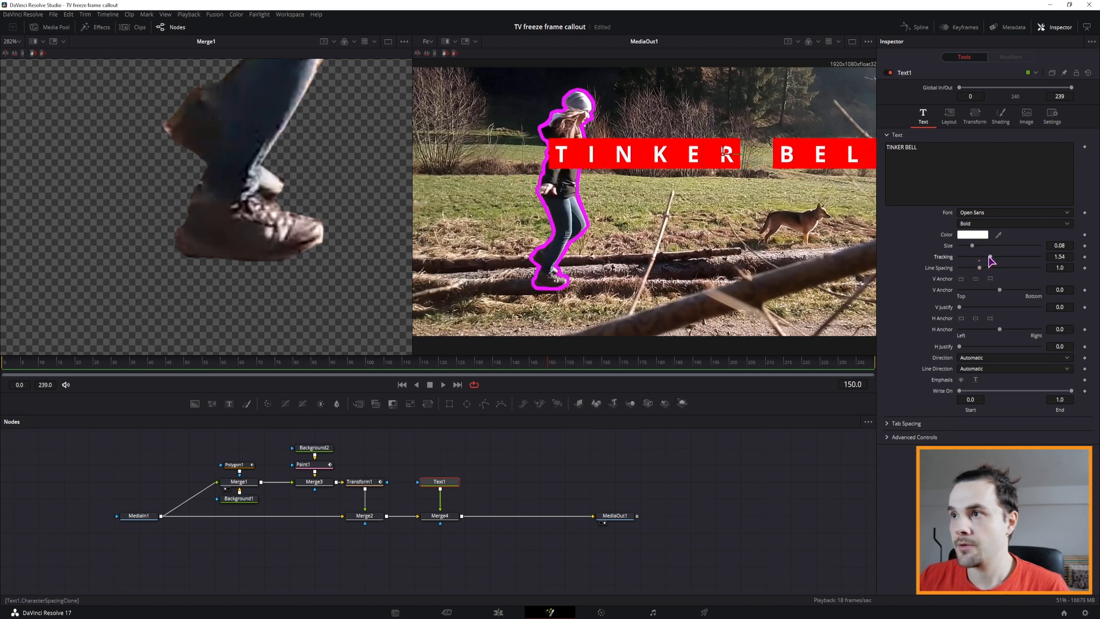
Compare the background box's Level options by switching it to Text and on to Line
left_click(1000, 115)
left_click(978, 229)
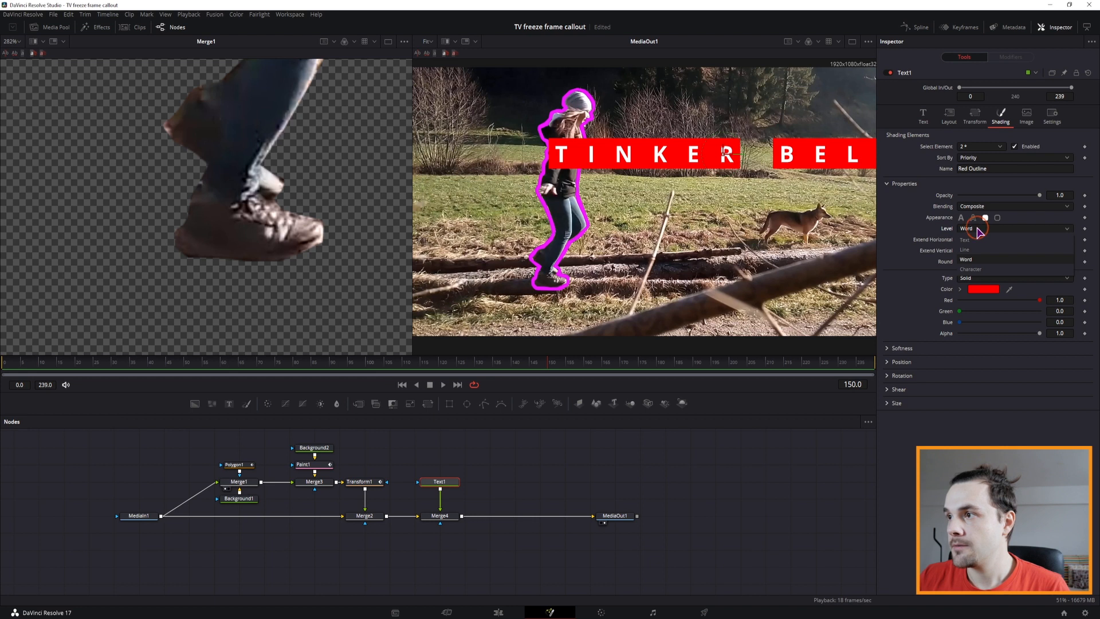
left_click(976, 243)
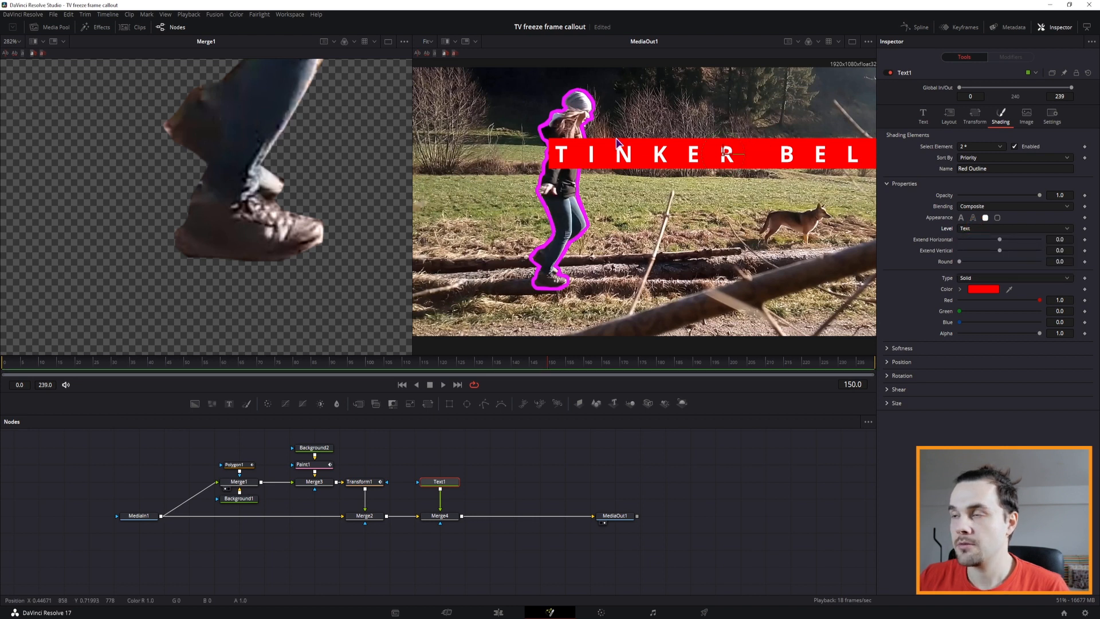
left_click(977, 229)
left_click(973, 249)
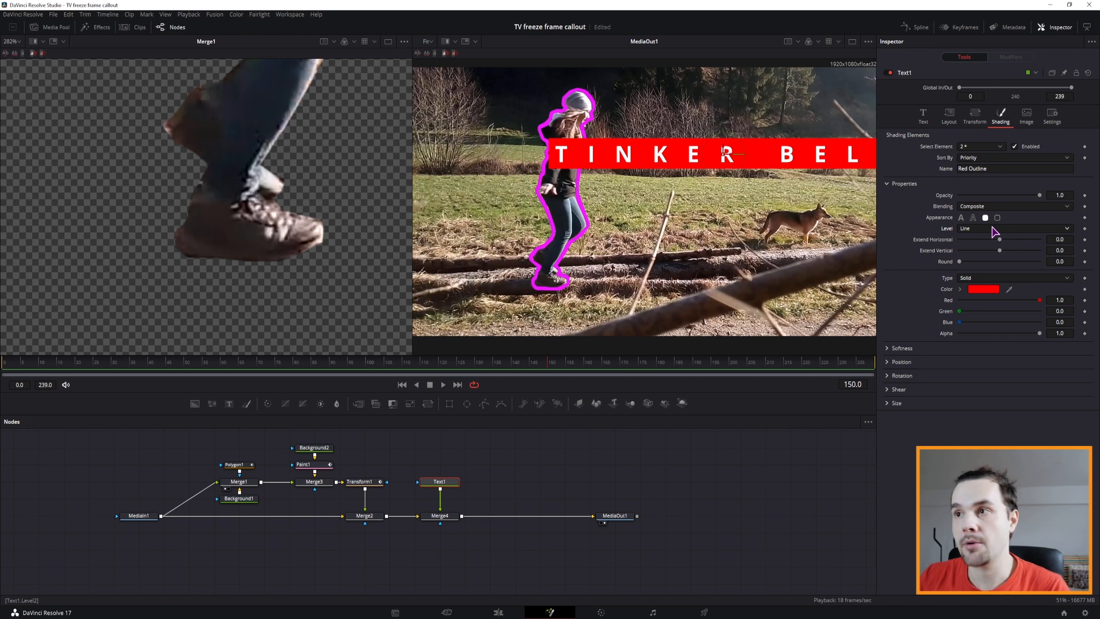
Add a blank line and the test line "sdasda" below TINKER BELL in the title text
left_click(923, 114)
left_click(975, 166)
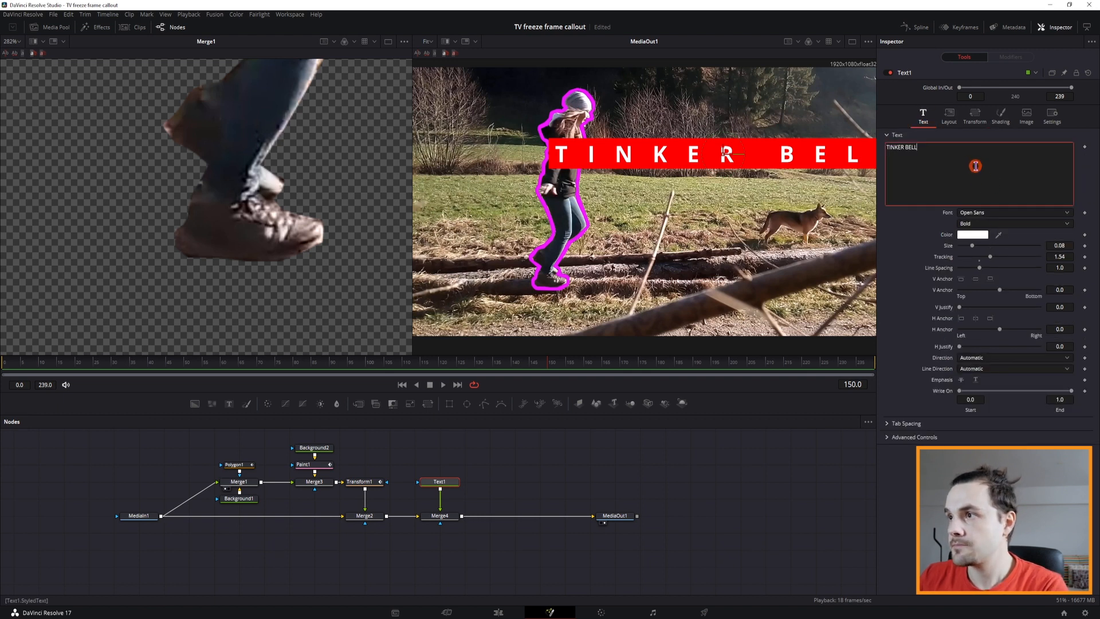
key("Return")
key("Return")
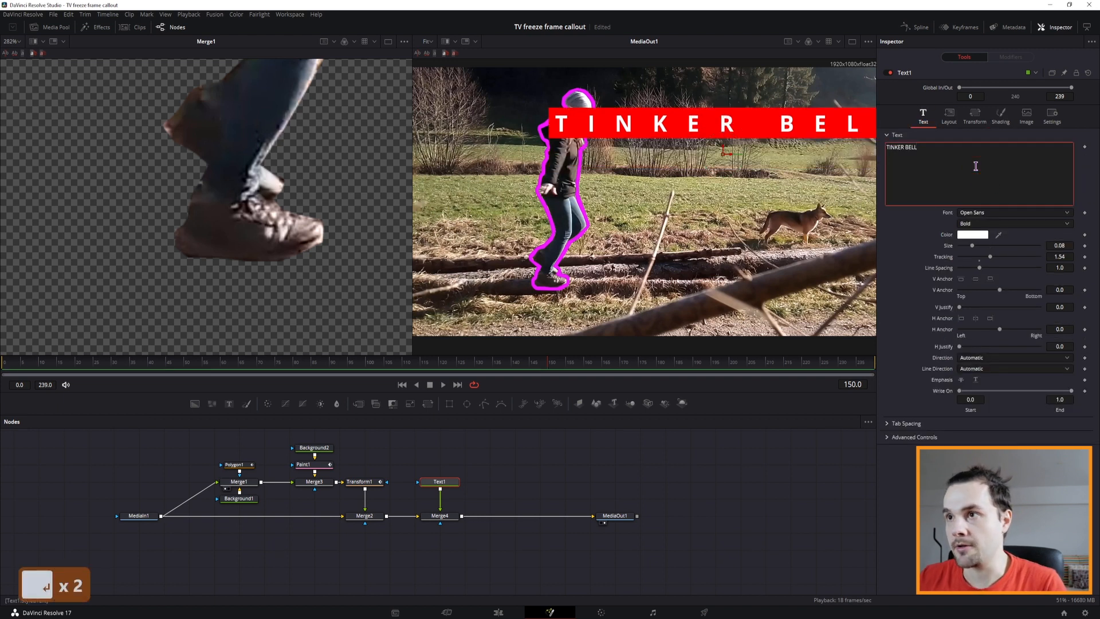
type("sdasda")
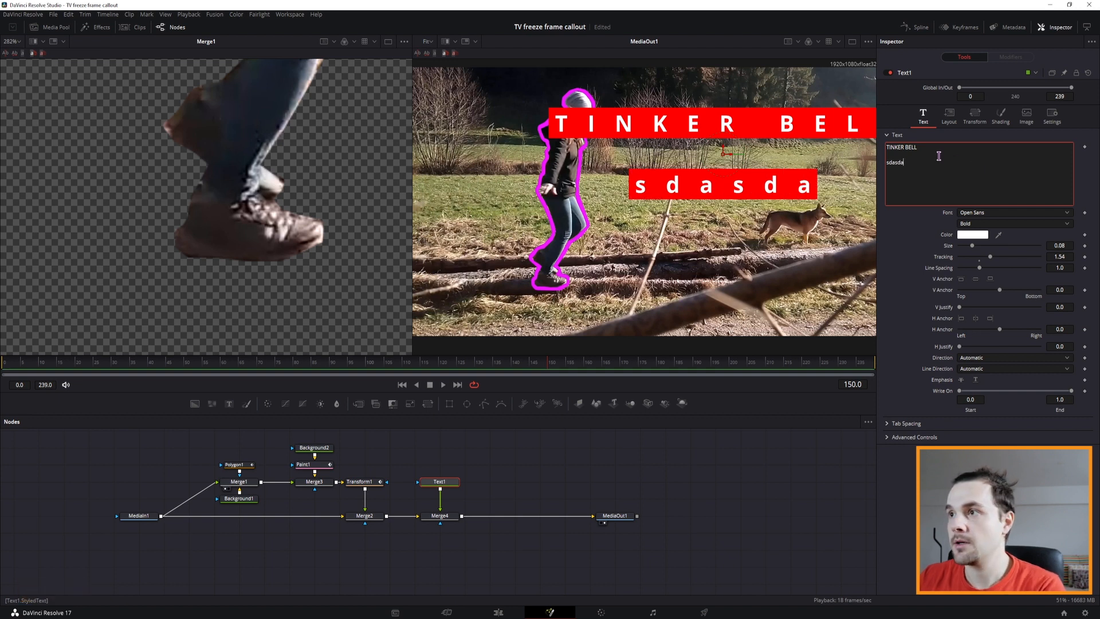
Set the Level of the title's background box to Text so it spans all lines
left_click(1000, 115)
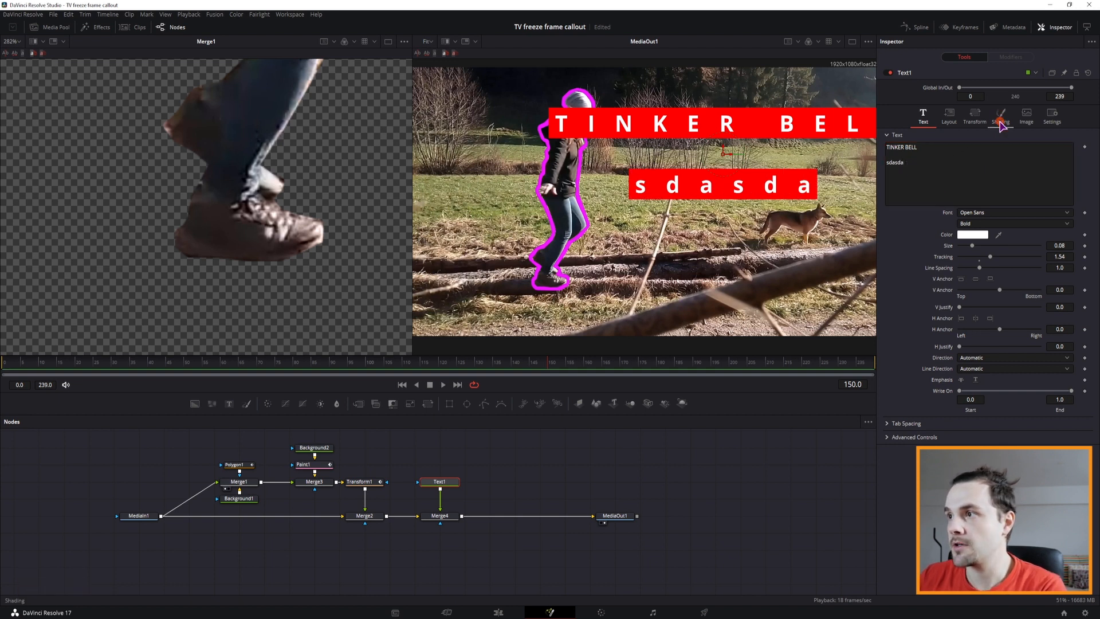
left_click(982, 228)
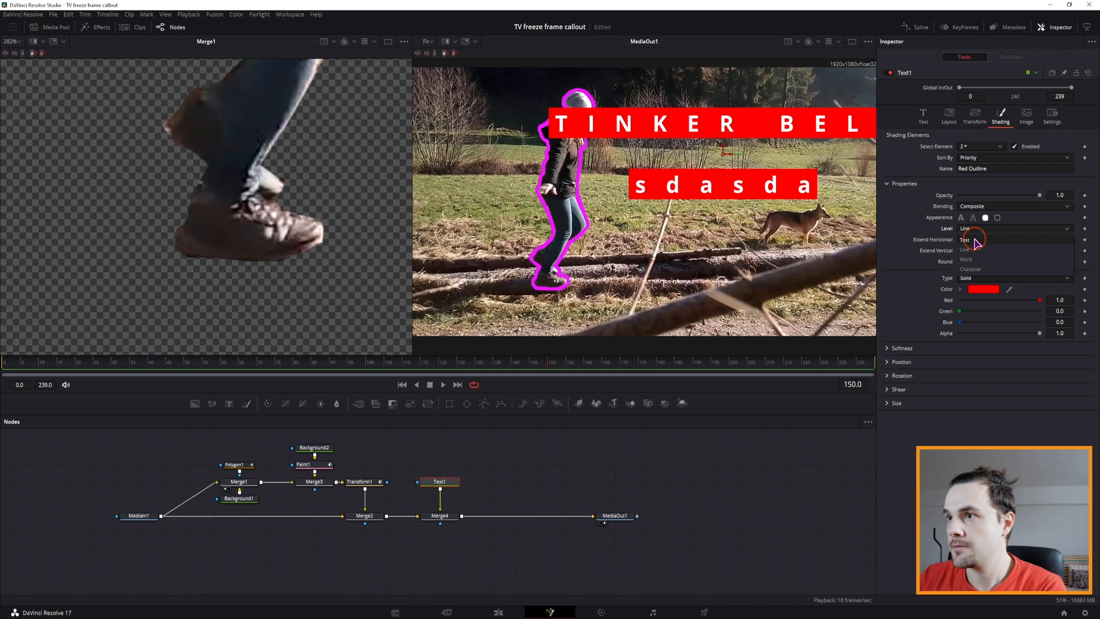
left_click(973, 240)
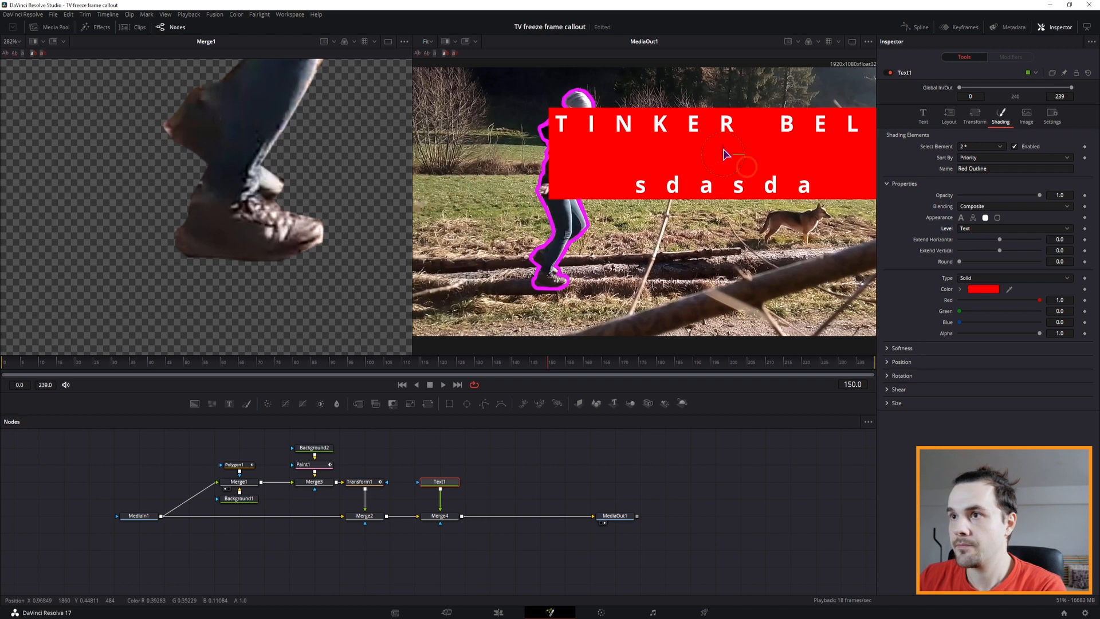
Delete the sdasda test line and the blank line from the title text and return its Tracking to 1.0
left_click(922, 115)
left_click(906, 162)
double_click(905, 163)
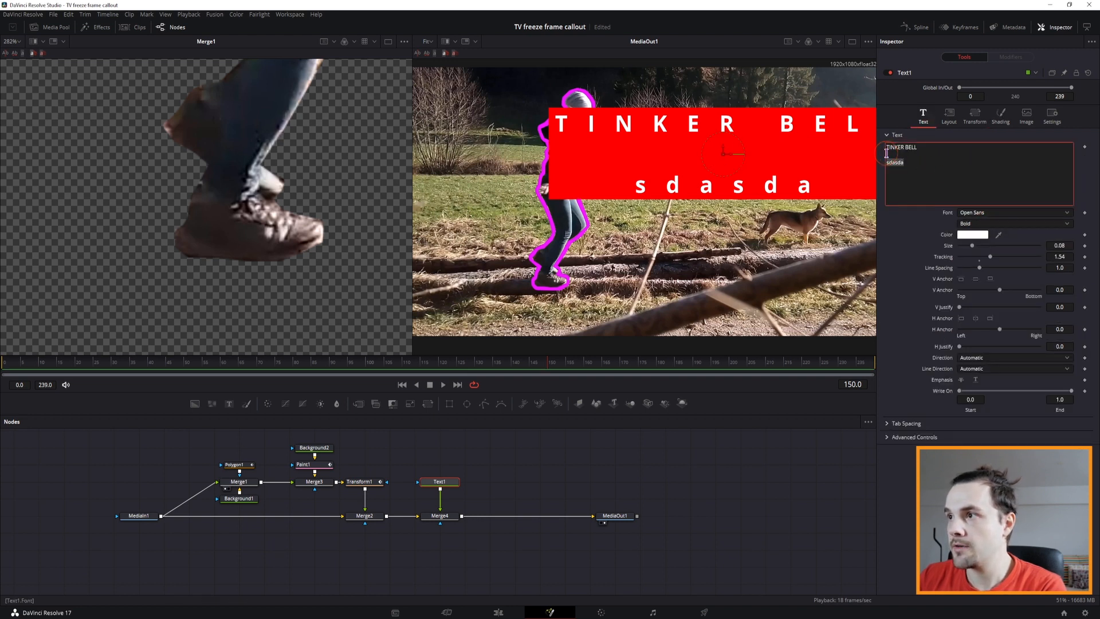
key("BackSpace")
key("BackSpace")
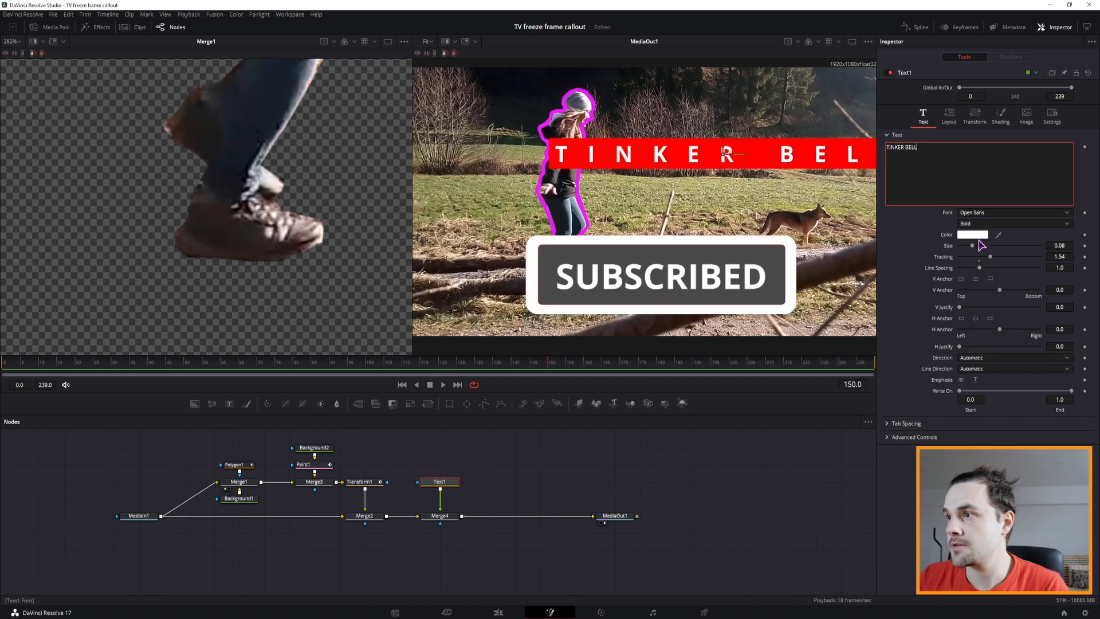
Round the title's background box to 0.299 and set its Extend Horizontal to 0.52 and Extend Vertical to -0.053
left_click(1001, 116)
left_click_drag(959, 262, 983, 264)
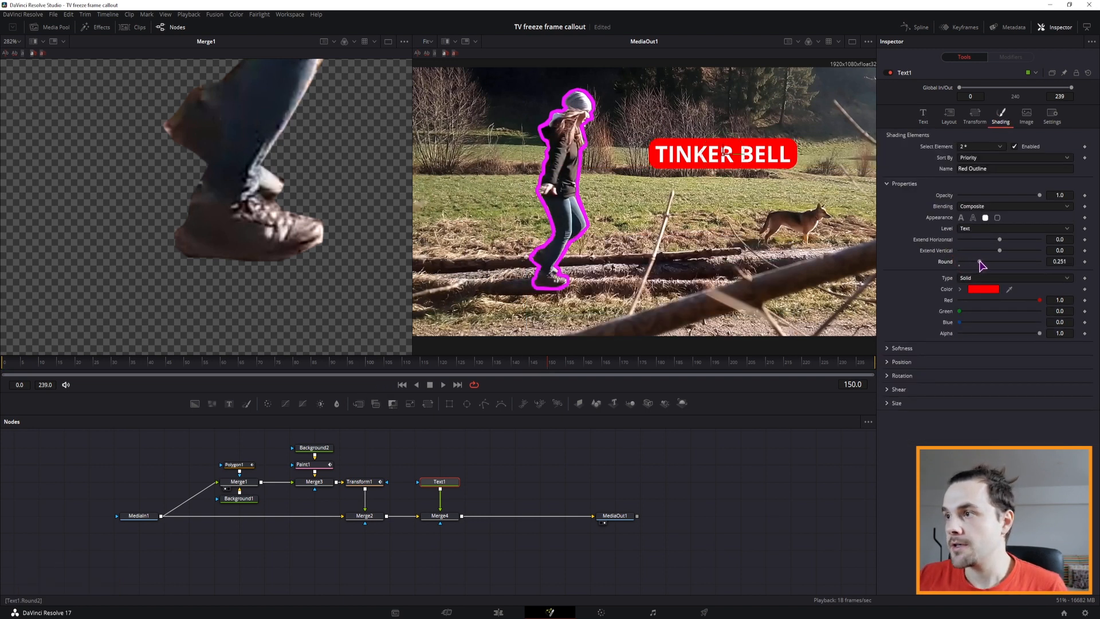
mouse_move(999, 240)
left_mouse_down()
mouse_move(1014, 243)
mouse_move(997, 252)
left_mouse_up()
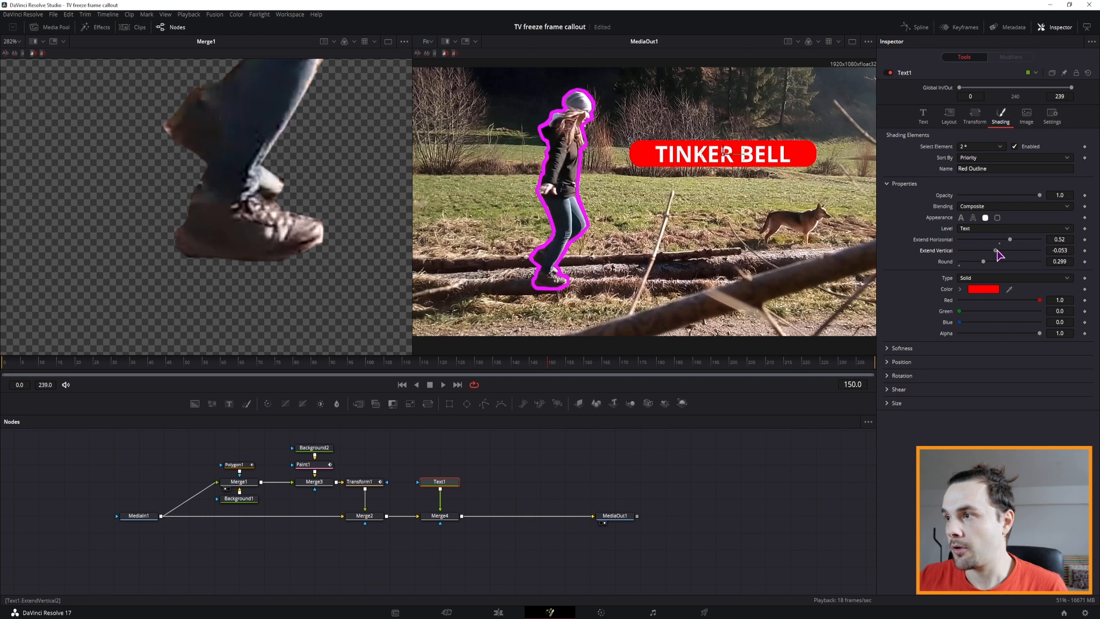
Recolor the background box magenta (#f01aff) by sampling the color from the woman's outline
left_click(981, 290)
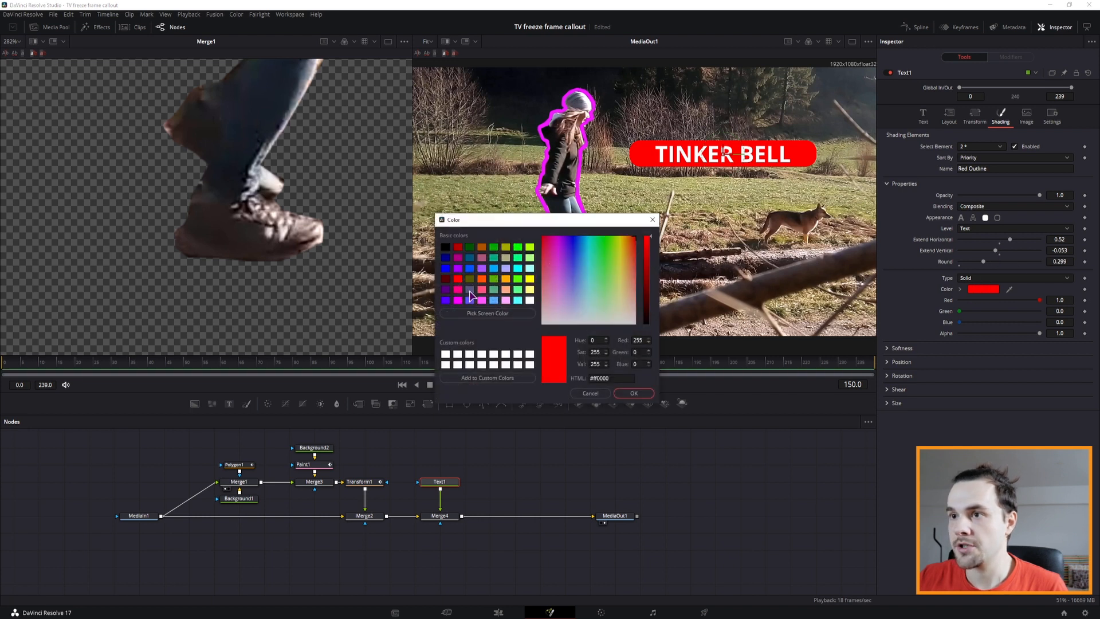
left_click(496, 312)
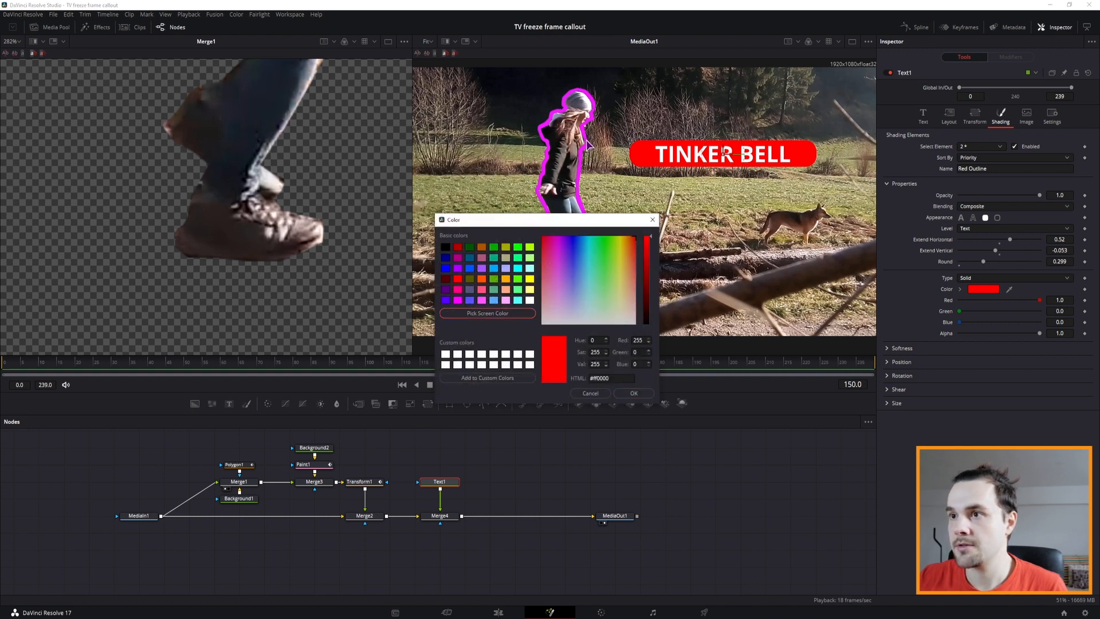
left_click(581, 166)
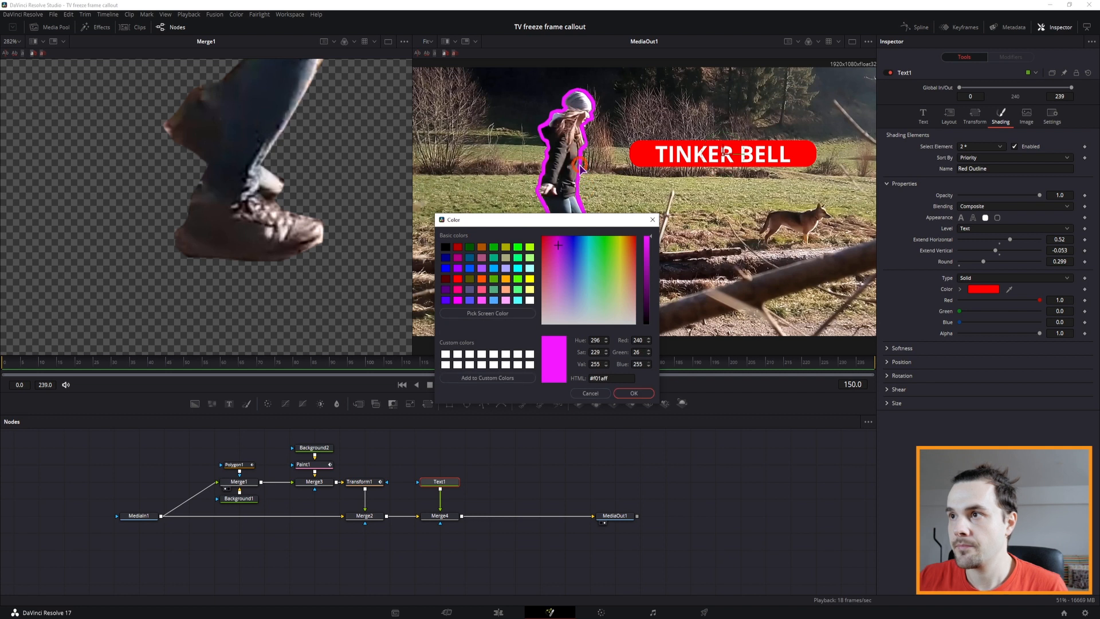
left_click(632, 394)
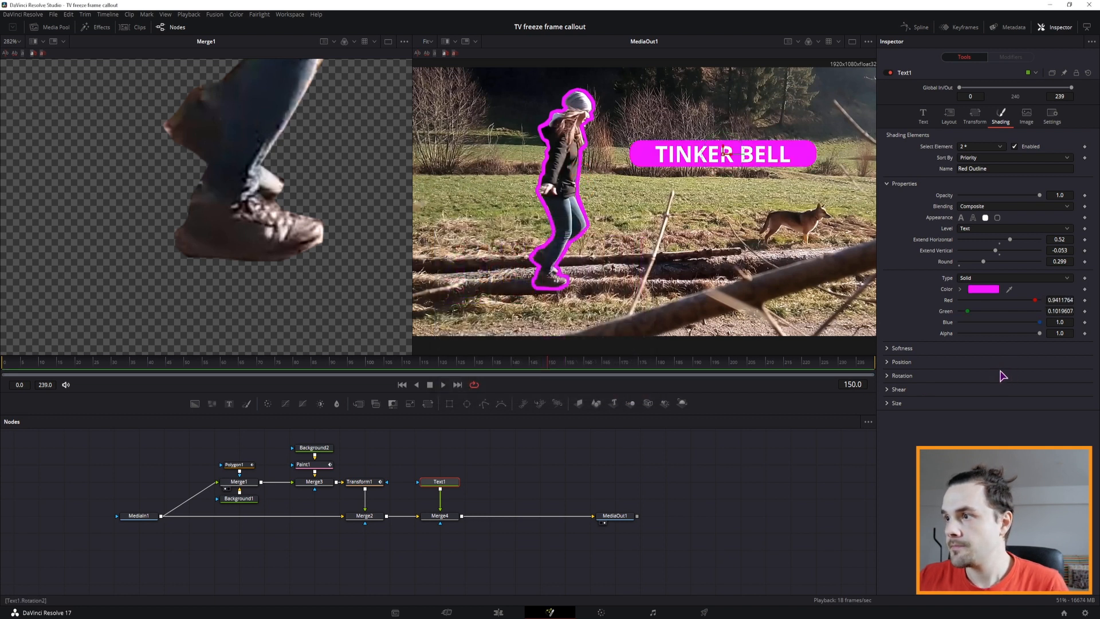
Soften the background box's horizontal edges by raising its Softness X to about 8.34
left_click(1051, 114)
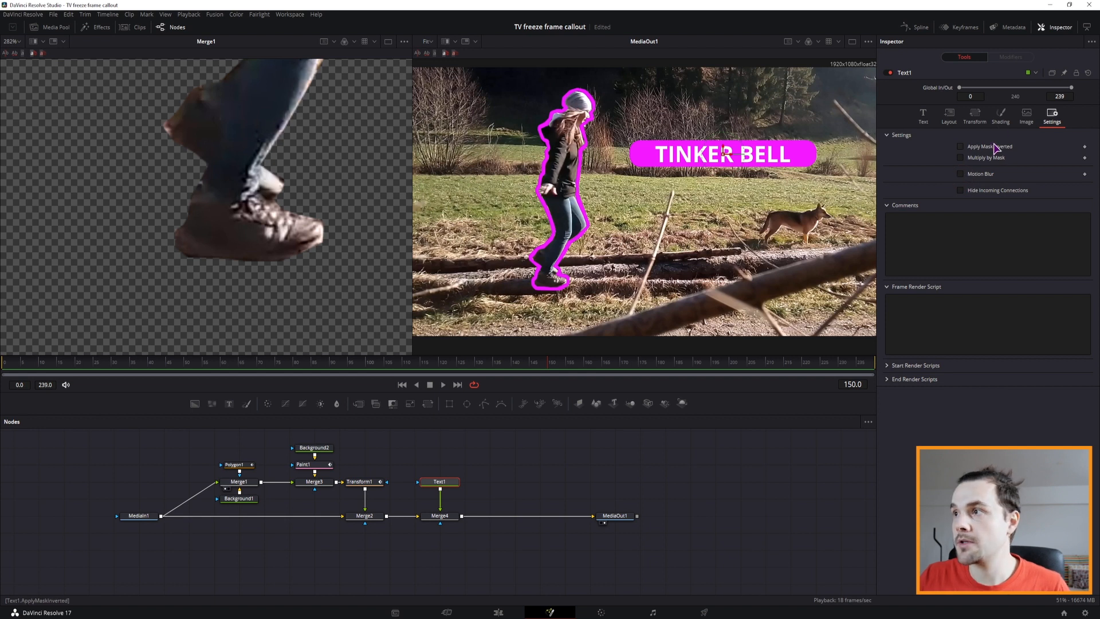
left_click(1000, 115)
left_click(889, 349)
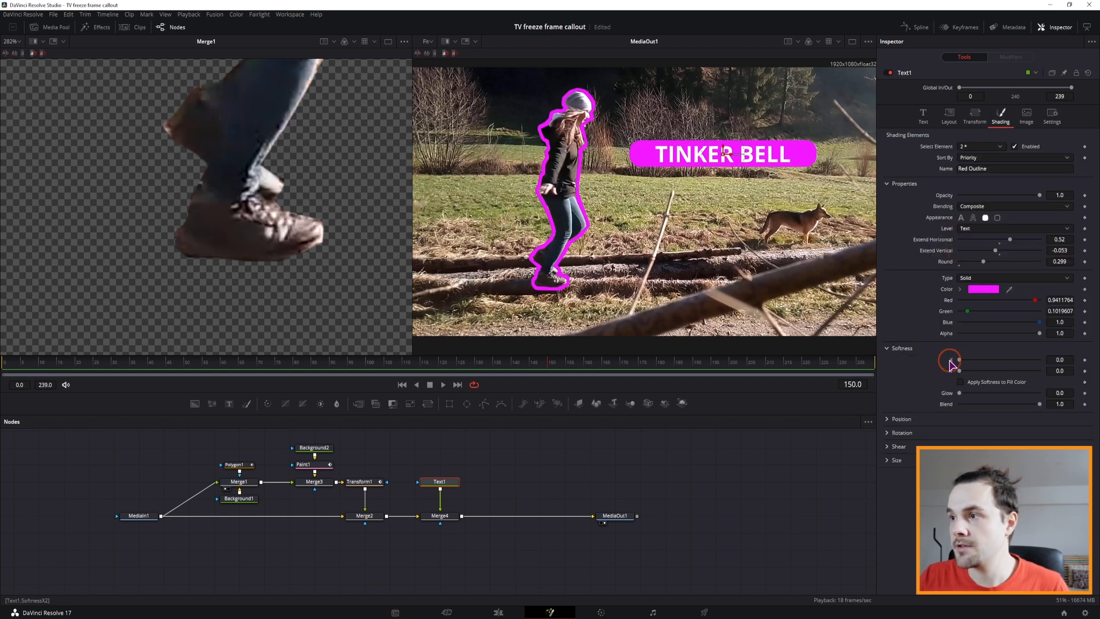
left_click_drag(958, 359, 972, 362)
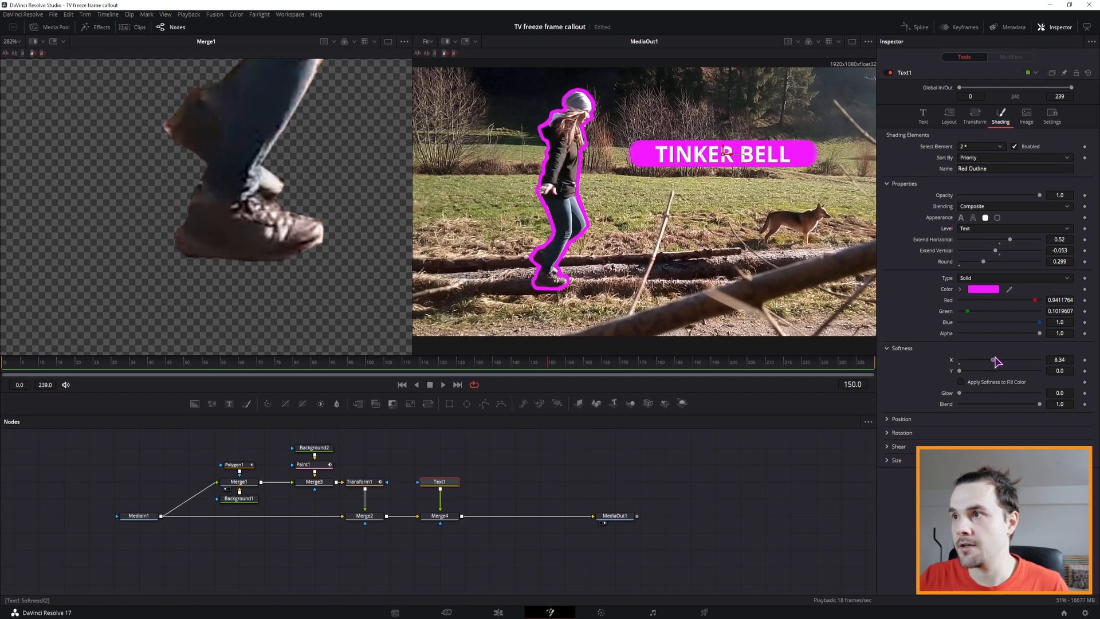
left_click(785, 478)
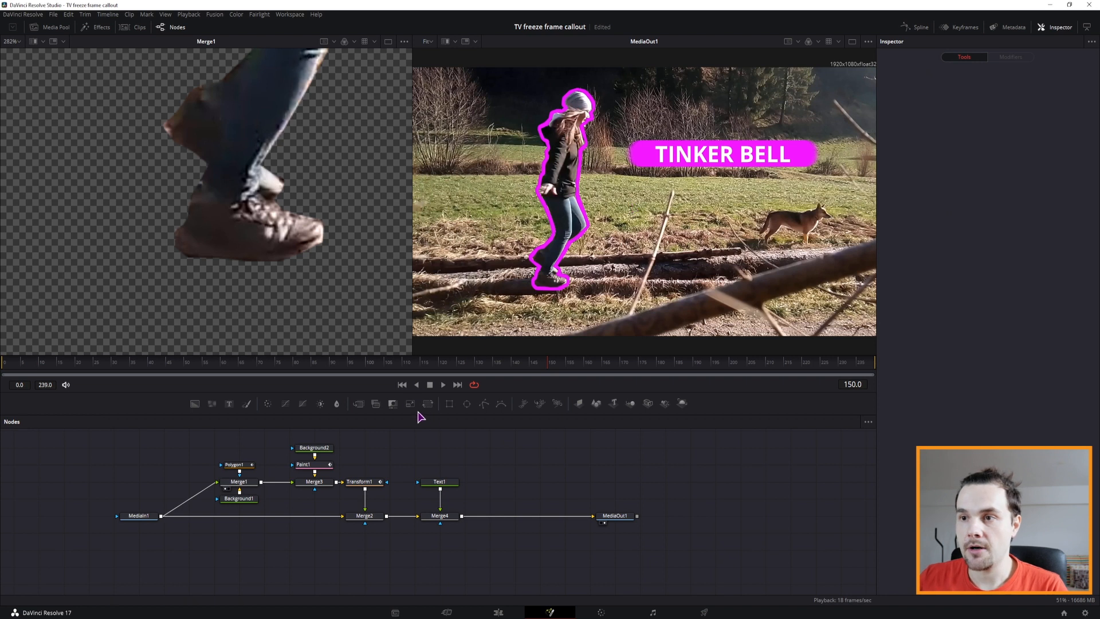
Insert a Transform node between Text1 and Merge4, set its Pivot to 0.476, 0.654 and its Size to 0.52
left_click_drag(428, 406, 441, 503)
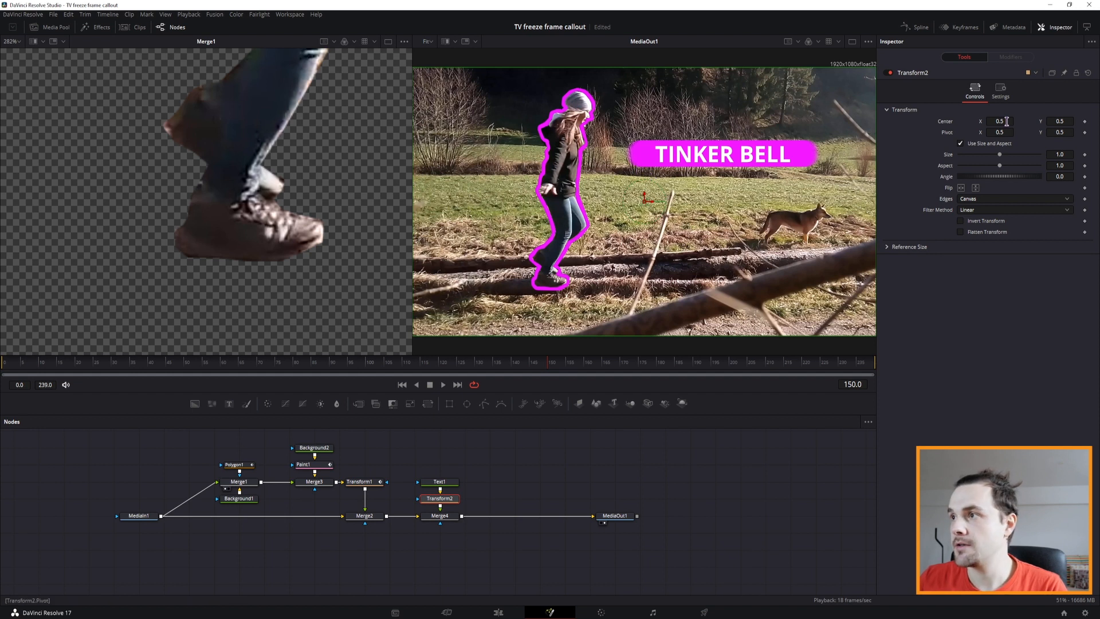
left_click_drag(1001, 131, 1079, 133)
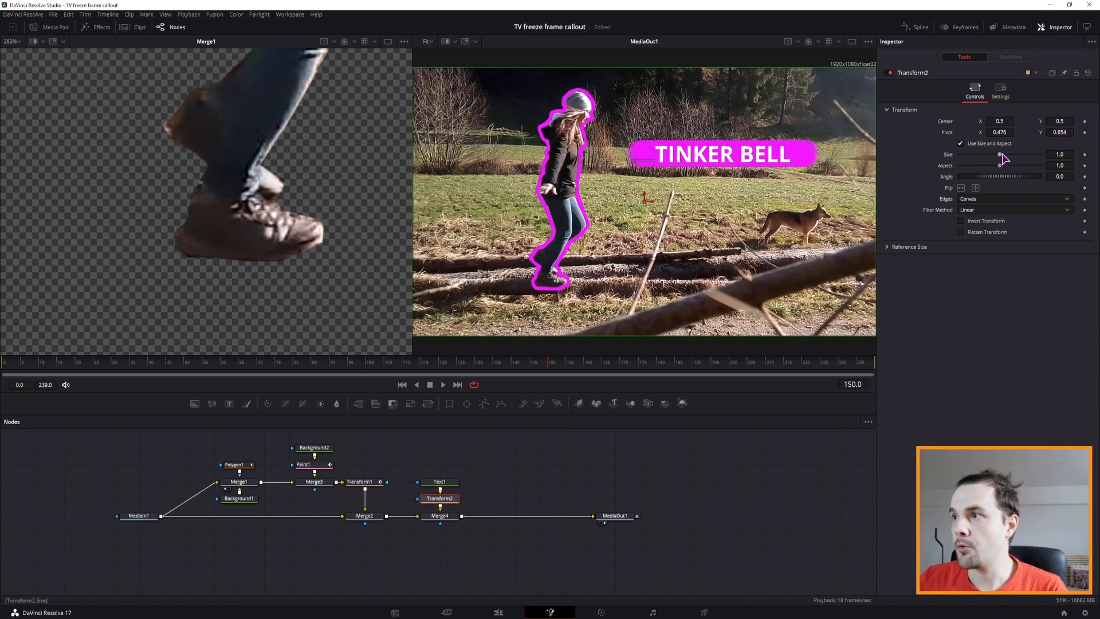
mouse_move(1001, 159)
left_mouse_down()
mouse_move(970, 158)
mouse_move(980, 158)
left_mouse_up()
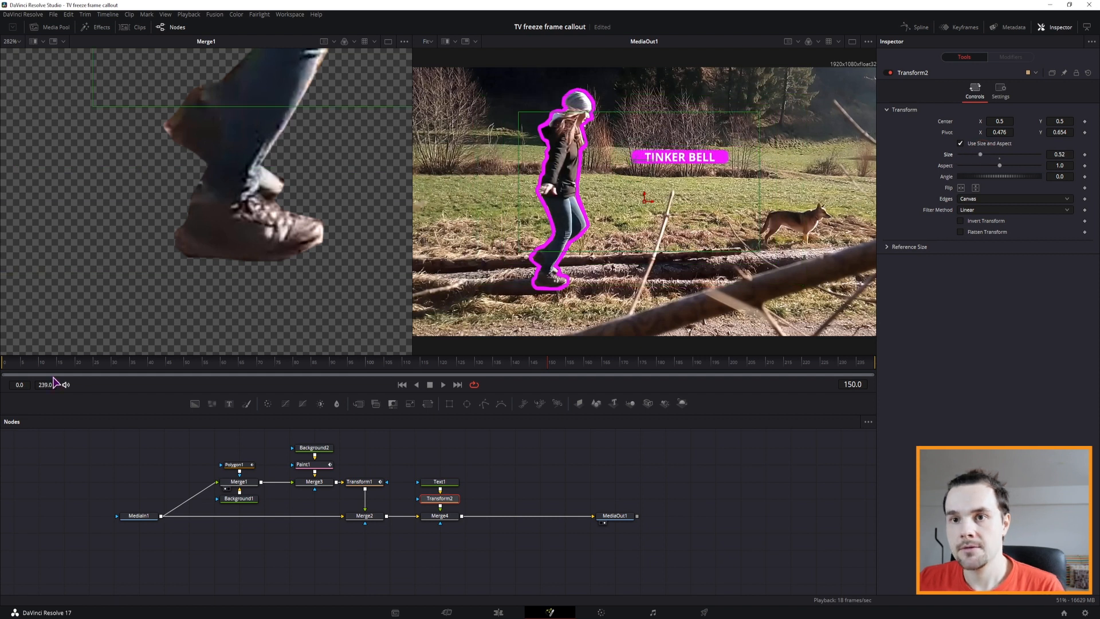
At frame 25, move the title down to the woman's feet and shrink the transform's Size to 0.02
mouse_move(90, 367)
left_mouse_down()
mouse_move(60, 367)
mouse_move(99, 364)
mouse_move(78, 365)
mouse_move(90, 364)
left_mouse_up()
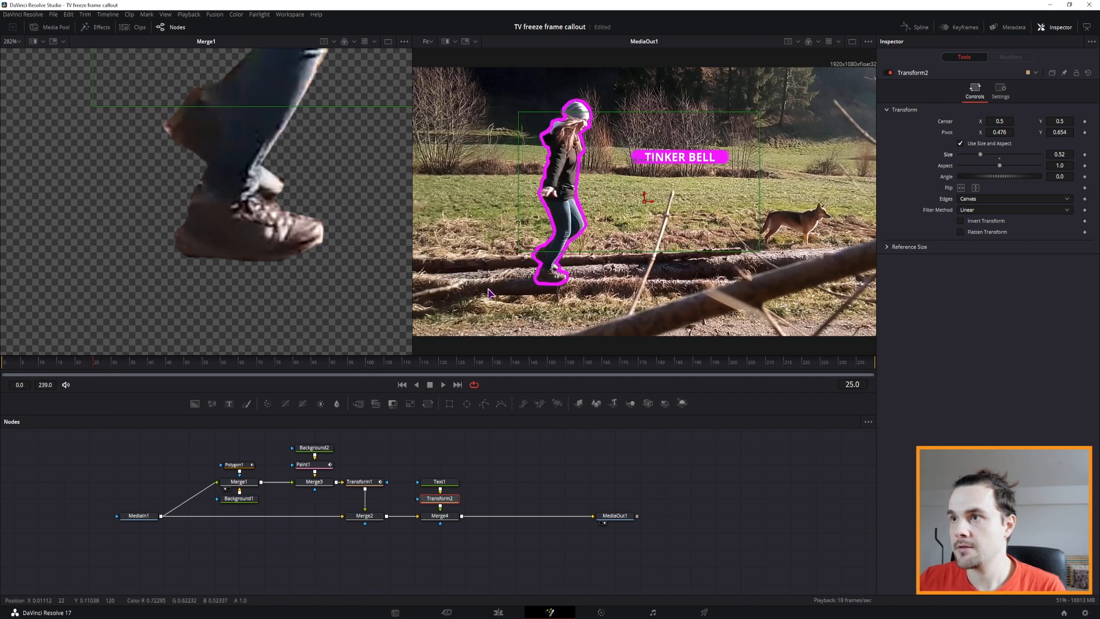
left_click_drag(646, 206, 579, 310)
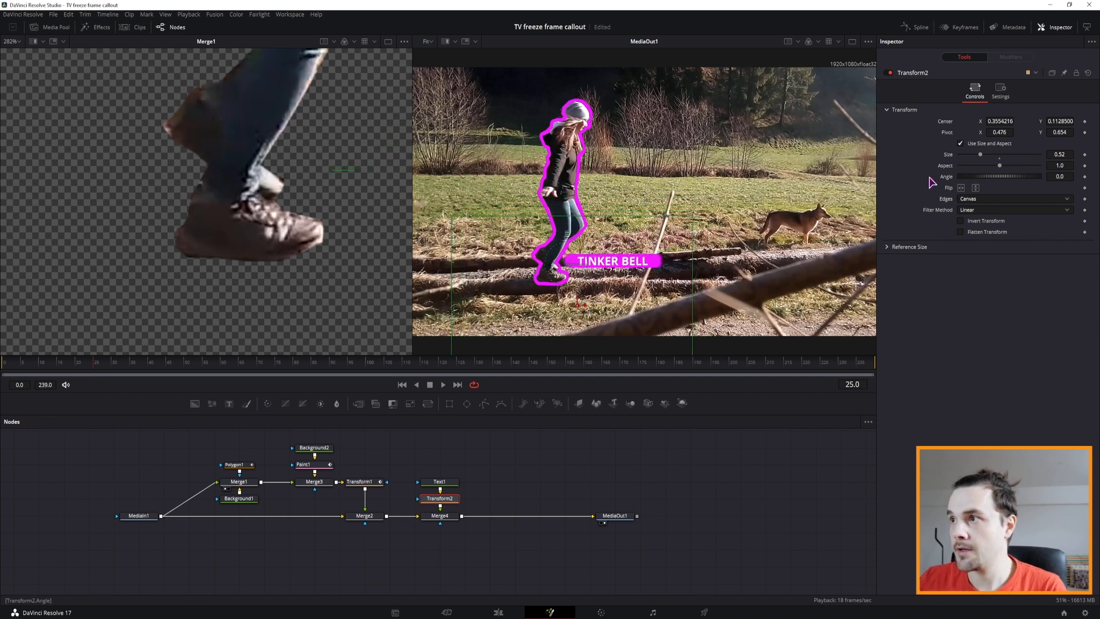
left_click_drag(981, 155, 958, 155)
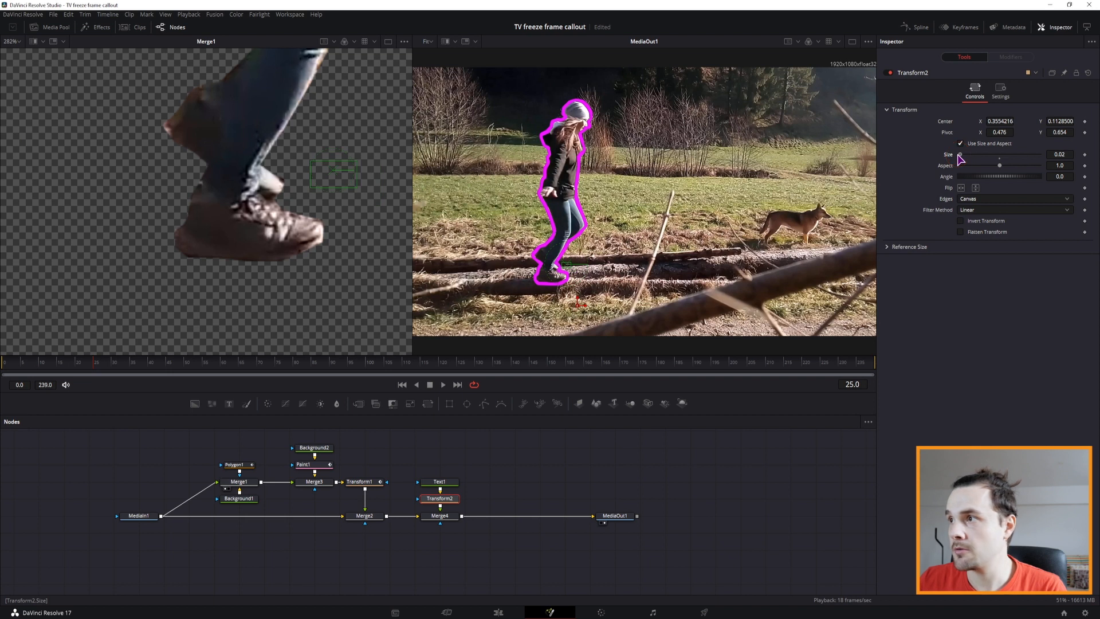
Keyframe the title transform's Size and Center at frame 25 and set its Angle to 34.5
left_click(1084, 154)
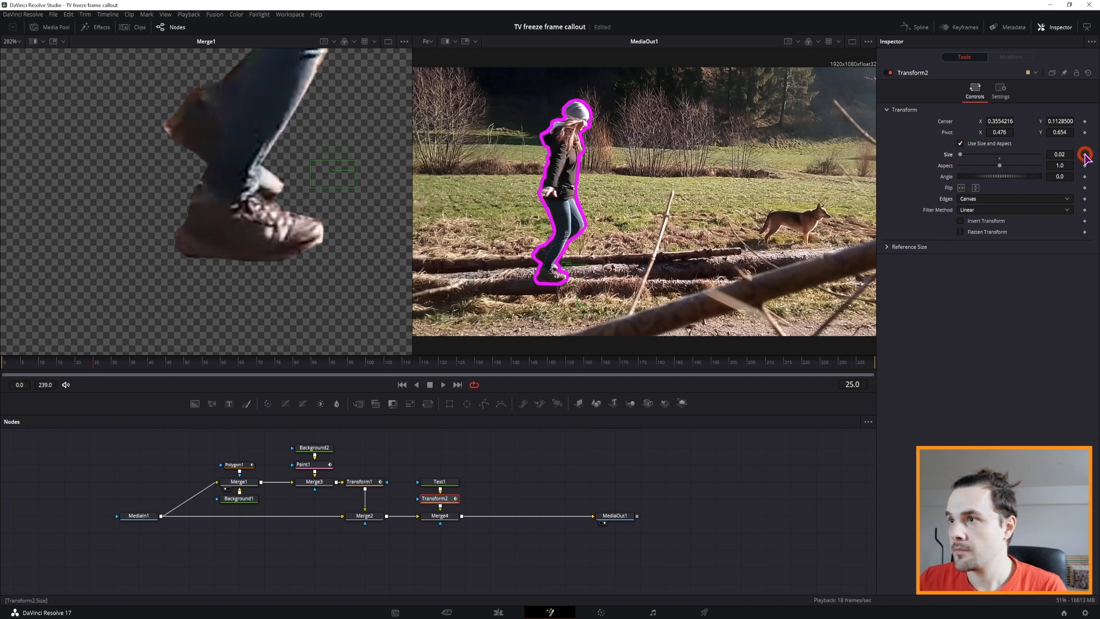
left_click_drag(995, 176, 1003, 181)
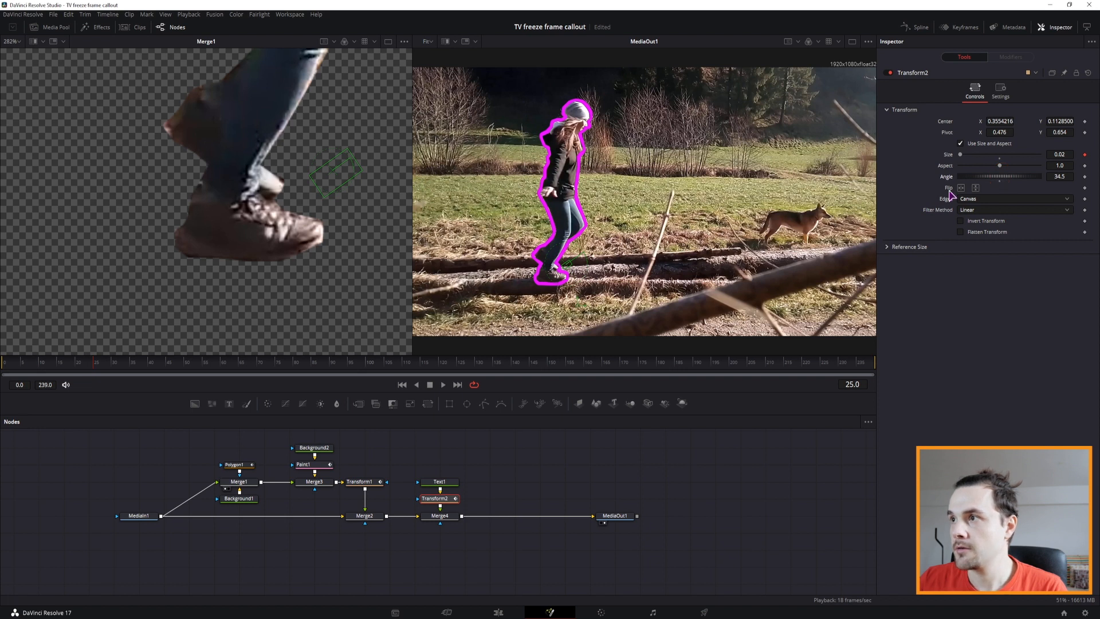
left_click(1084, 121)
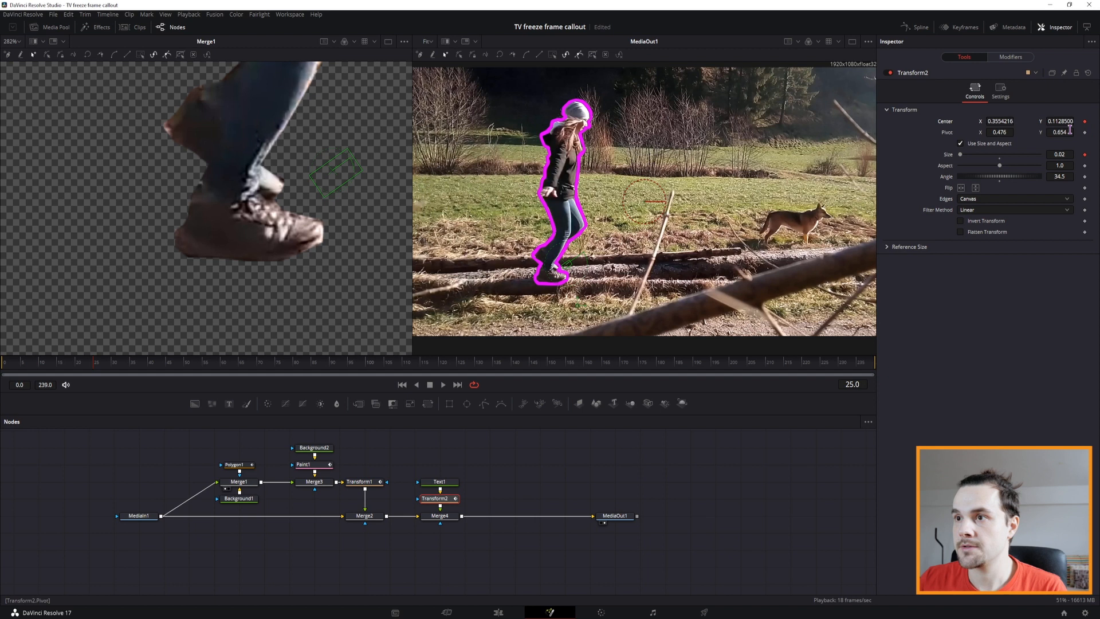
Keyframe the title moving out beside the woman, growing to Size 1.34 at frame 31 and settling at 1.0 at frame 33
left_click(129, 368)
mouse_move(129, 367)
left_mouse_down()
mouse_move(138, 371)
mouse_move(113, 372)
left_mouse_up()
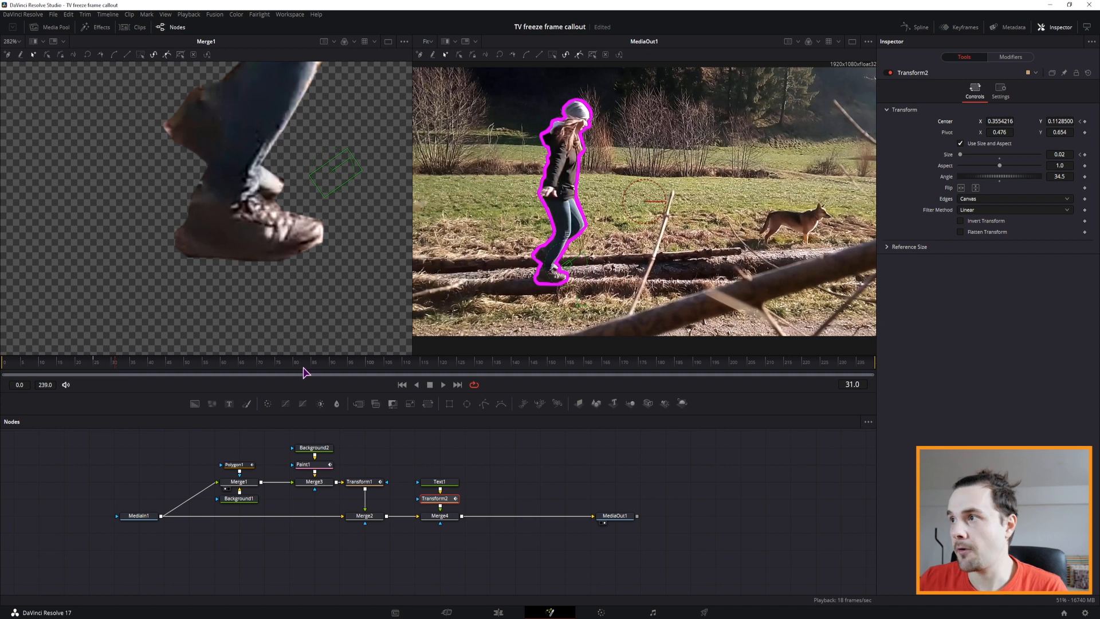
left_click_drag(960, 155, 979, 153)
left_click_drag(83, 373, 116, 373)
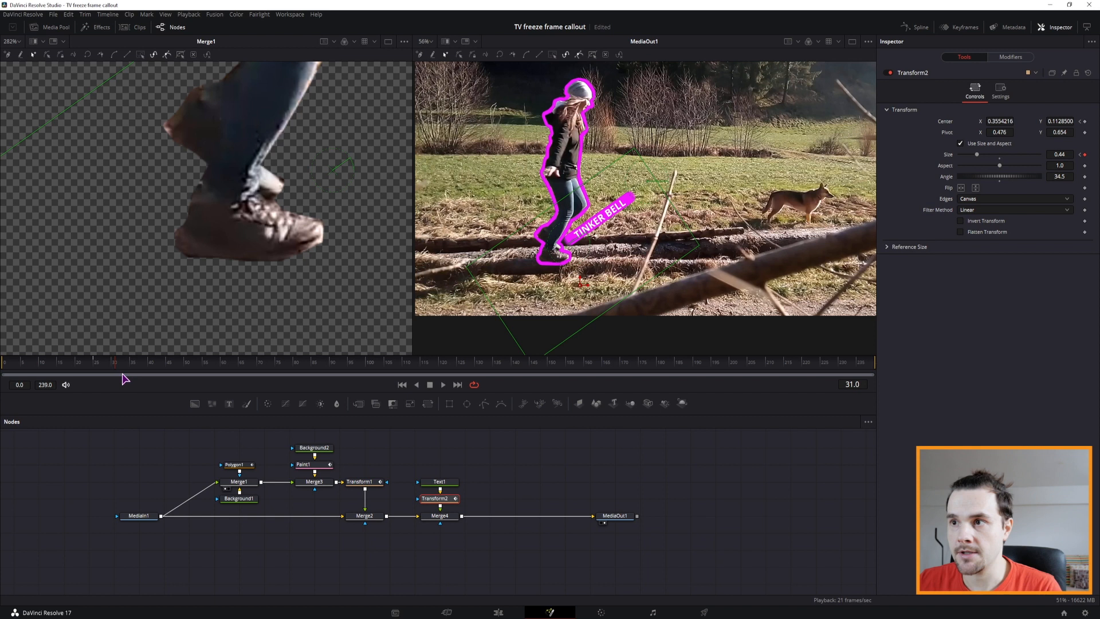
left_click_drag(581, 290, 682, 222)
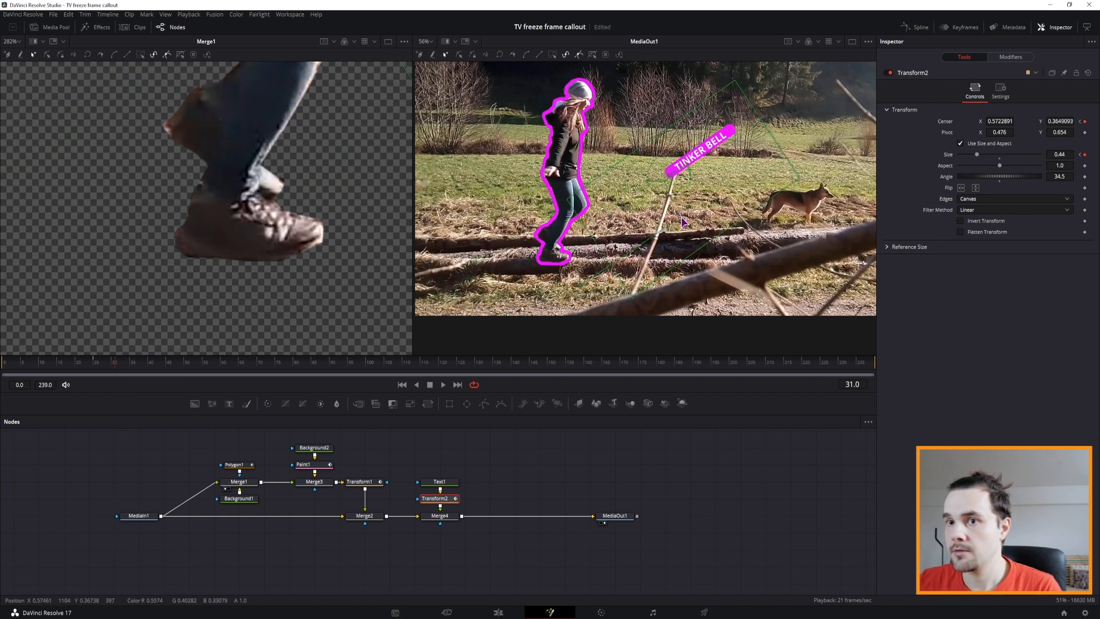
left_click_drag(979, 158, 999, 155)
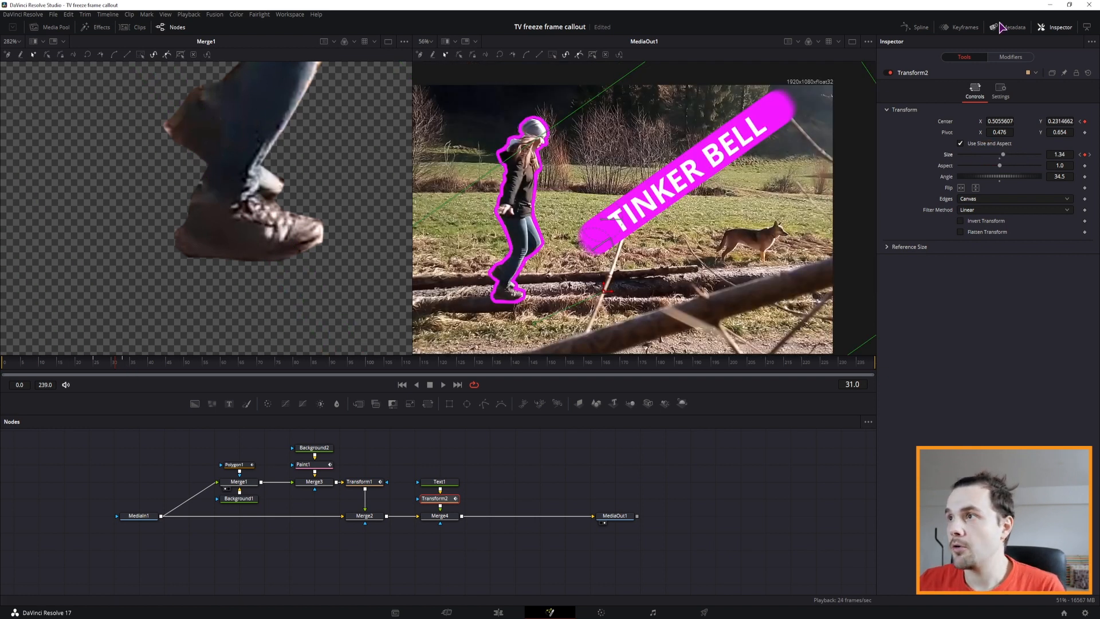
Smooth all keyframes of the title transform's Size curve in the Spline editor and play back the pop-up animation
left_click(916, 27)
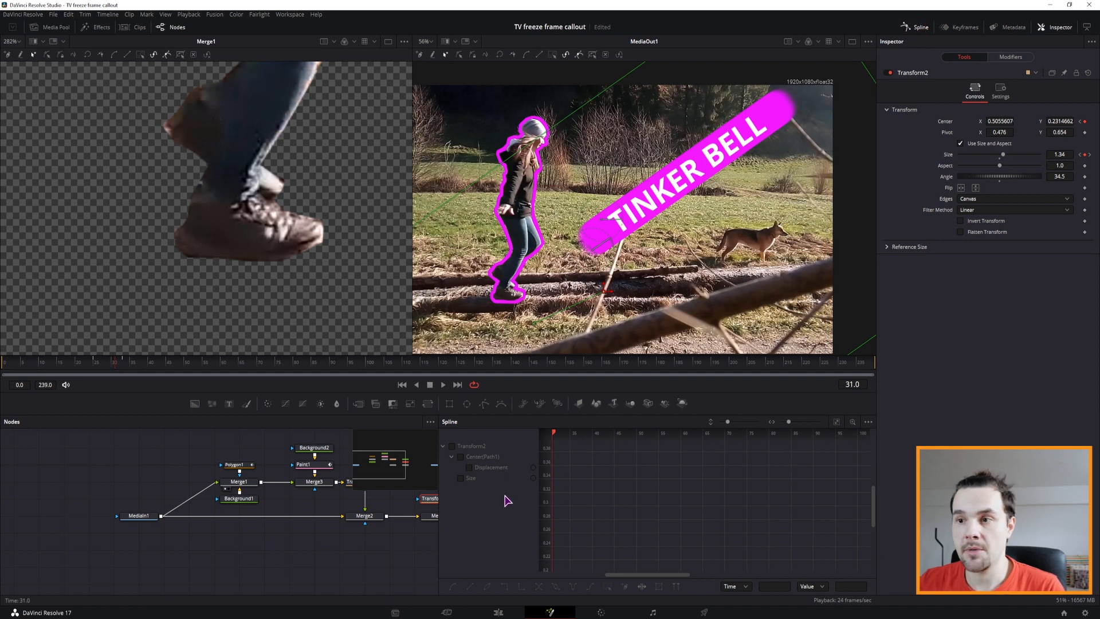
left_click(460, 477)
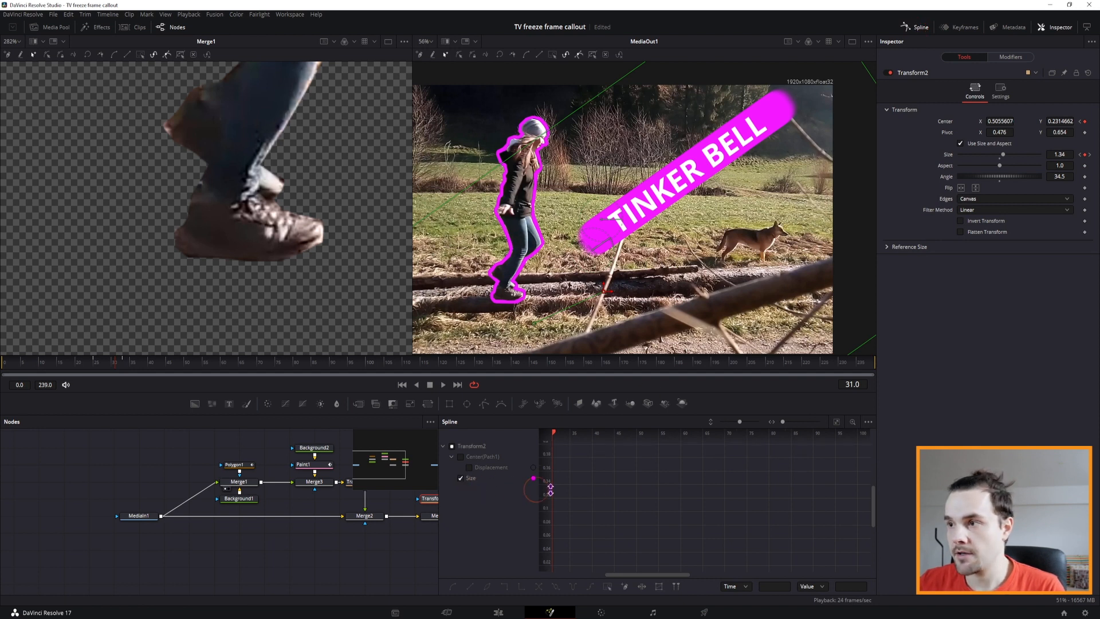
left_click(837, 421)
left_click_drag(859, 449, 562, 575)
key("s")
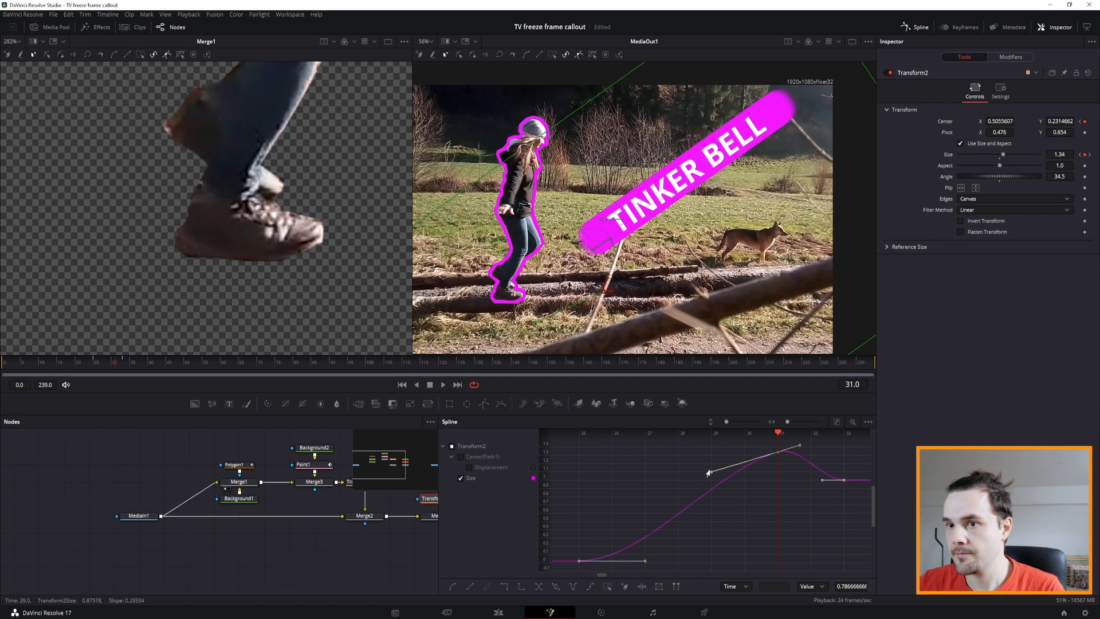
left_click(78, 362)
key("space")
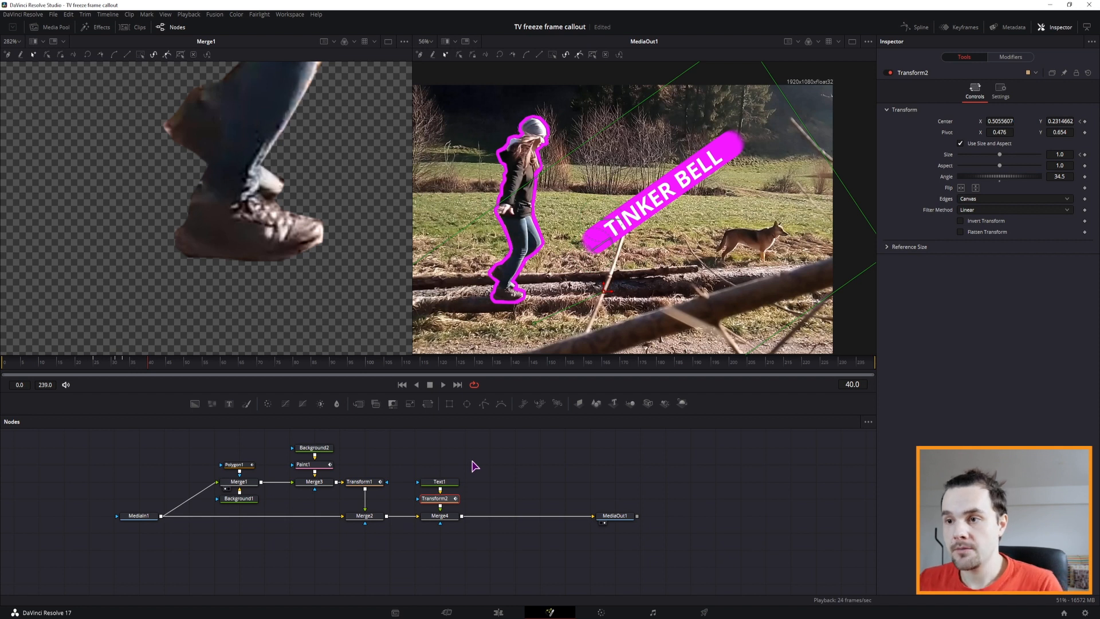
Keyframe the Text1 title's Y Rotation from 0 at frame 35 to 180 at frame 41
left_click(439, 481)
left_click(85, 370)
left_click_drag(85, 369, 127, 370)
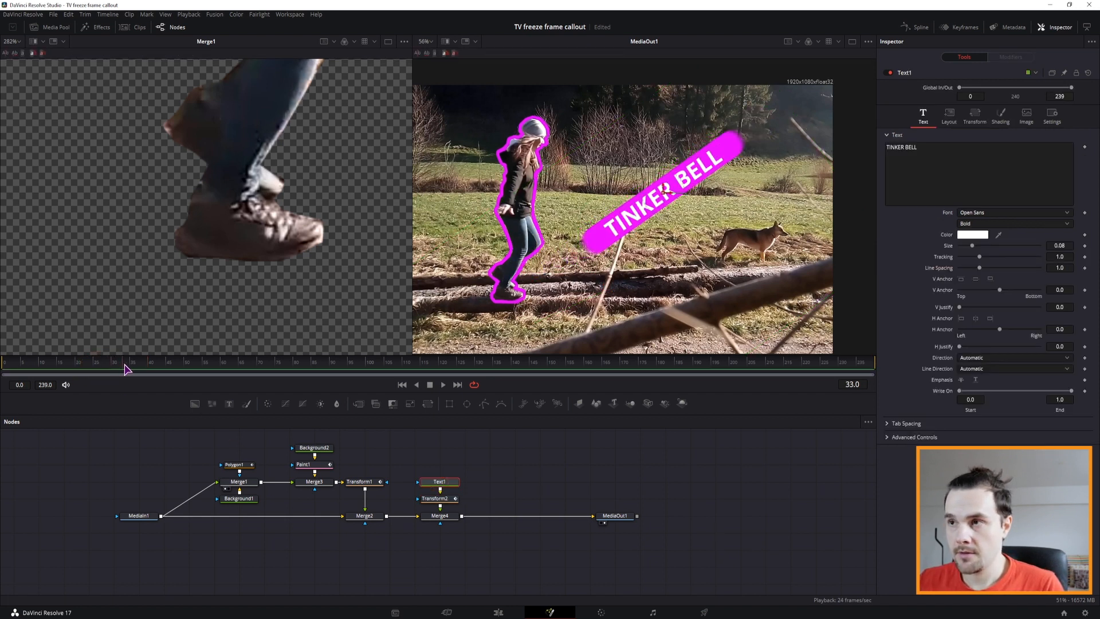
left_click(133, 367)
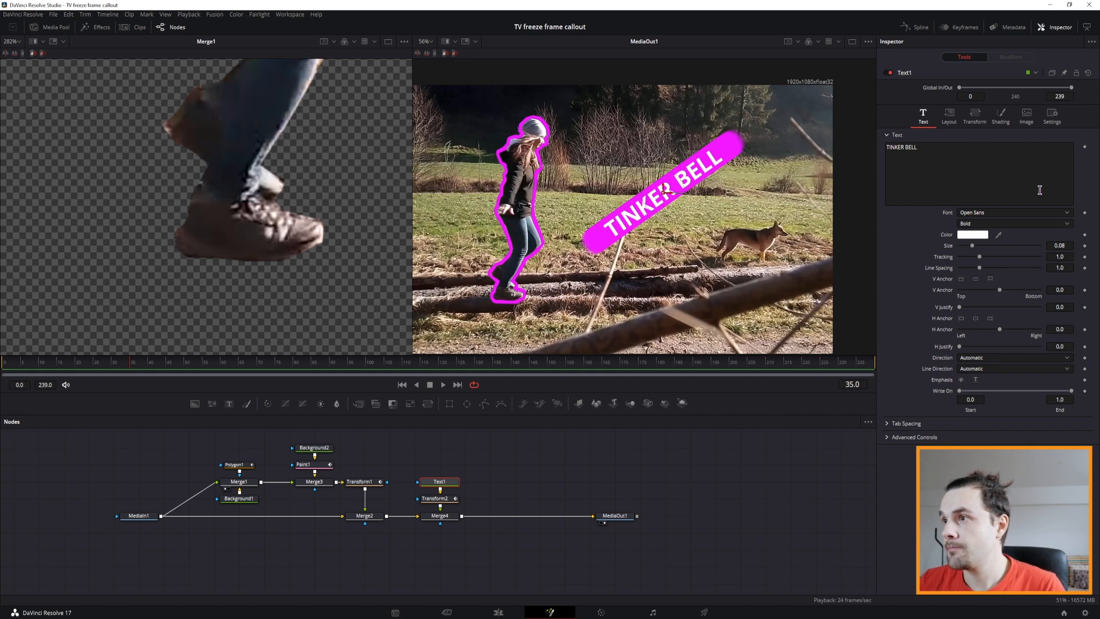
left_click(948, 117)
left_click_drag(983, 240, 947, 239)
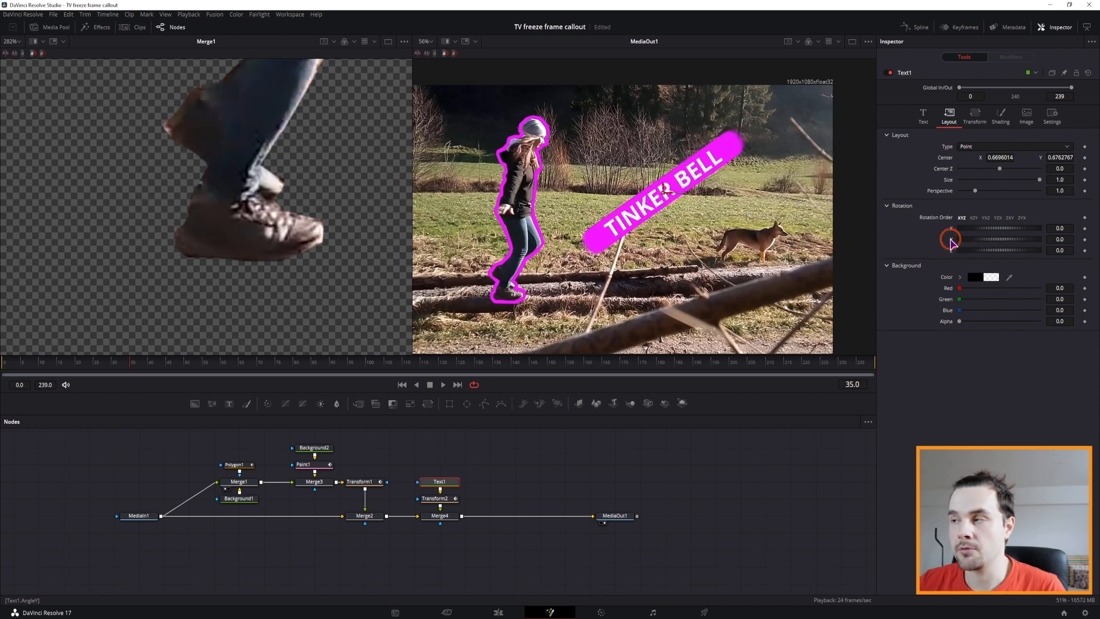
left_click(1085, 239)
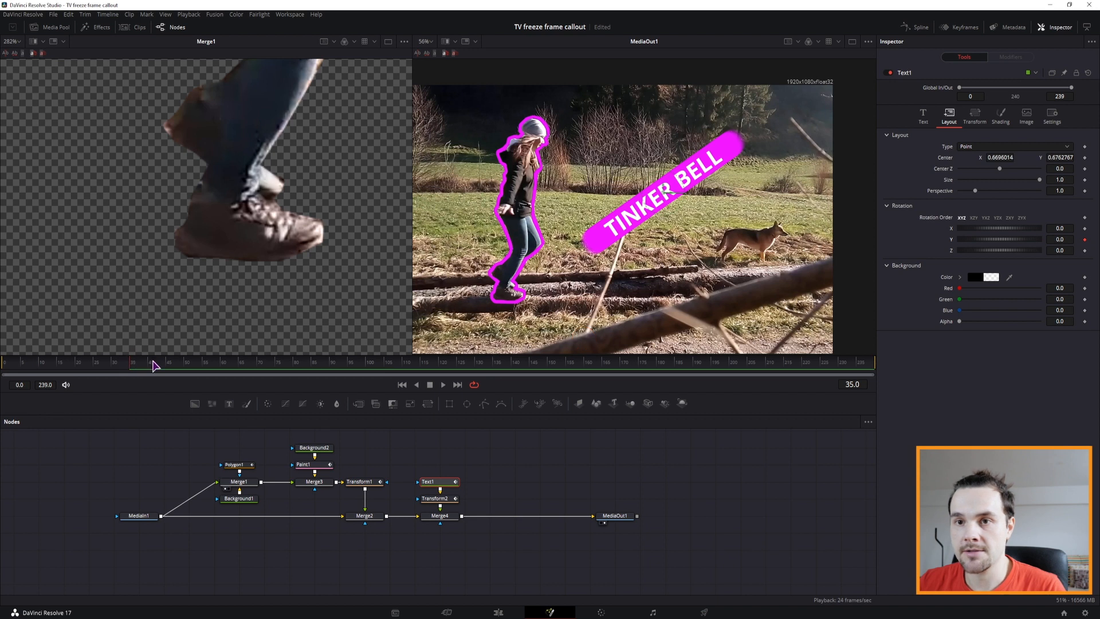
left_click_drag(133, 367, 147, 366)
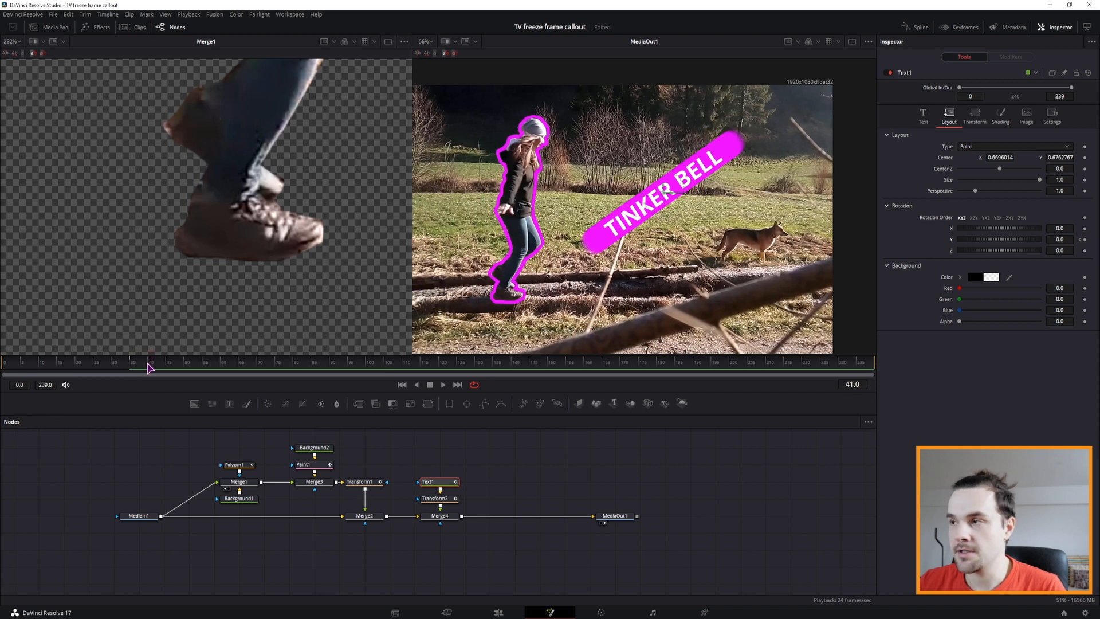
left_click_drag(975, 243, 1020, 245)
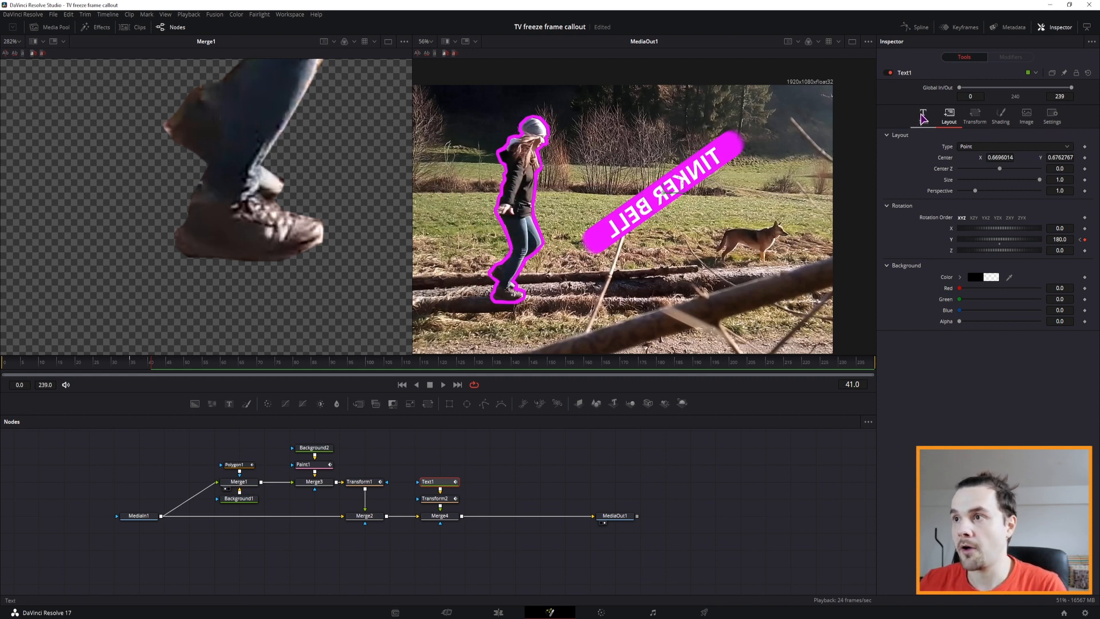
Keyframe the TINKER BELL text at frame 38 and change it to WALKING at frame 39, checking the switch during the flip
left_click_drag(143, 367, 144, 366)
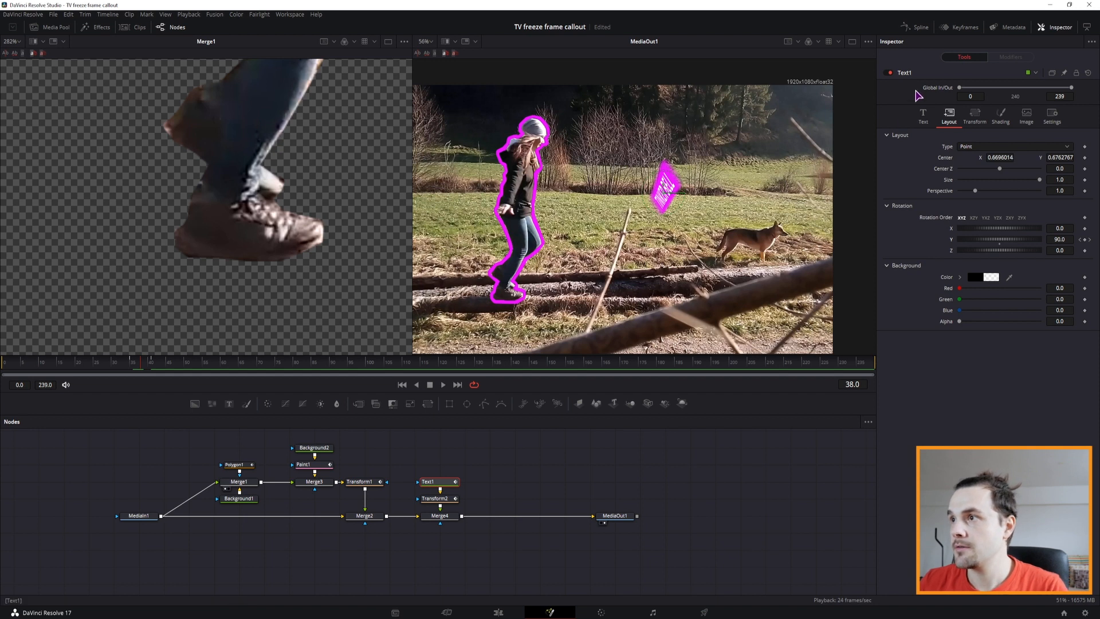
left_click(922, 118)
left_click(945, 147)
left_click(1084, 147)
key("Right")
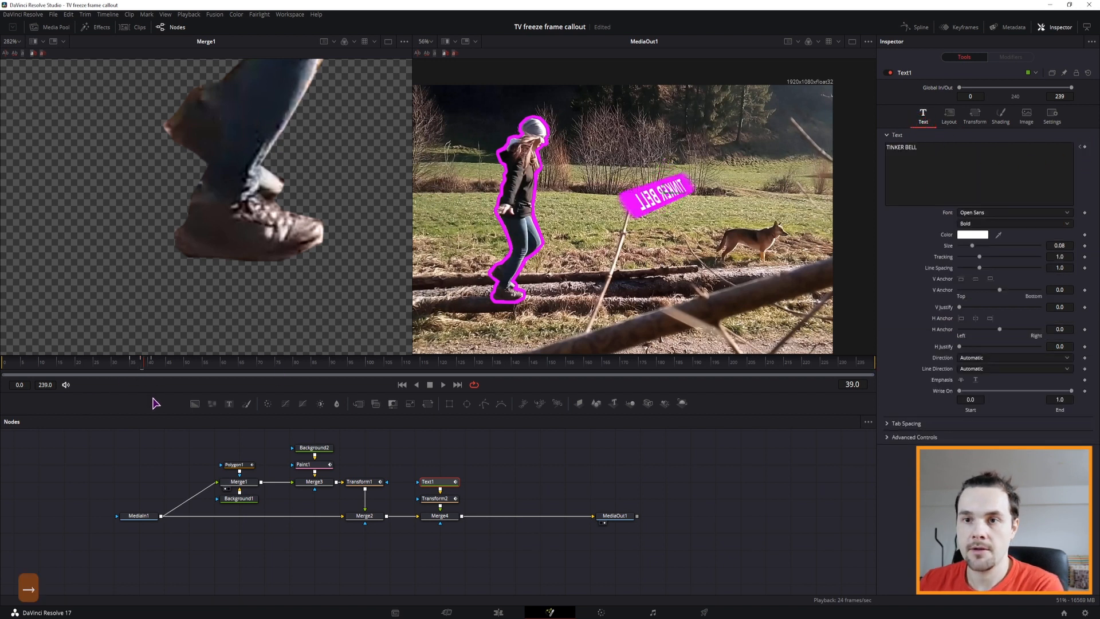
left_click(936, 147)
left_click_drag(937, 147, 873, 152)
type("WALKING")
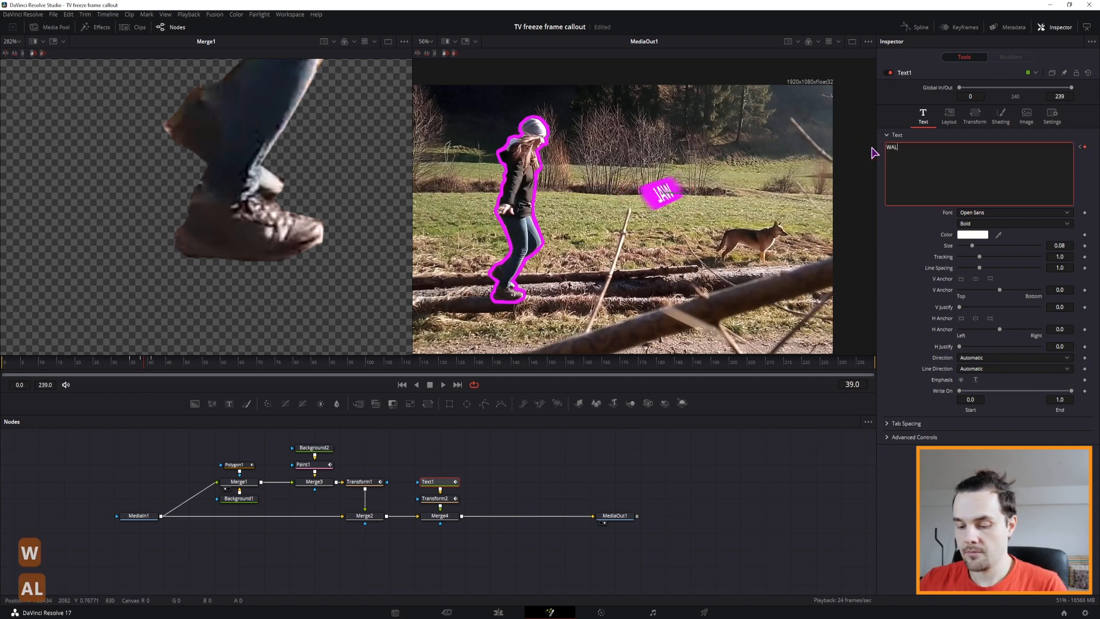
left_click_drag(129, 367, 140, 367)
left_click_drag(150, 367, 154, 367)
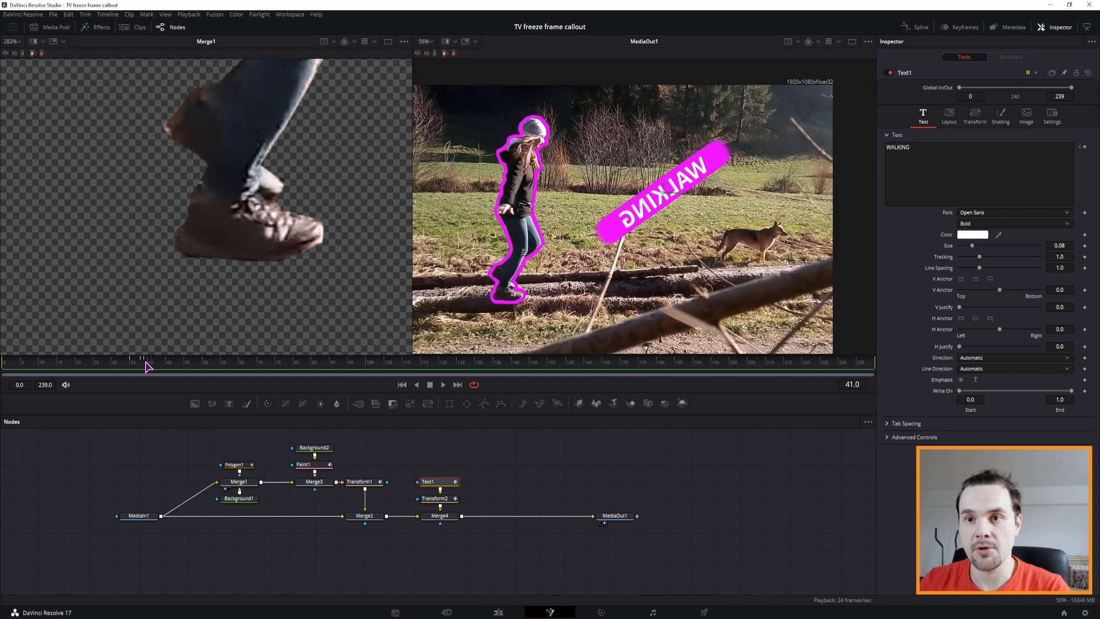
left_click_drag(148, 367, 146, 366)
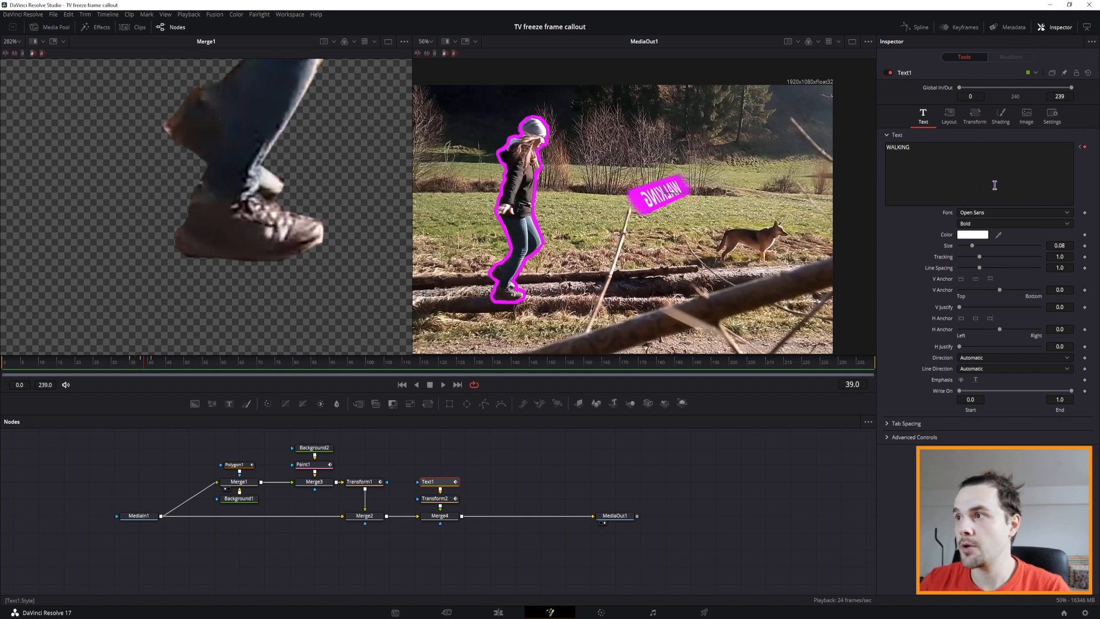
Try rotating the title's individual characters around Y at frame 41, and reset that rotation to 0
left_click(975, 117)
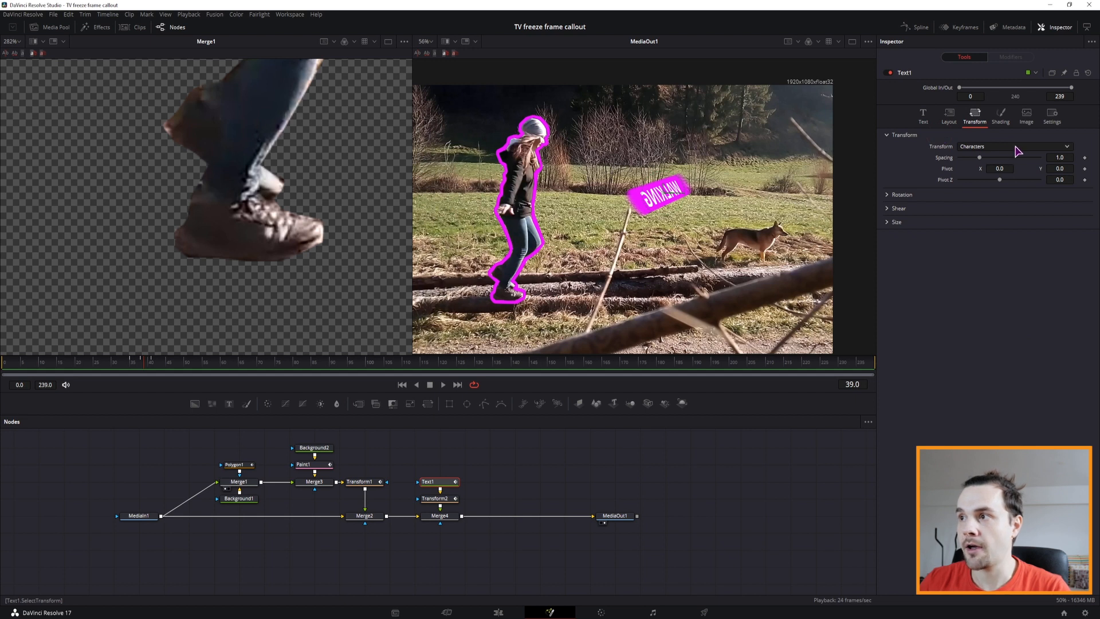
left_click(888, 194)
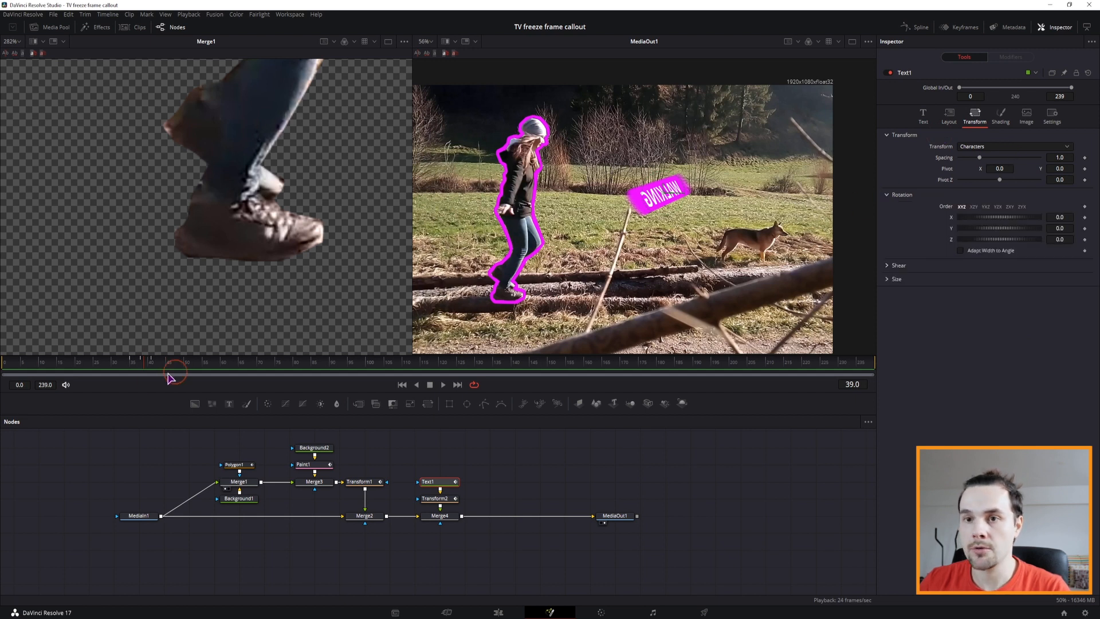
left_click_drag(150, 362, 156, 363)
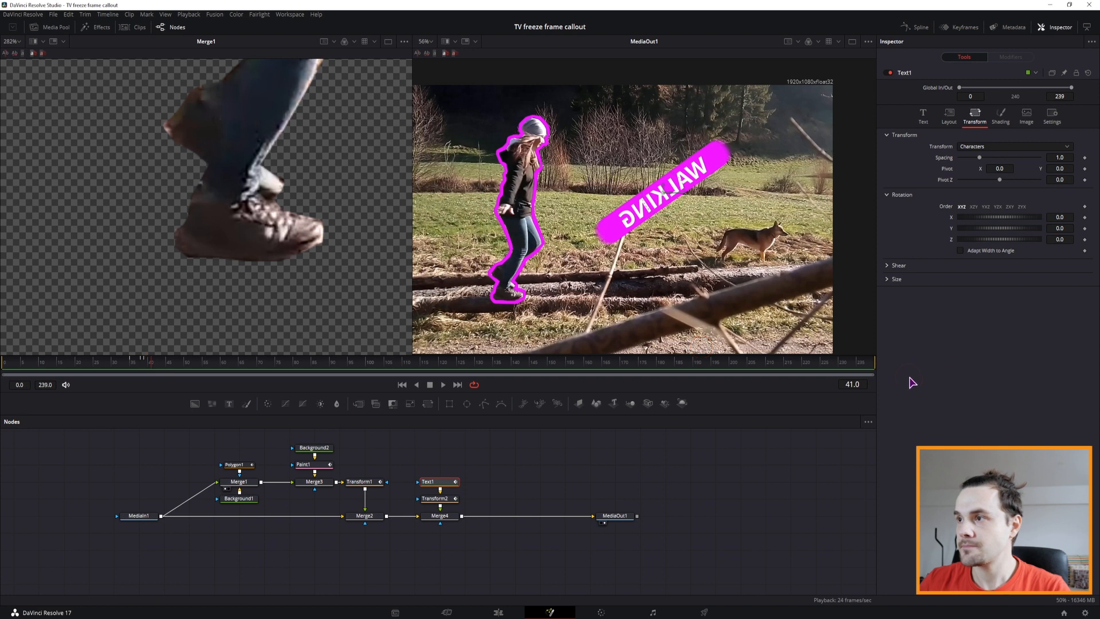
mouse_move(967, 230)
left_mouse_down()
mouse_move(1017, 232)
mouse_move(981, 236)
left_mouse_up()
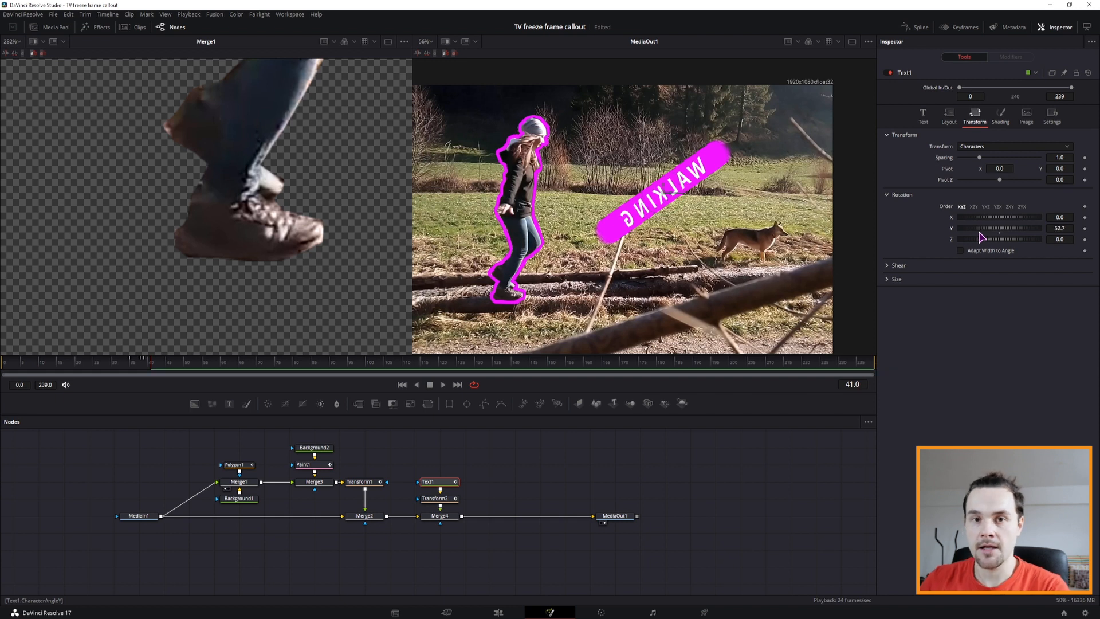
left_click_drag(981, 236, 997, 232)
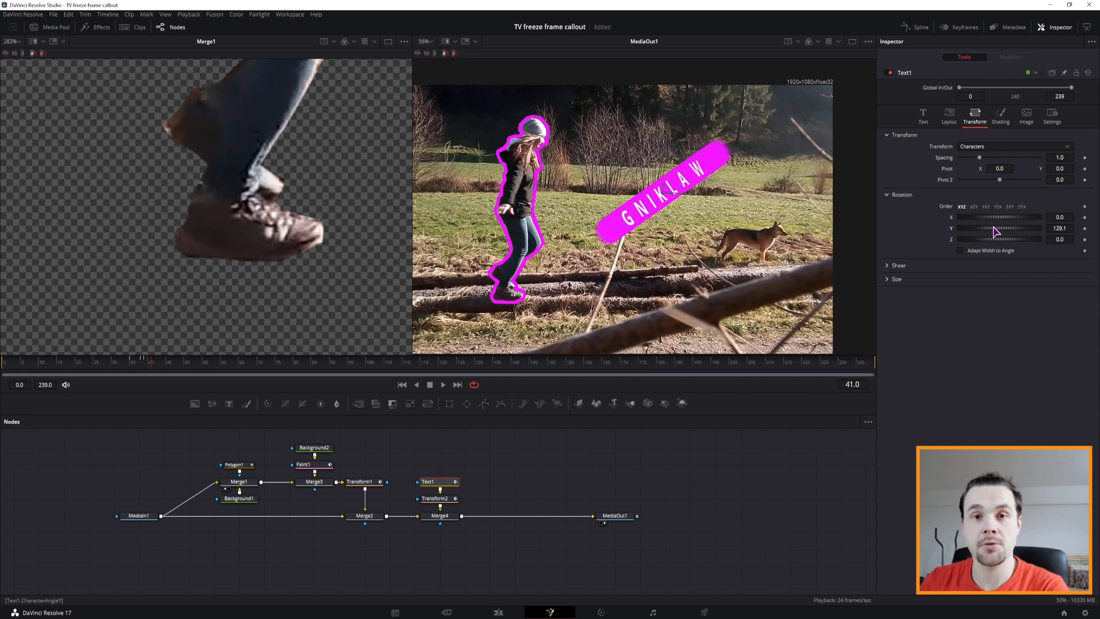
double_click(953, 229)
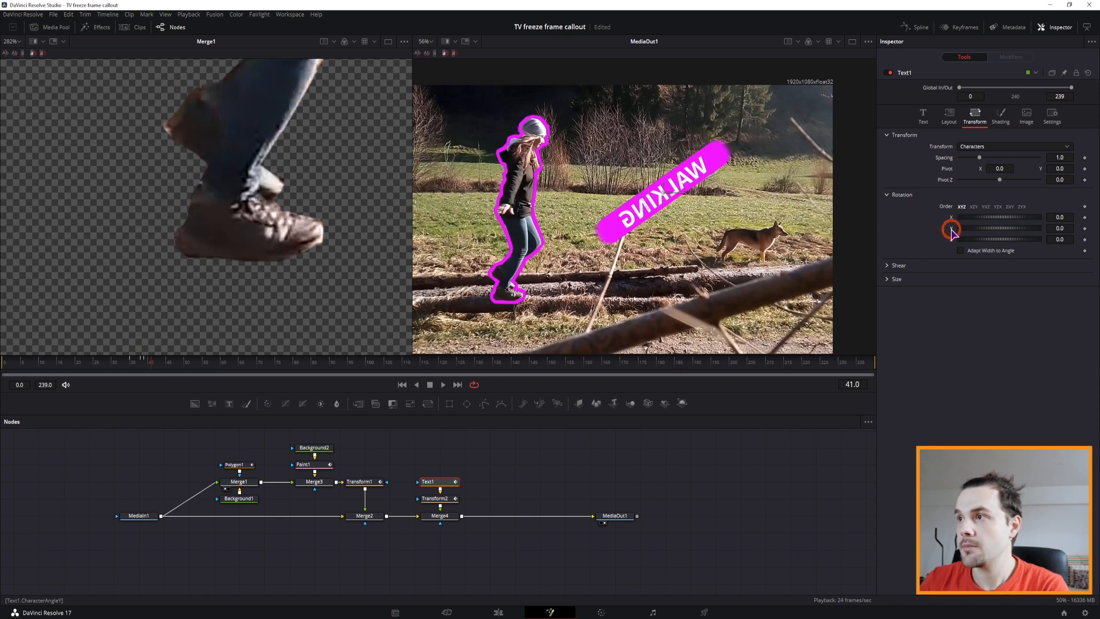
Set the Text1 transform to act on Lines instead of Characters
left_click(982, 148)
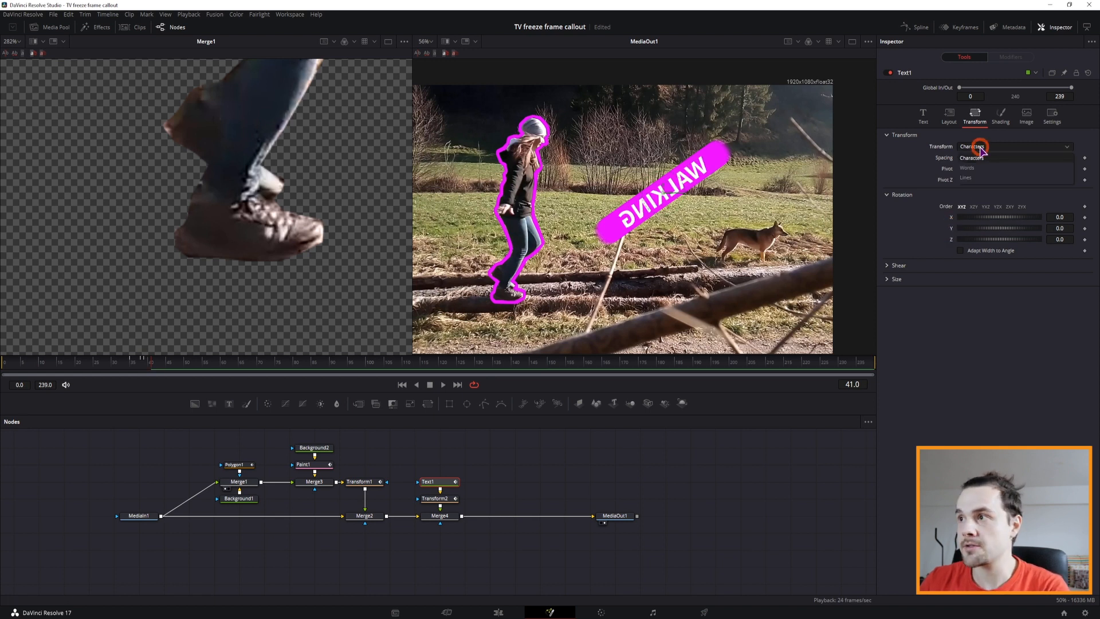
left_click(980, 178)
left_click(973, 147)
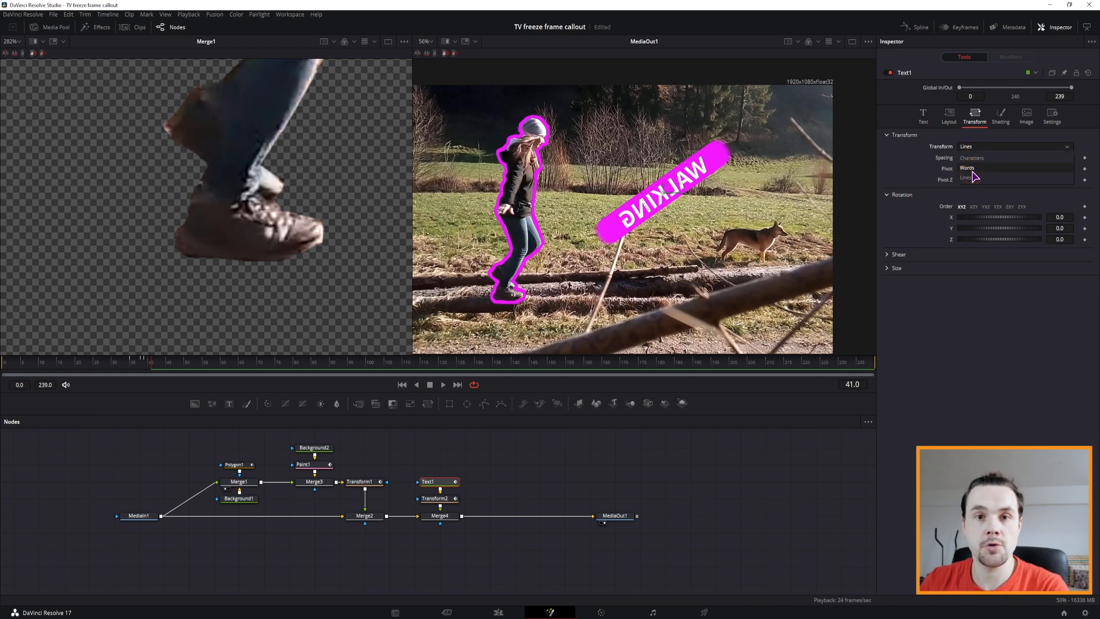
left_click(905, 175)
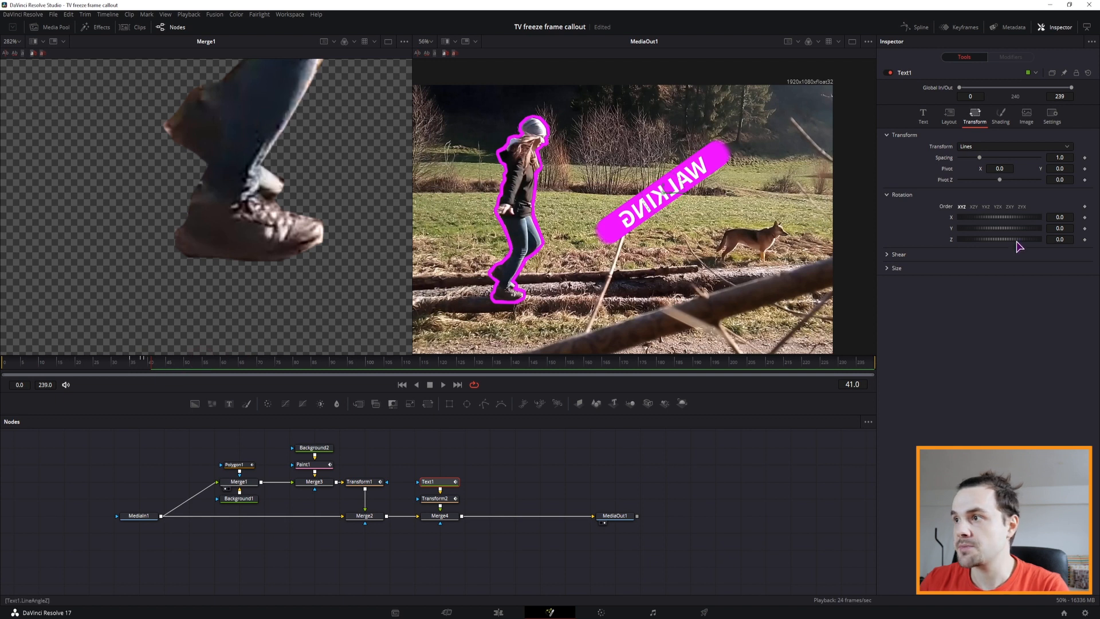
Keyframe the line's Y rotation at 180 on frame 41 so the mirrored WALKING text reads correctly
left_click_drag(977, 231, 996, 231)
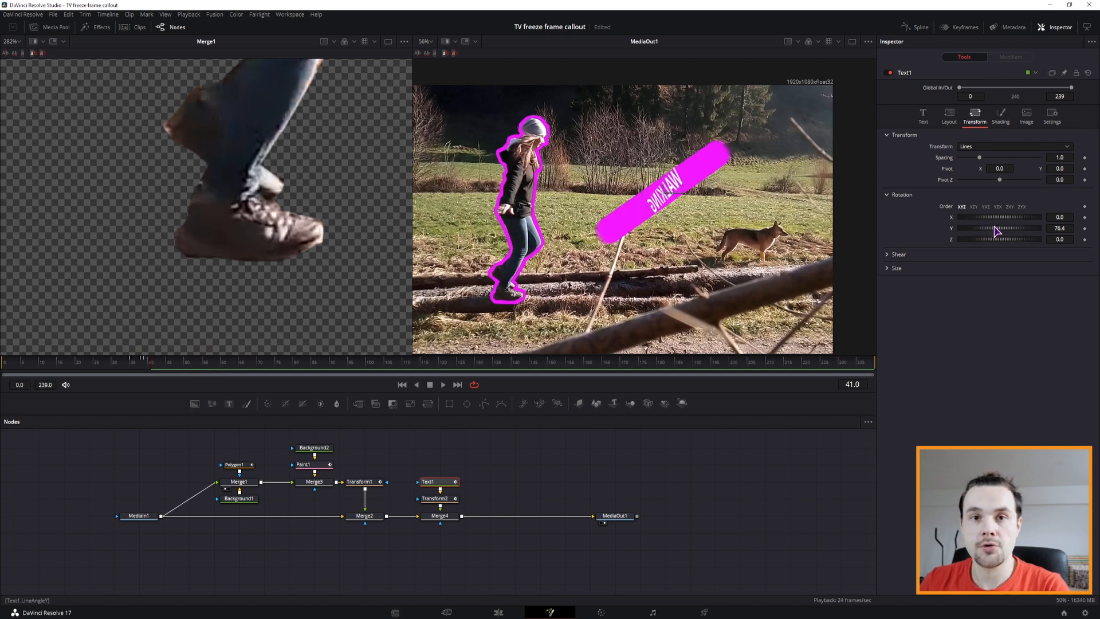
left_click_drag(147, 371, 134, 371)
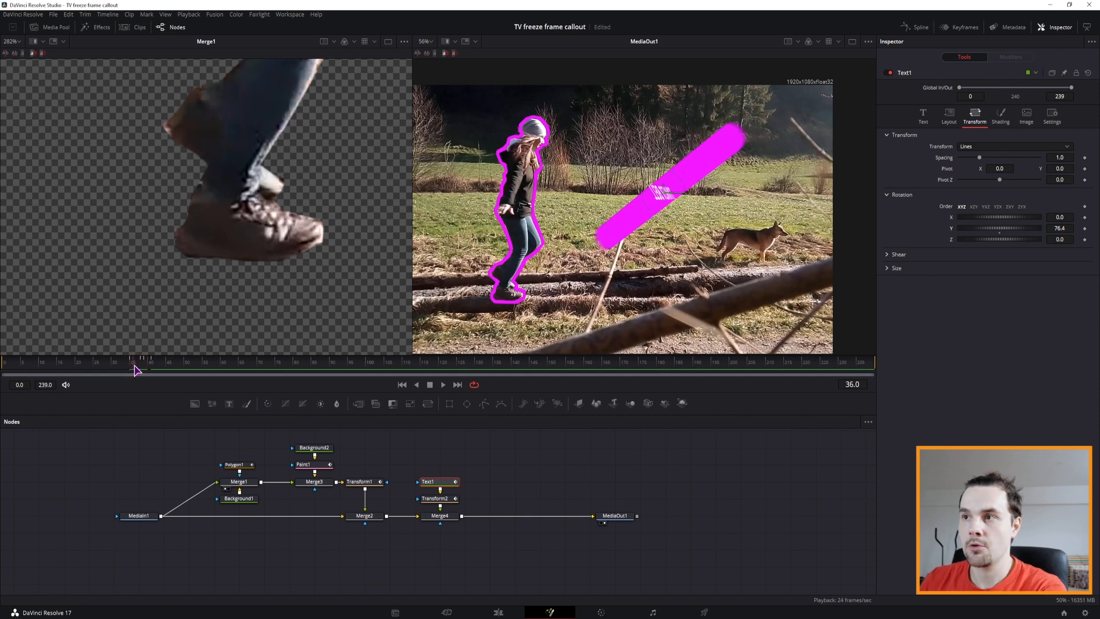
left_click_drag(137, 371, 151, 365)
left_click_drag(1014, 230, 1040, 230)
left_click(1068, 225)
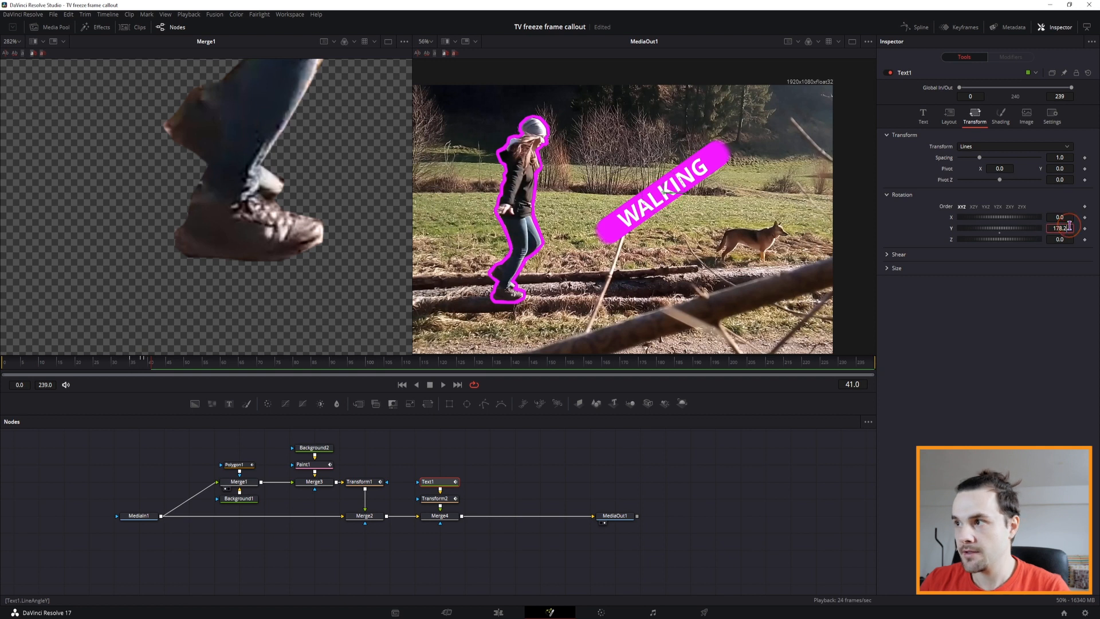
type("180")
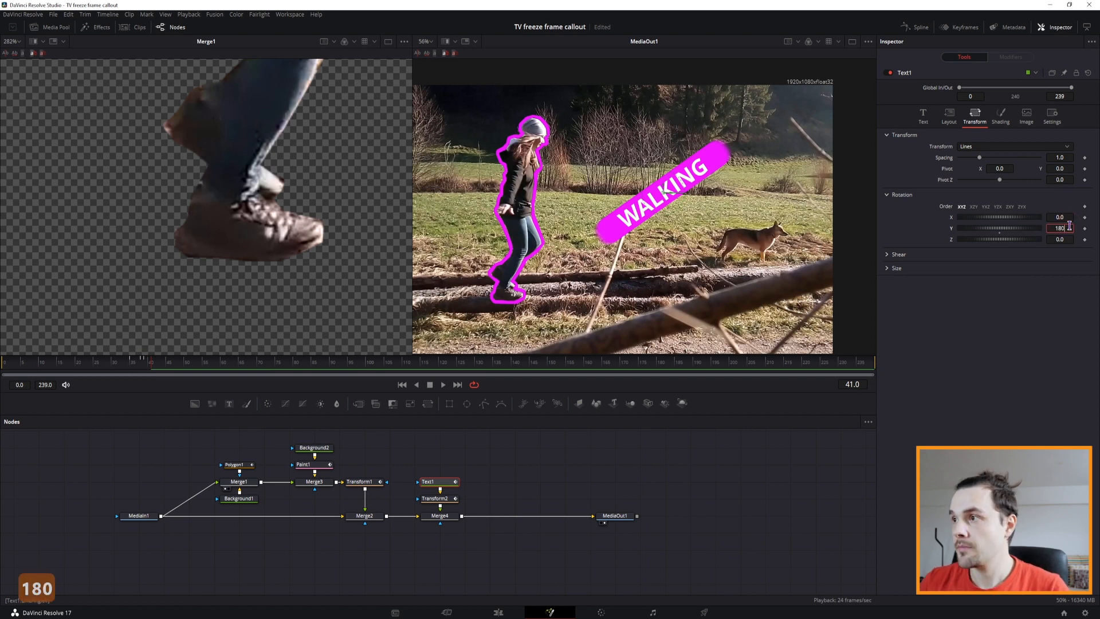
left_click(917, 298)
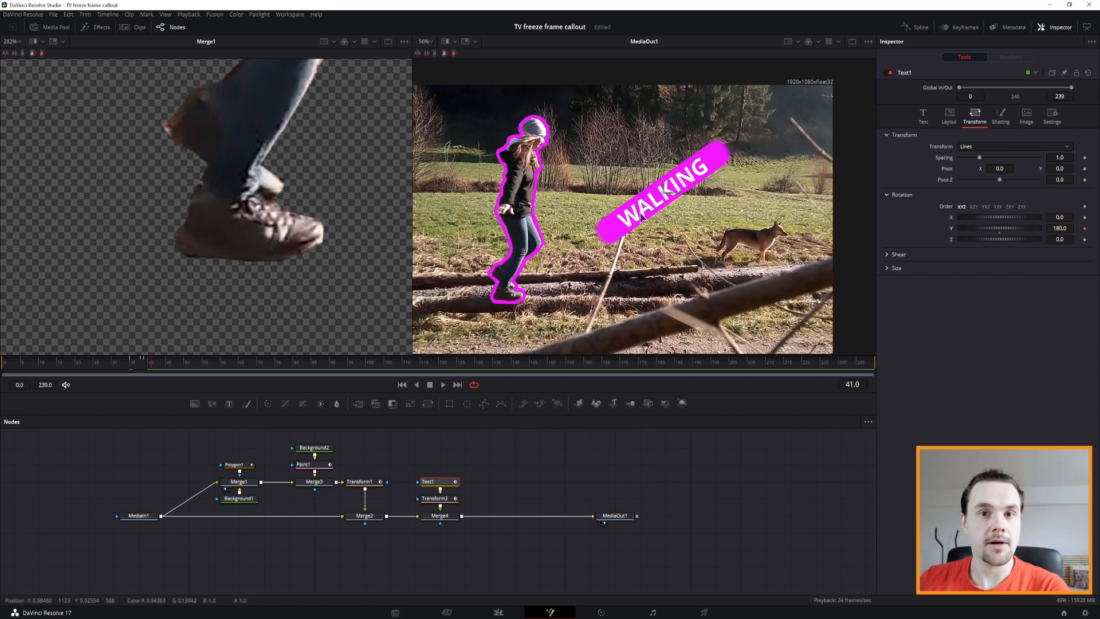
Keyframe the line's Y rotation at 0 on frame 35 for the TINKER BELL text
left_click(131, 364)
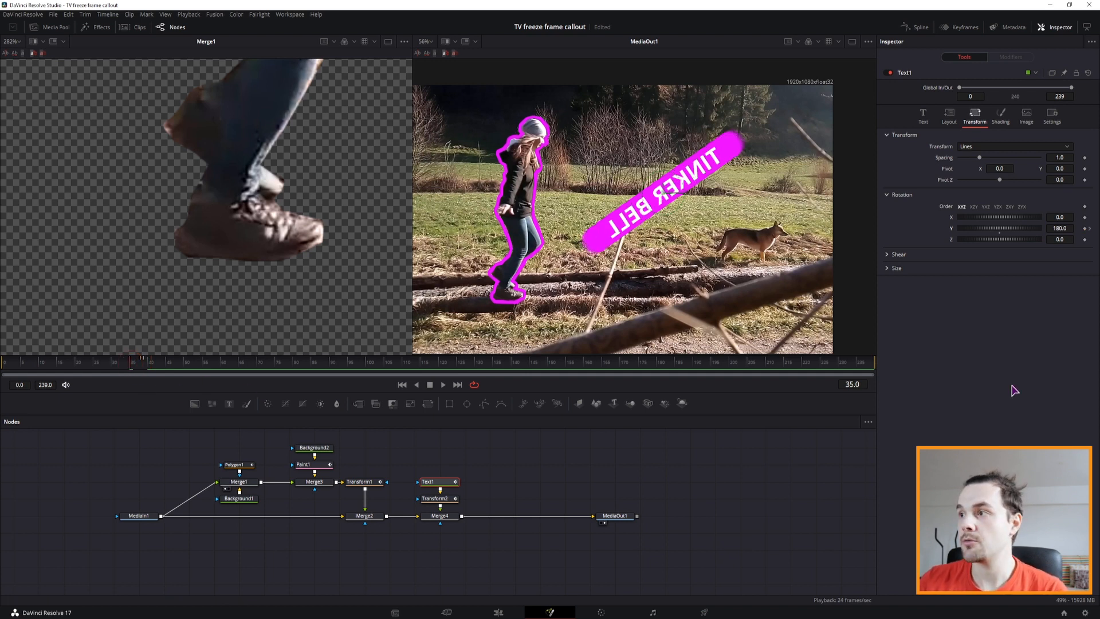
left_click(1061, 228)
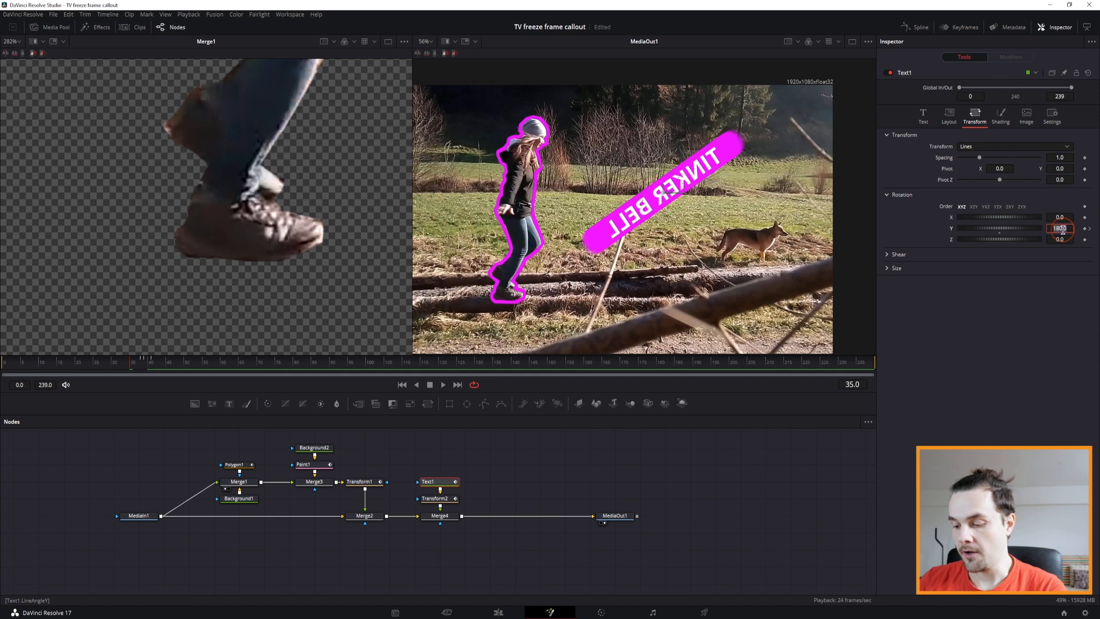
type("0")
left_click(1060, 258)
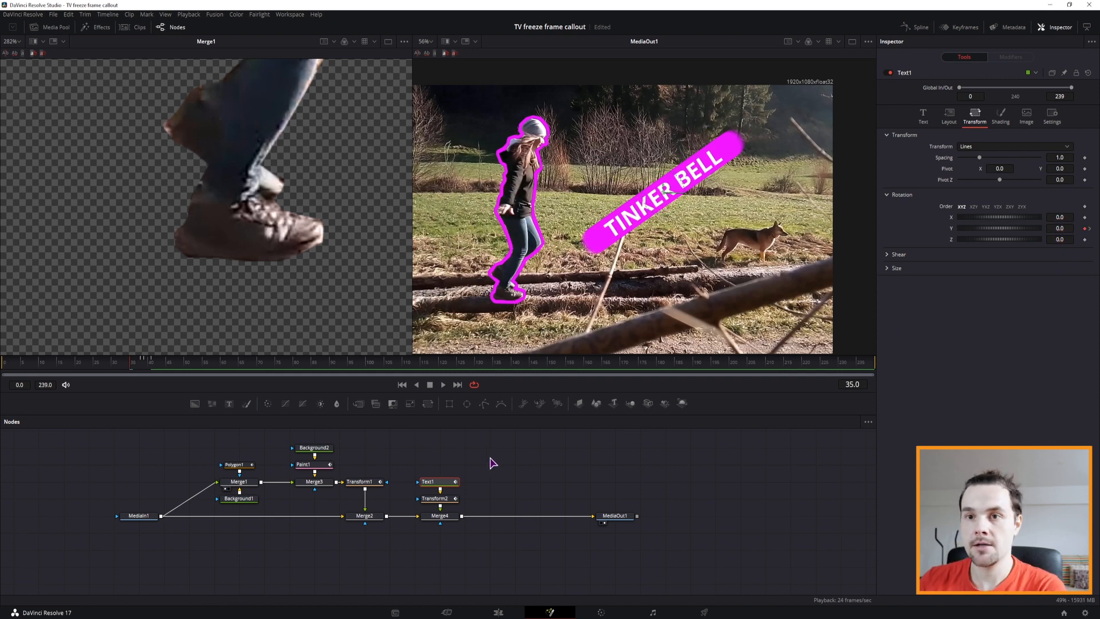
Step through the flip from frame 35 and compare the text's rotation with its box using the layout and line Y rotation values
key("Right")
key("Right")
key("Right")
key("Right")
key("Right")
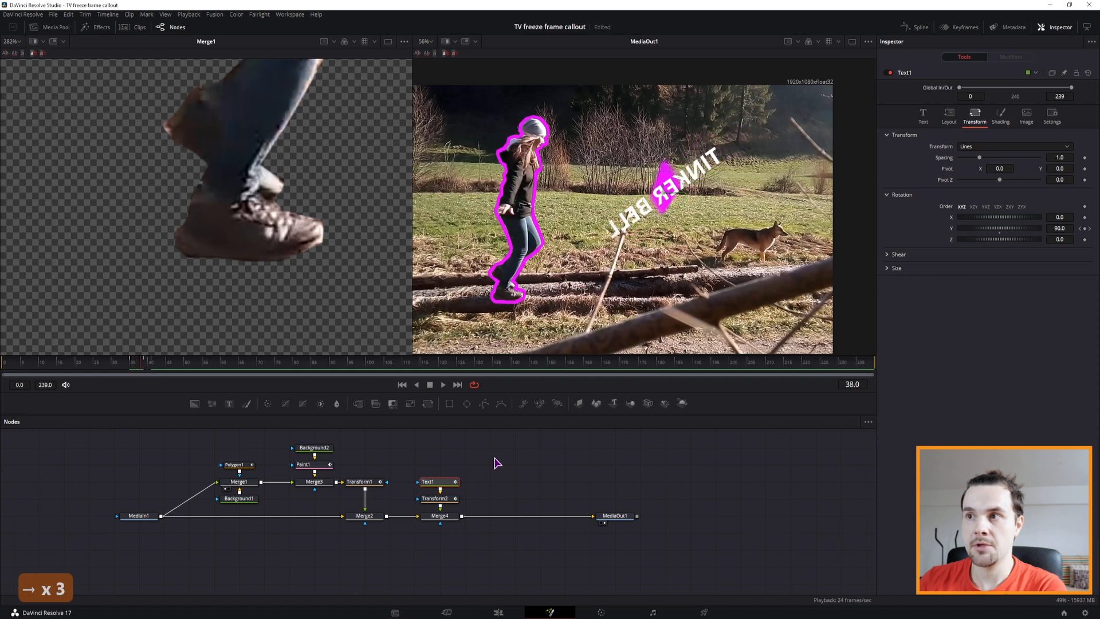
key("Left")
key("Left")
key("Left")
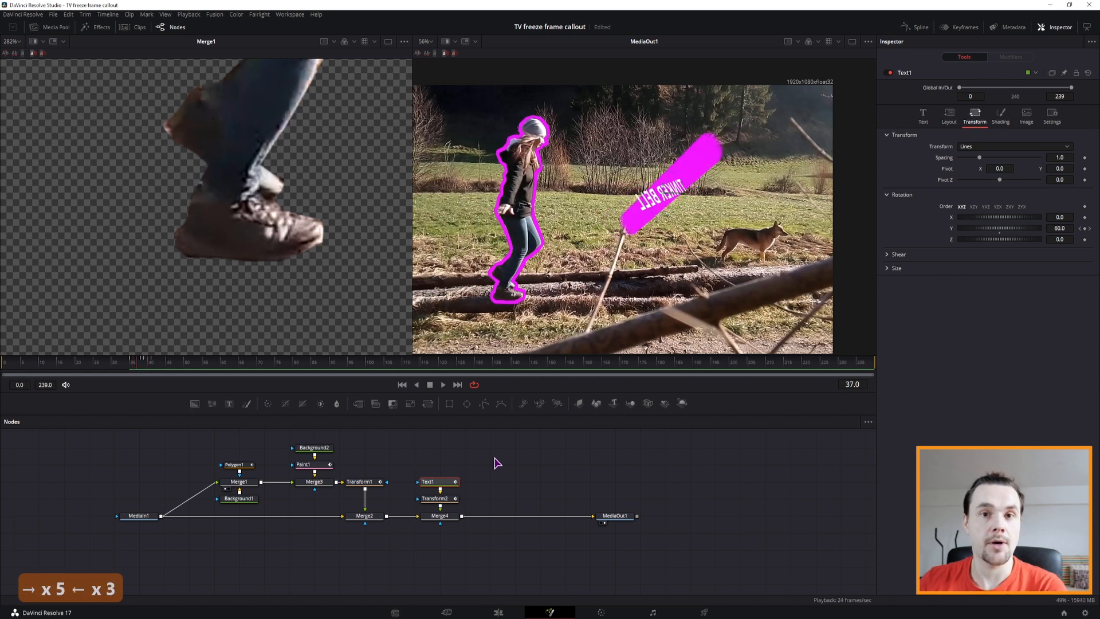
left_click(949, 115)
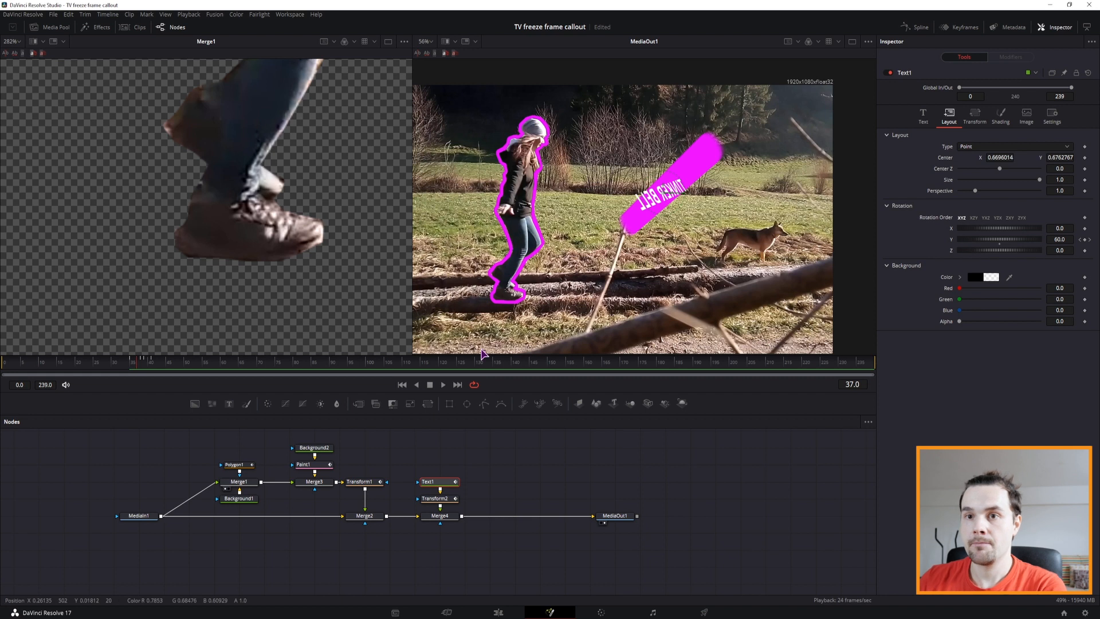
left_click(974, 115)
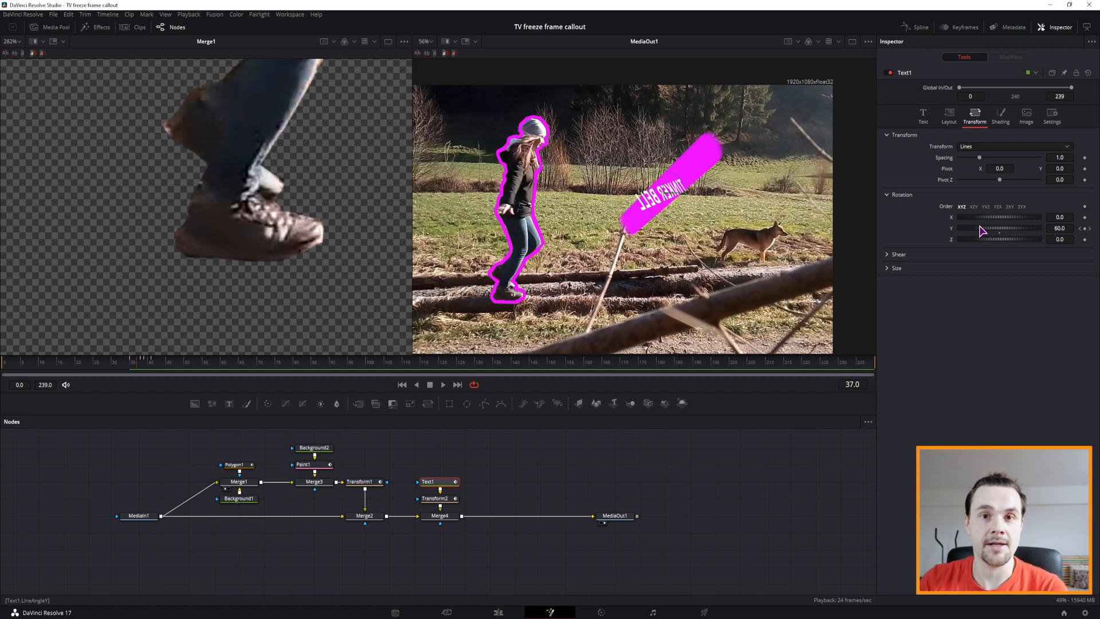
key("Left")
key("Left")
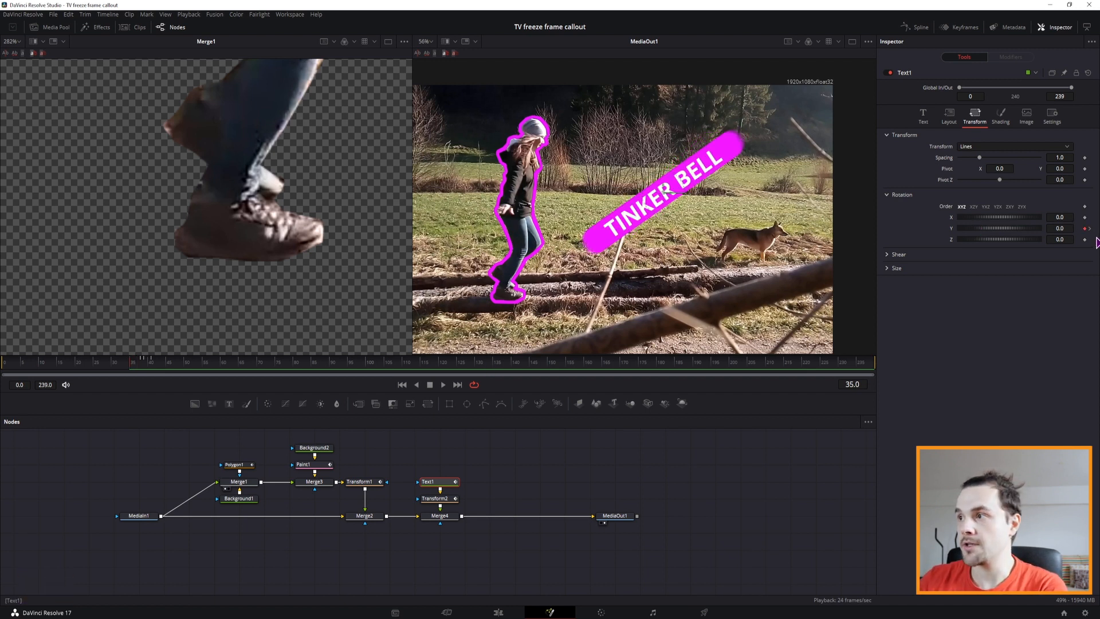
Keyframe the line's Y rotation at 0 on frame 38, in the middle of the flip
key("Right")
key("Right")
key("Right")
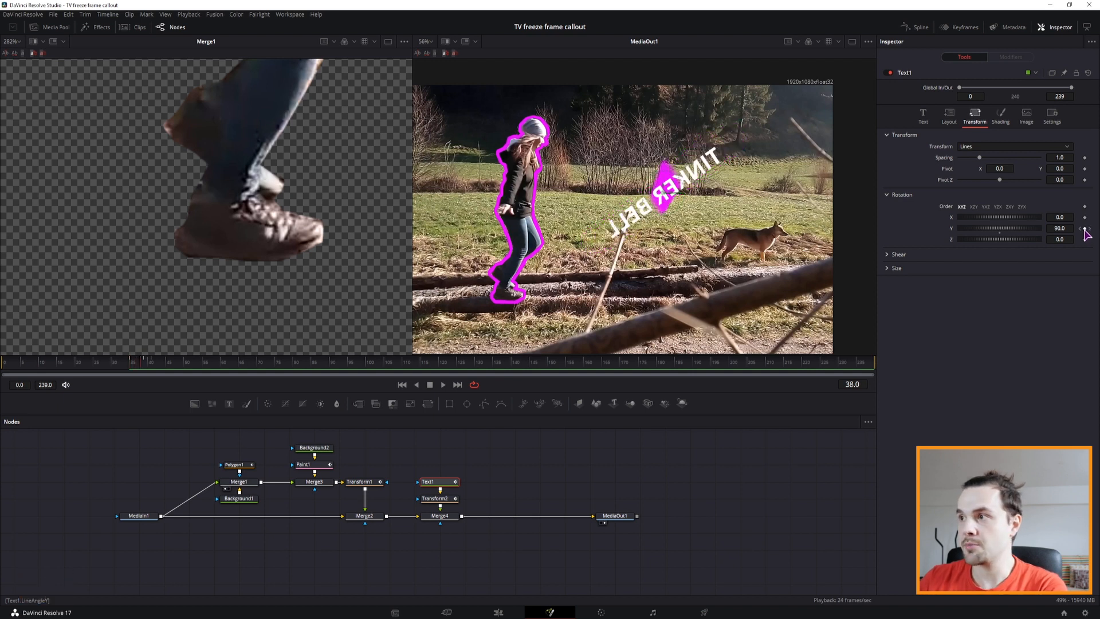
left_click(1060, 228)
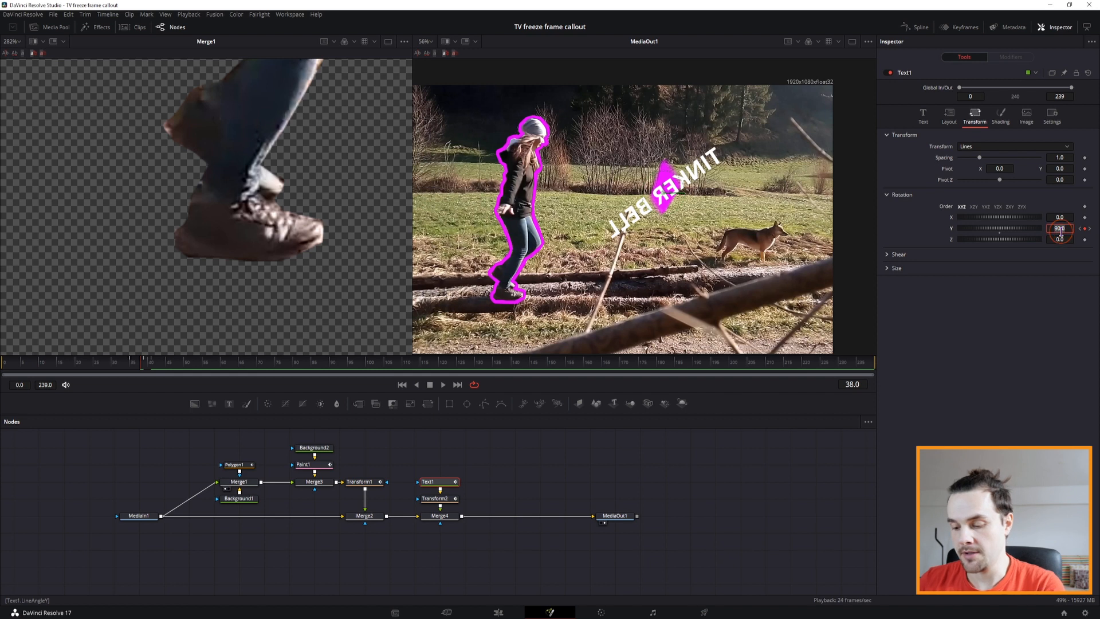
left_click(494, 382)
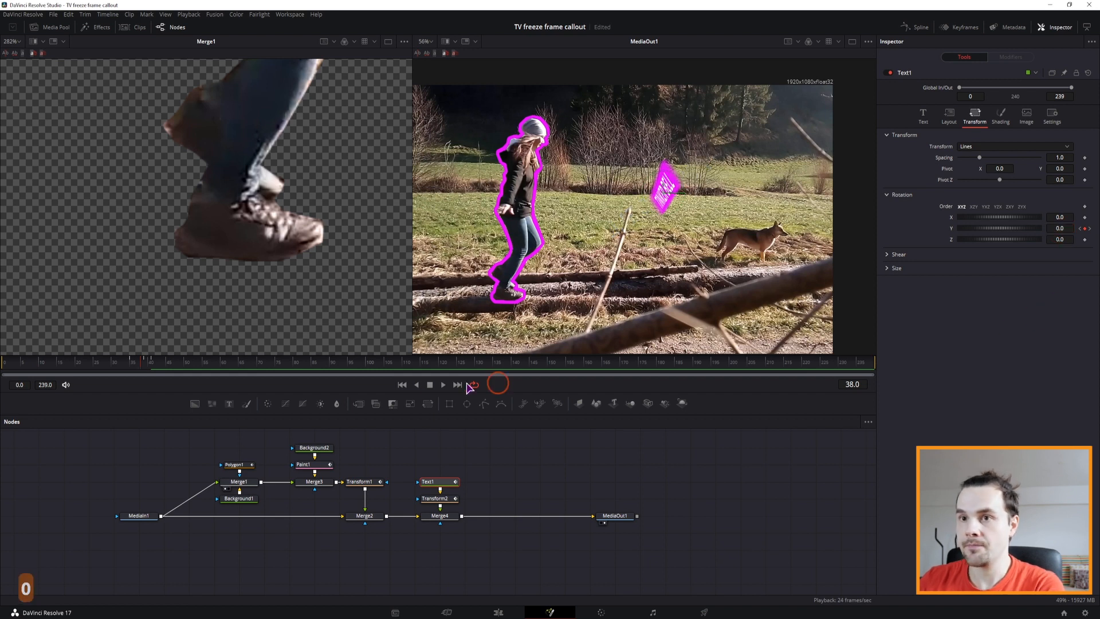
Step through the flip from frame 35 and keyframe the line's Y rotation at 180 on frame 39
left_click(131, 364)
key("Right")
key("Right")
key("Right")
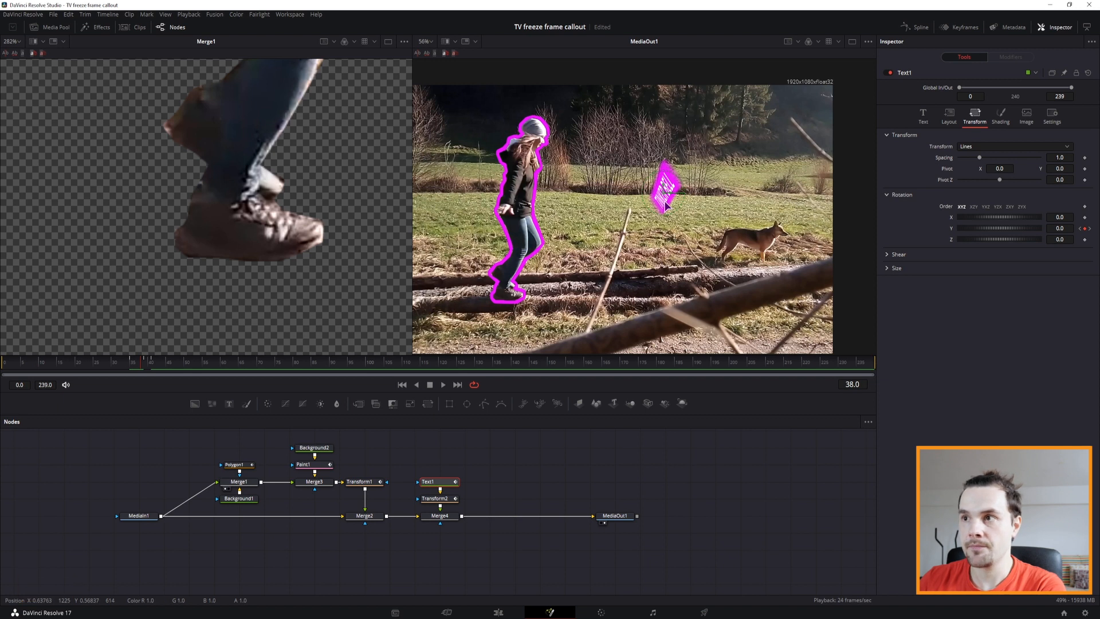
key("Right")
left_click(1057, 228)
type("180")
key("Return")
Play back the finished title flip from frame 16 and review the title's text keyframe settings
left_click(115, 362)
left_click(88, 363)
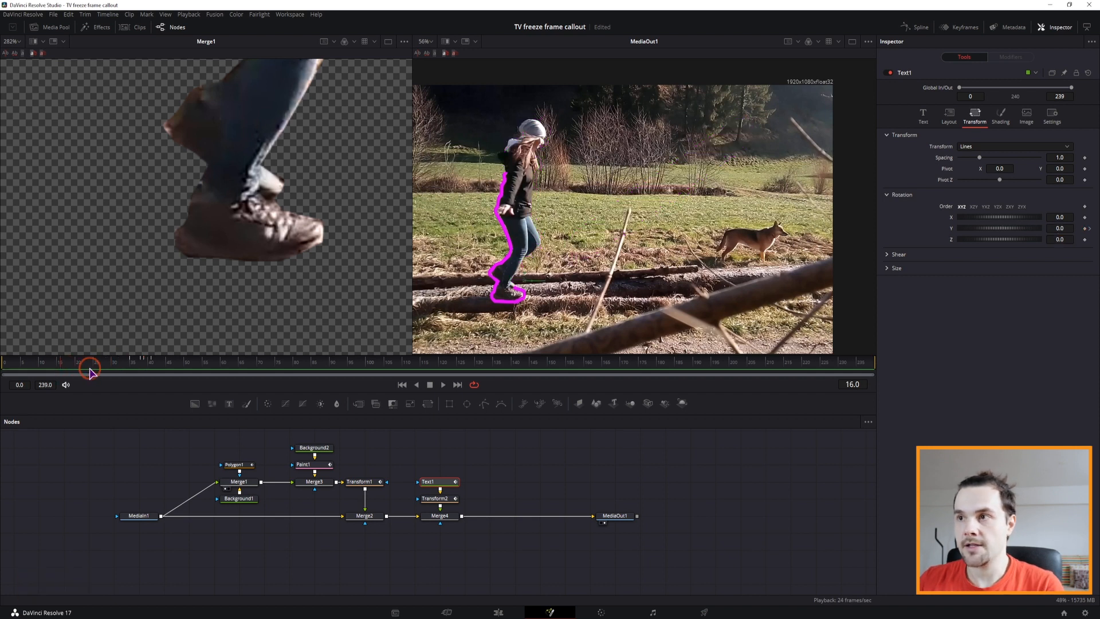
key("space")
key("space")
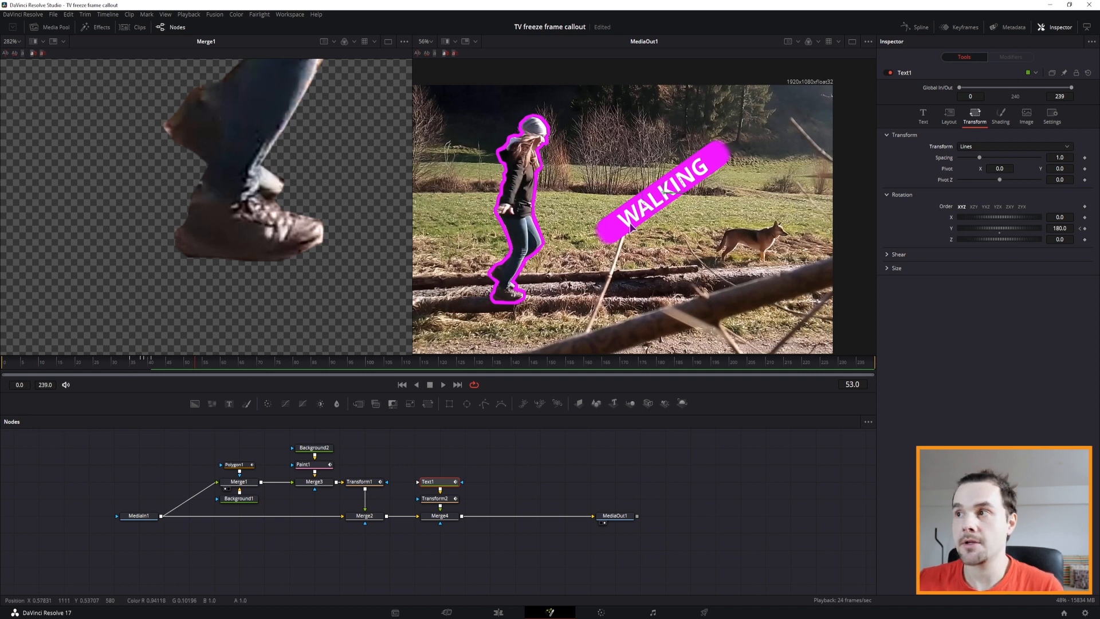
left_click(922, 115)
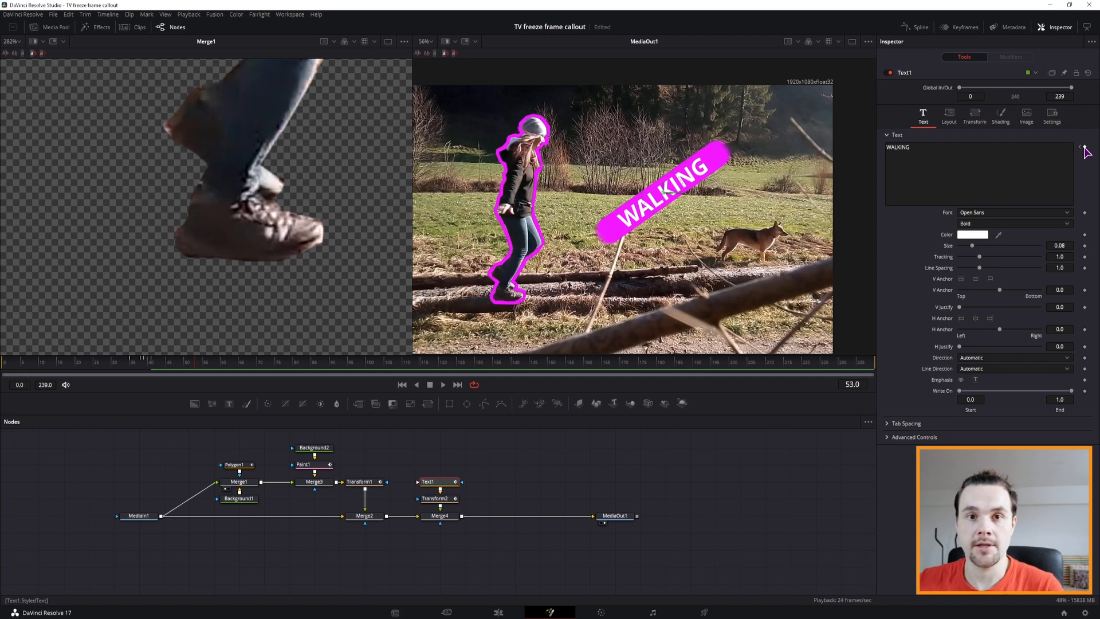
left_click_drag(189, 364, 212, 371)
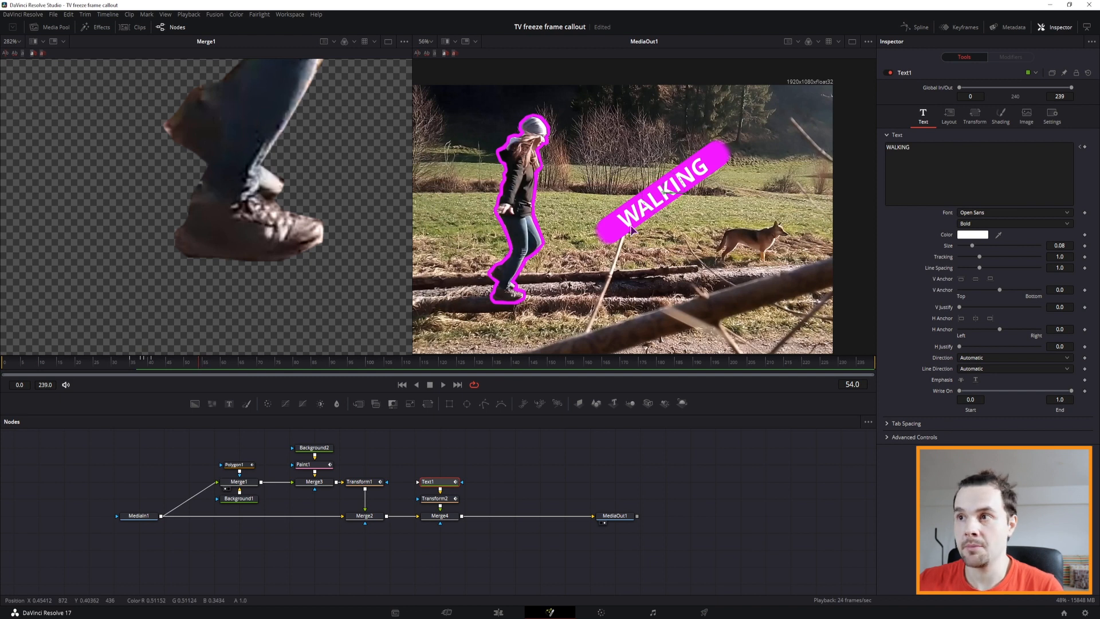
Compare the text's layout and line Y rotations on frame 54, try a different line Y rotation, and undo it
left_click(949, 115)
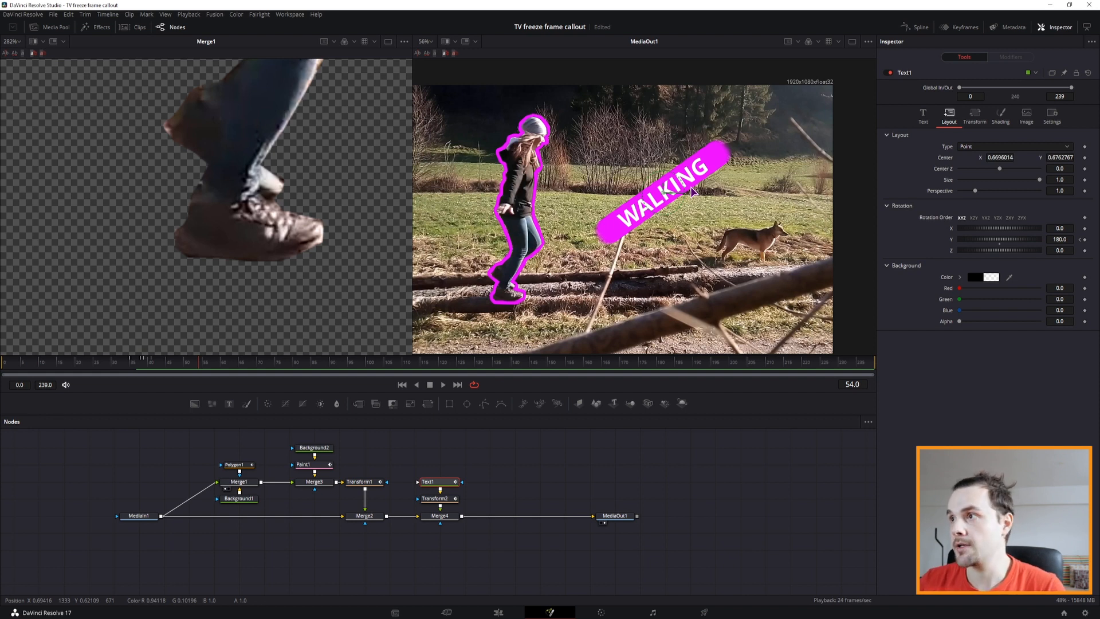
left_click(975, 116)
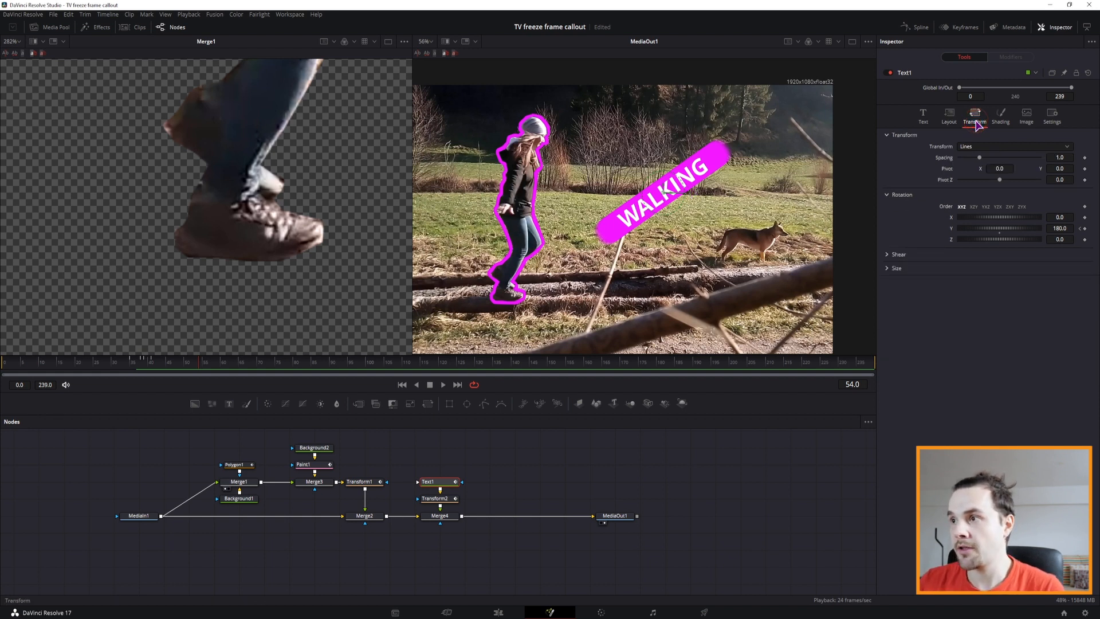
left_click_drag(982, 228, 998, 235)
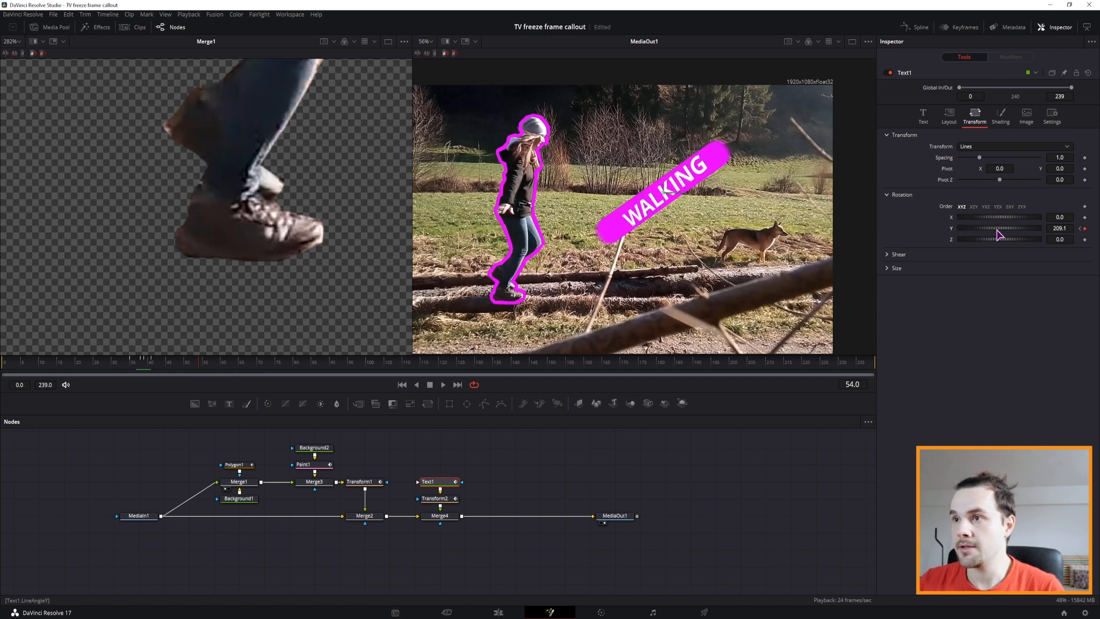
key("ctrl+z")
key("ctrl+z")
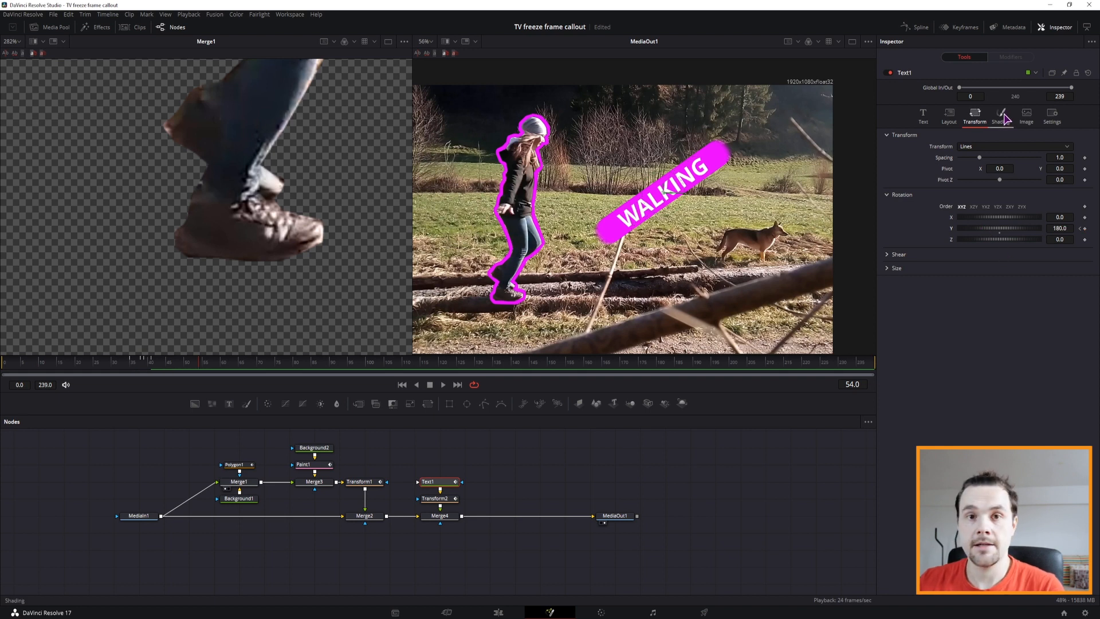
Try rotating only the title's magenta box about Y using the rotation of shading element 2
left_click(1002, 117)
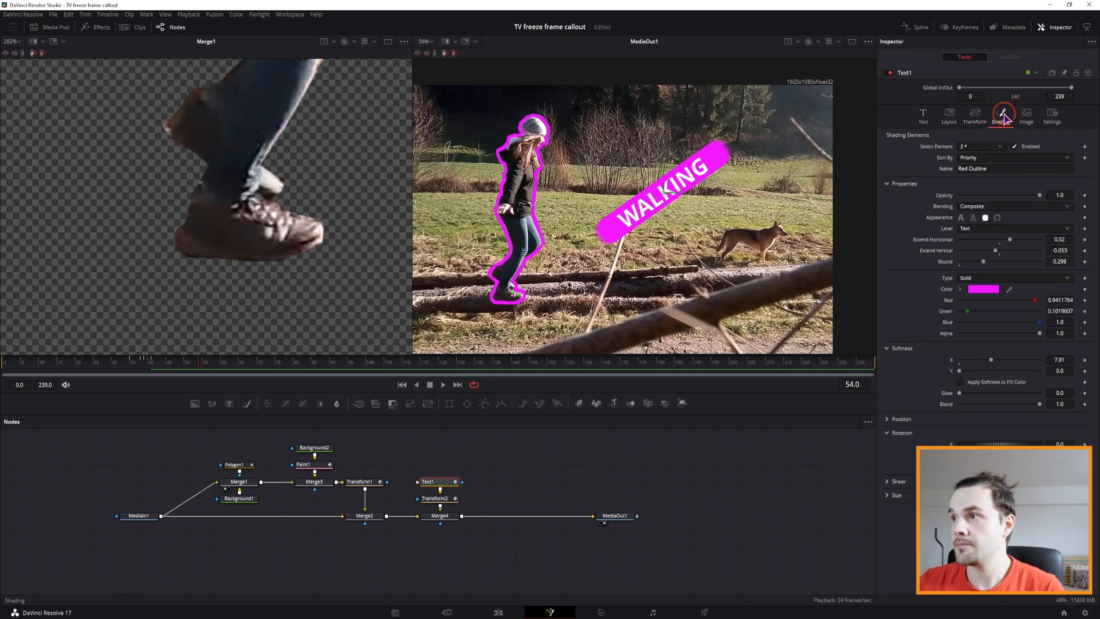
left_click(975, 147)
left_click(962, 169)
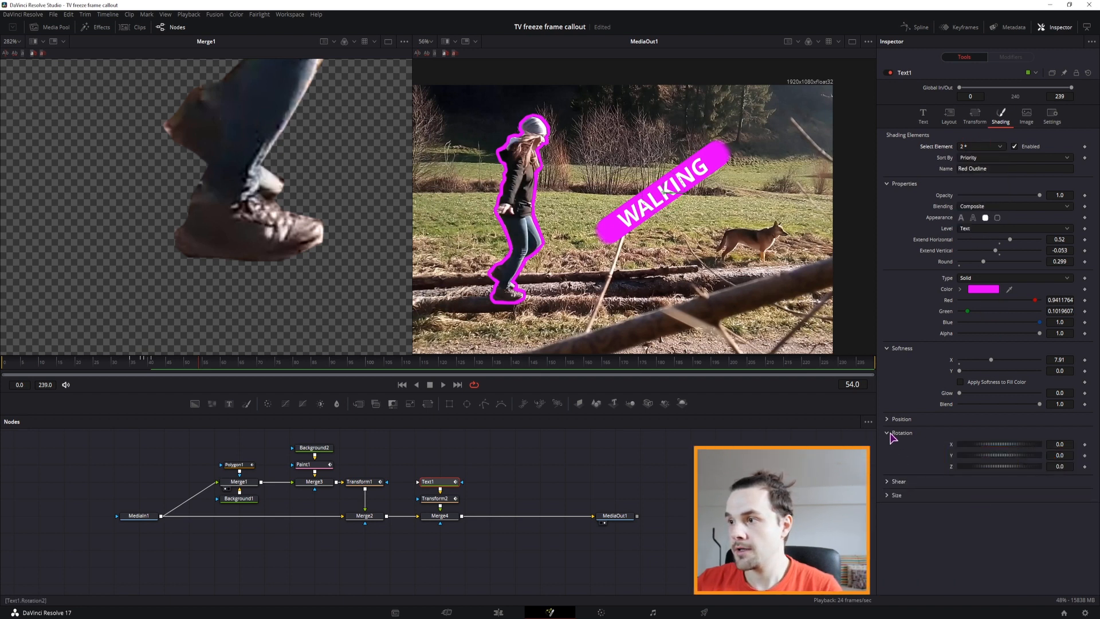
mouse_move(968, 454)
left_mouse_down()
mouse_move(992, 459)
mouse_move(952, 458)
mouse_move(988, 454)
left_mouse_up()
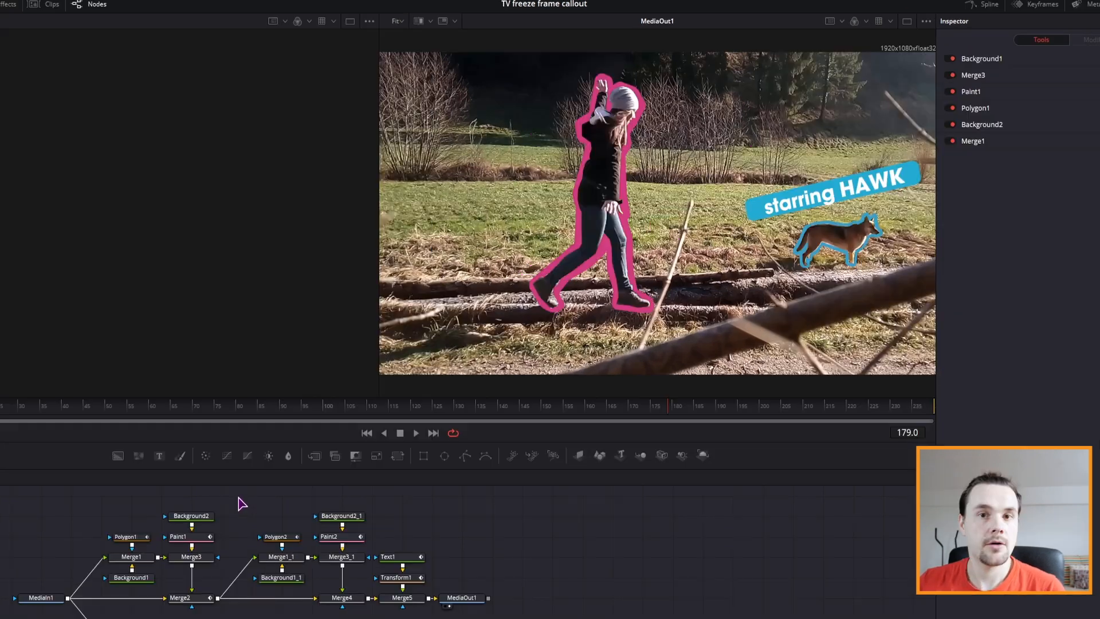
Select the woman's cutout and outline nodes in the finished example, then the duplicated node group for the dog, to compare them
left_click_drag(296, 436, 192, 495)
left_click_drag(115, 567, 81, 600)
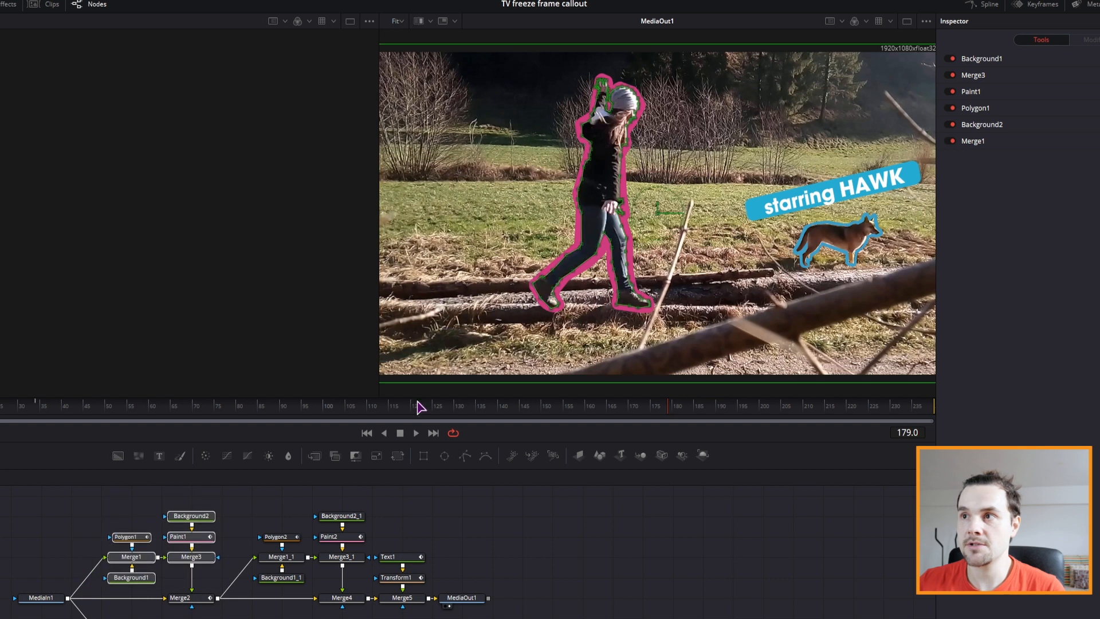
left_click_drag(243, 496, 375, 595)
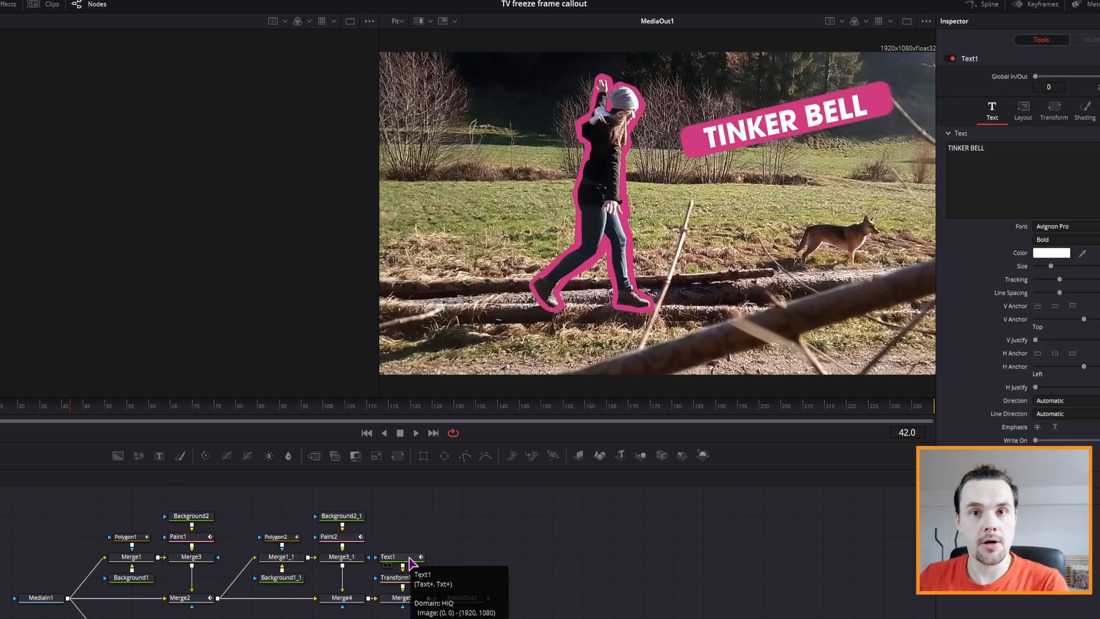
Scrub the finished example from the TINKER BELL title on frame 42 and examine how Text1 and Transform1 animate it
left_click(409, 559)
left_click_drag(81, 410, 290, 418)
left_click(404, 577)
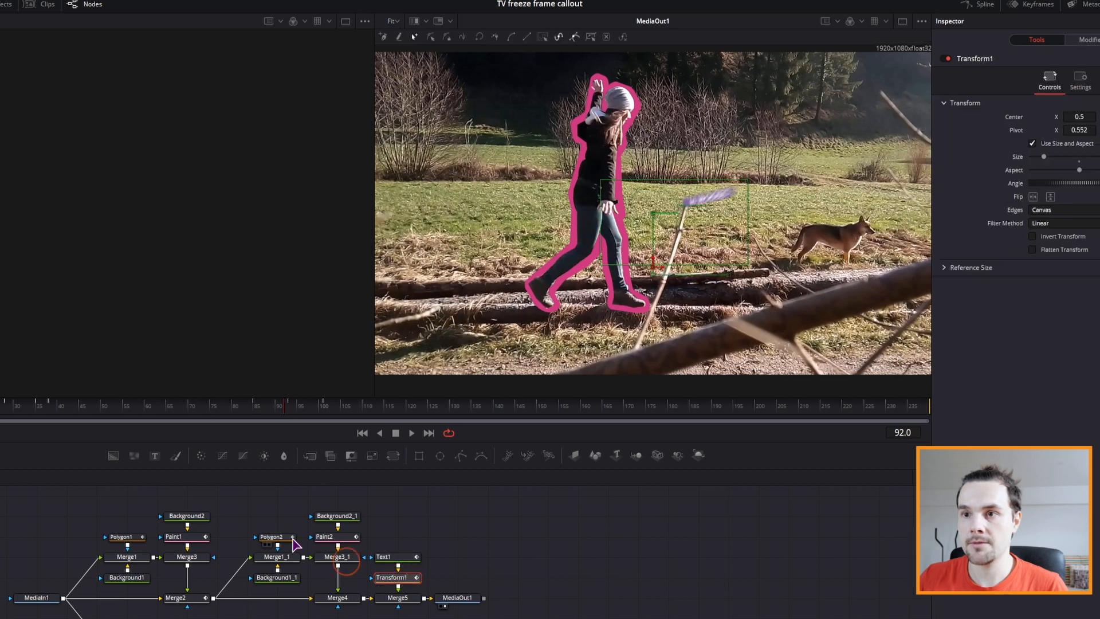
left_click(258, 412)
left_click_drag(161, 413, 221, 413)
Scrub on to frame 124 with Text1 selected to examine the change to the starring HAWK title and the dog's outline
left_click(296, 557)
left_click_drag(151, 410, 230, 408)
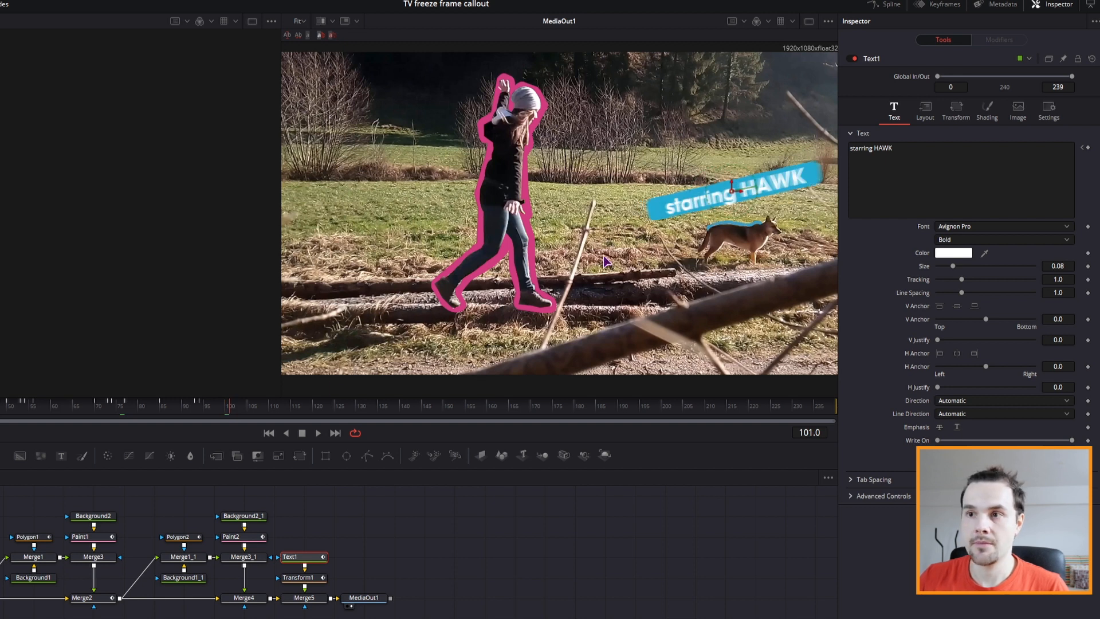
left_click_drag(261, 417, 330, 421)
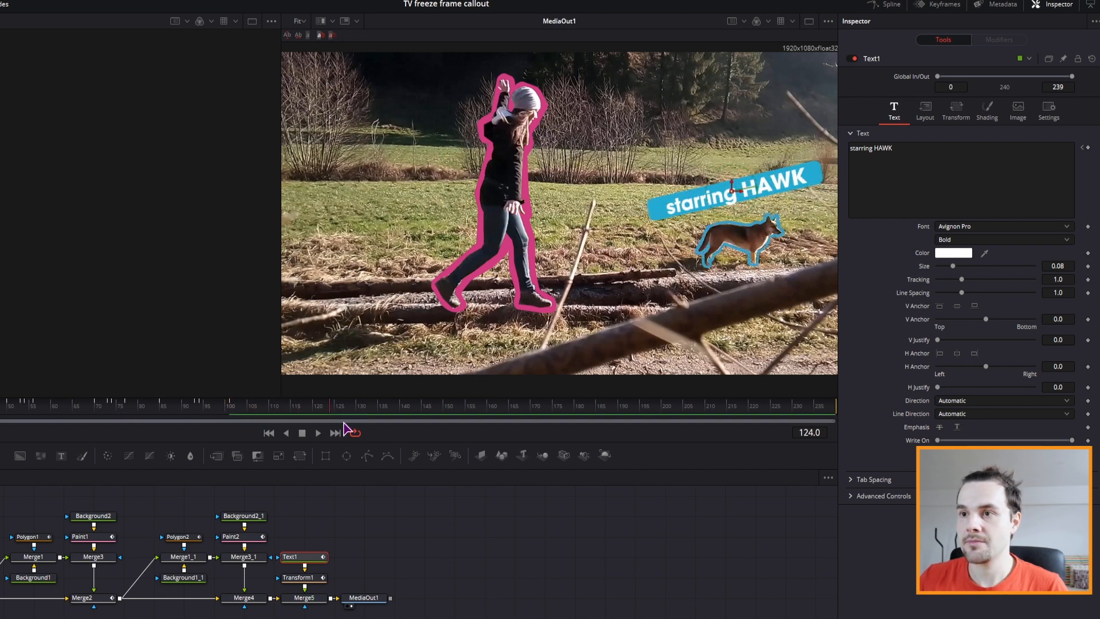